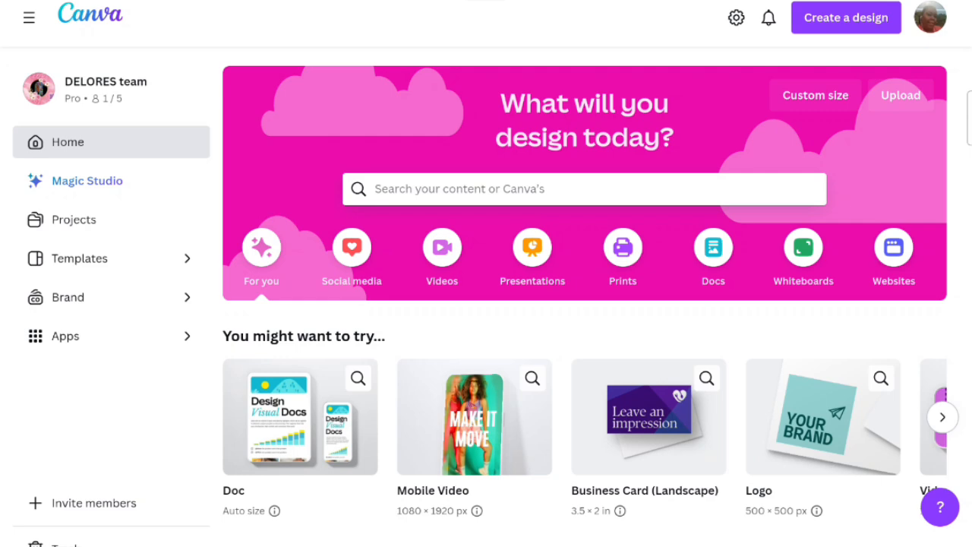
- Search for business card designs and open the Business Card (Landscape) template collection
left_click(466, 189)
type("bu")
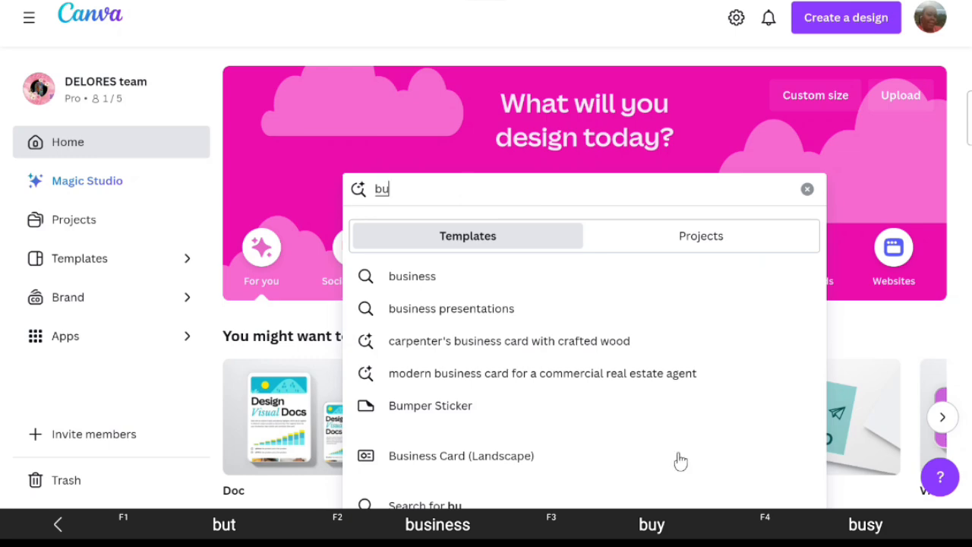
left_click(444, 455)
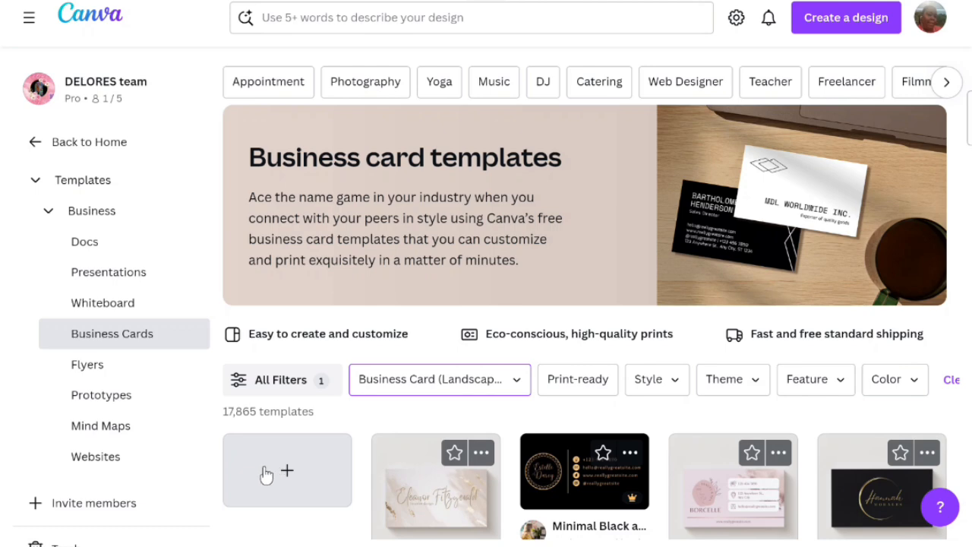
- Create a blank landscape business card design
scroll(266, 475, "down", 3)
scroll(292, 456, "up", 1)
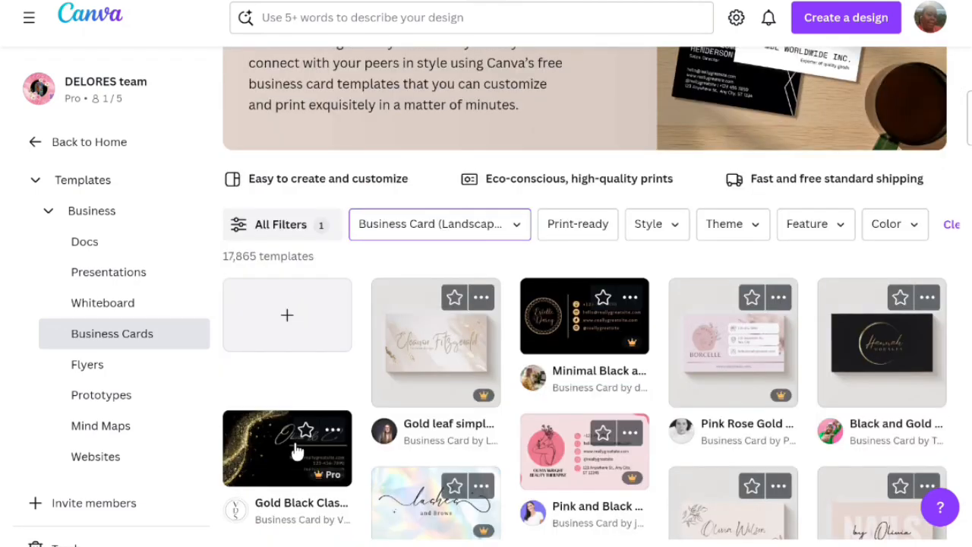
left_click(313, 341)
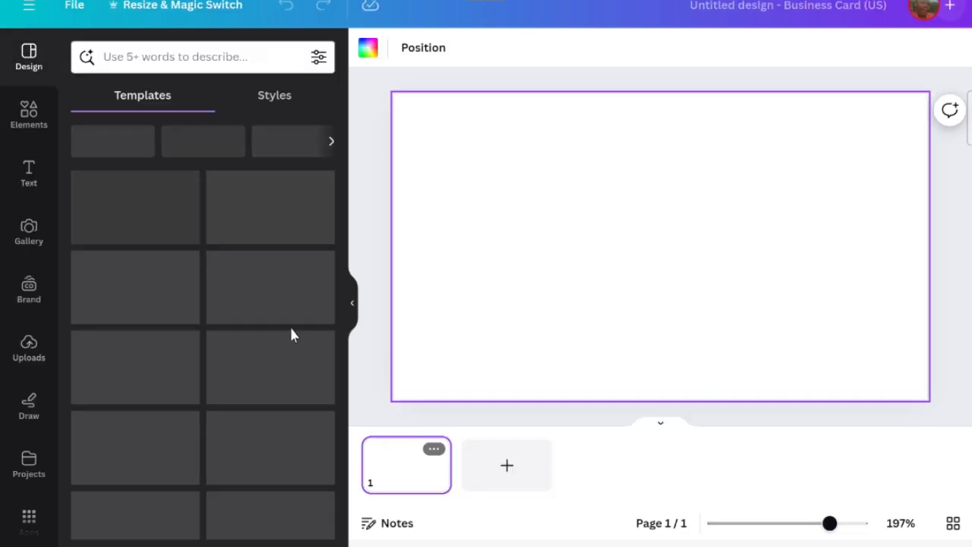
- Apply the front page of the Pink Gradient Beauty Studio Business Cards template to the card
scroll(275, 330, "down", 1)
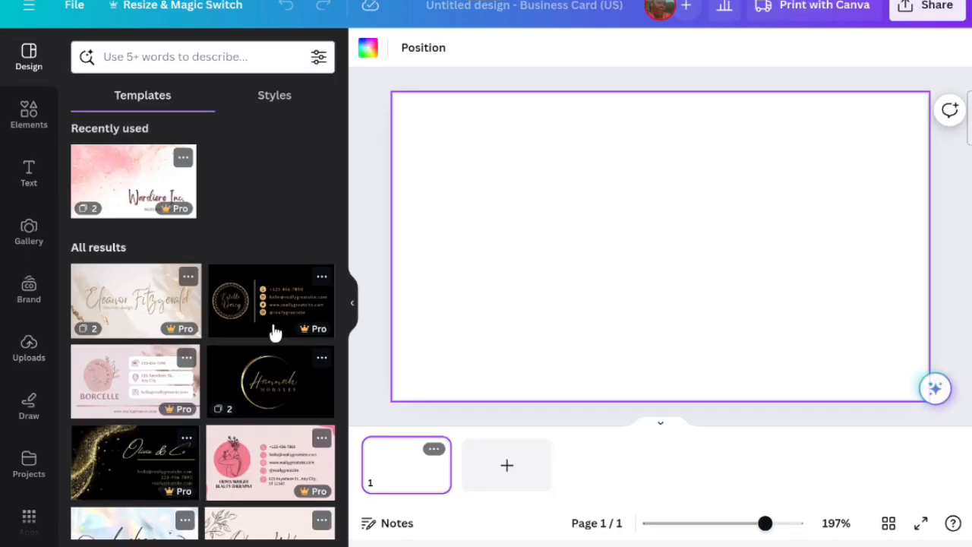
scroll(275, 331, "down", 2)
scroll(261, 321, "up", 3)
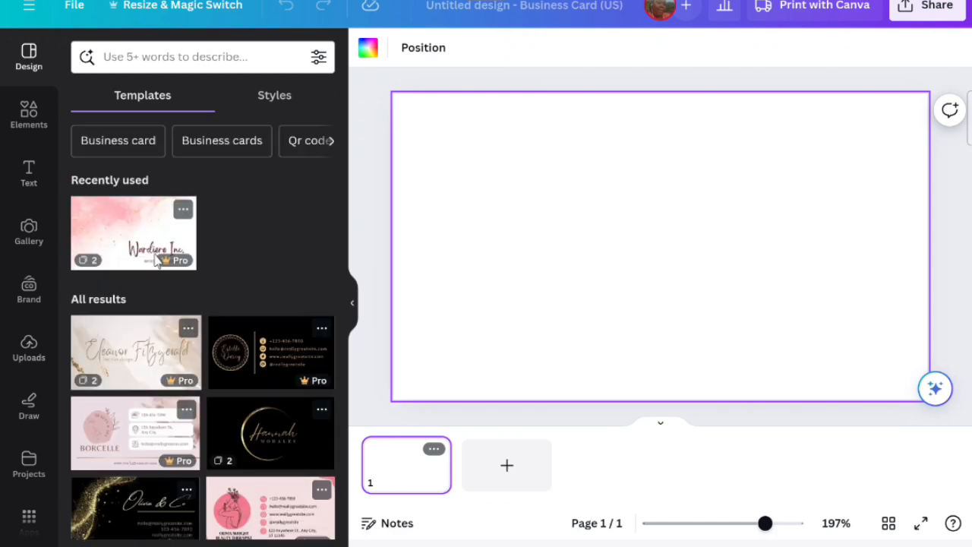
scroll(157, 260, "down", 6)
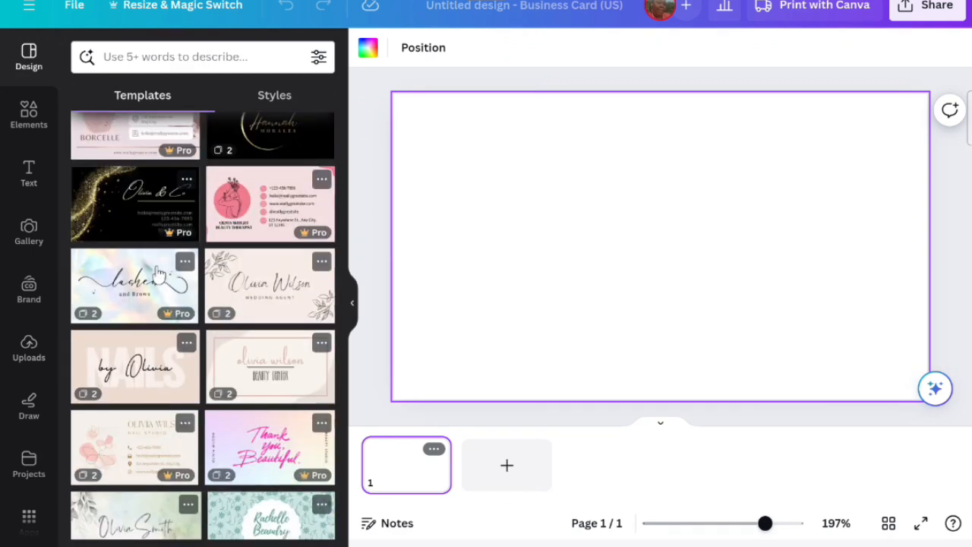
scroll(158, 272, "down", 1)
scroll(158, 274, "down", 1)
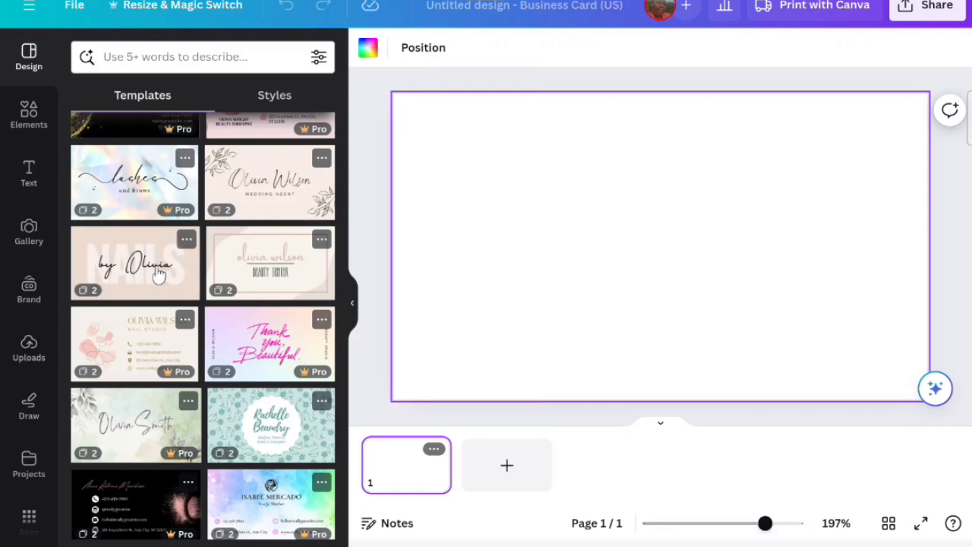
scroll(158, 274, "down", 2)
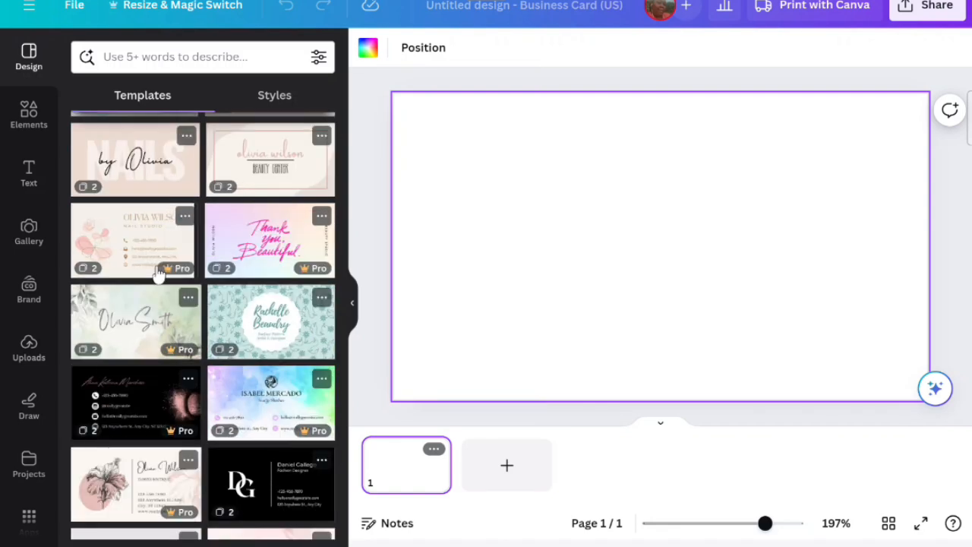
left_click(225, 250)
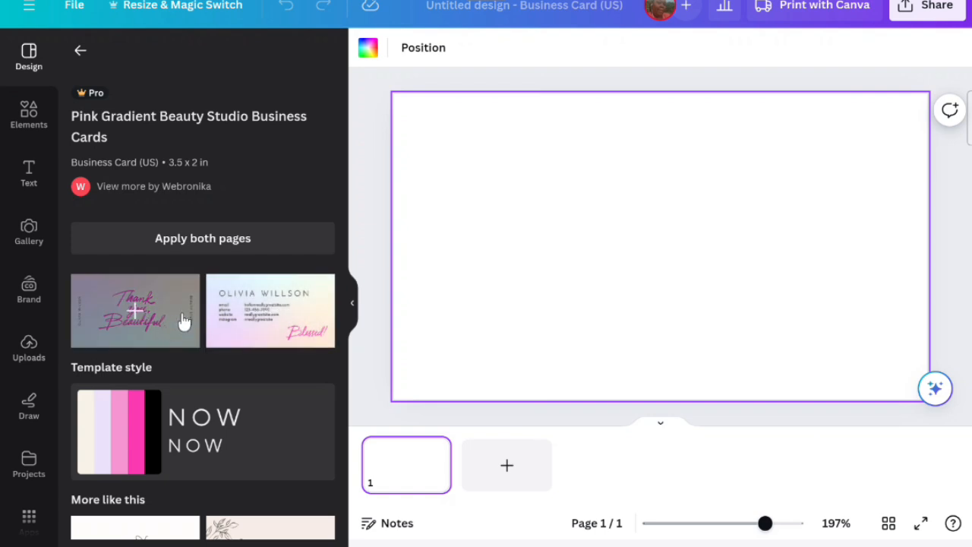
left_click(261, 242)
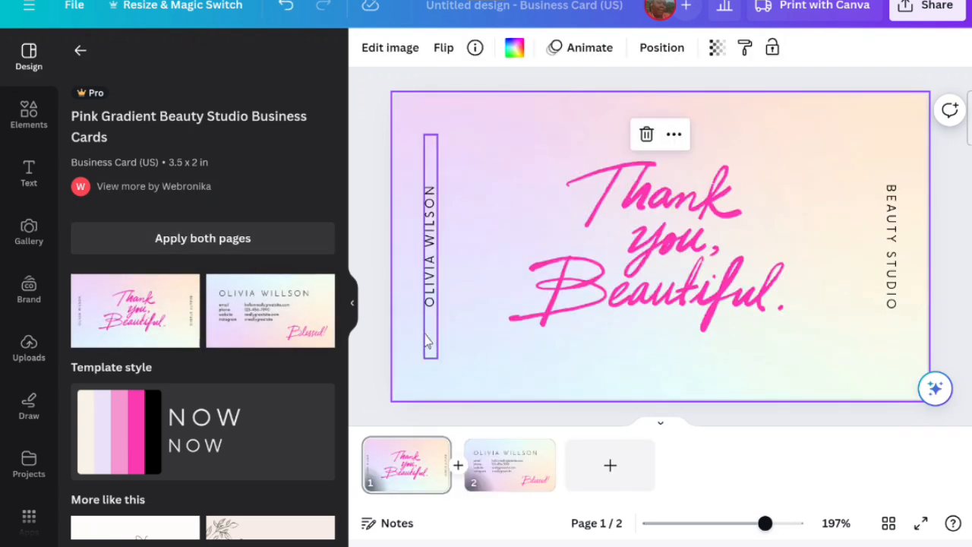
- Select the vertical name text and browse the similar templates listed for this design
left_click(429, 304)
double_click(430, 303)
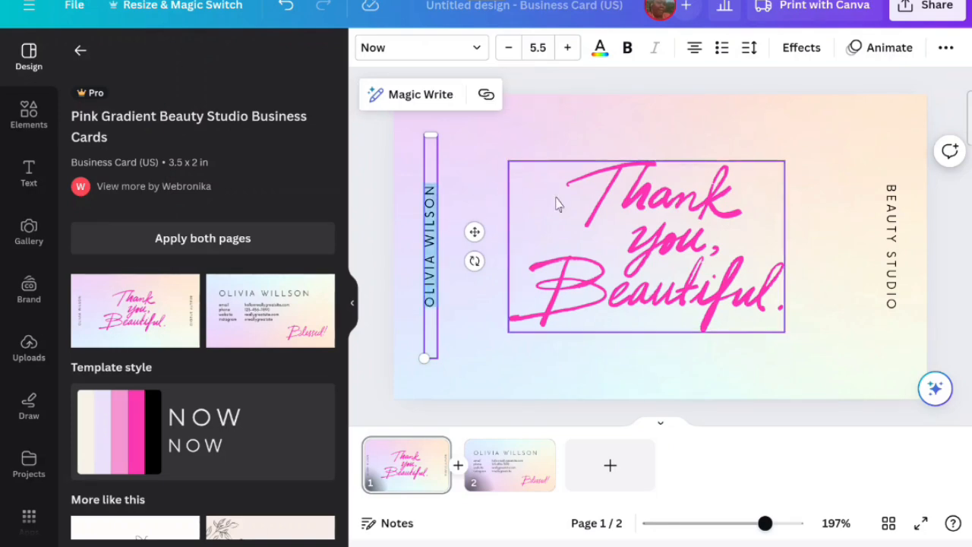
scroll(118, 342, "down", 5)
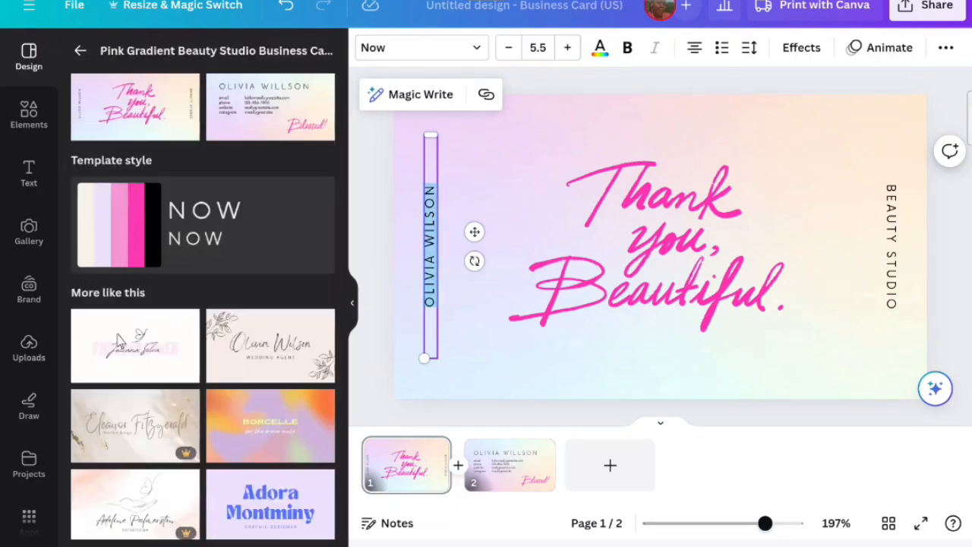
scroll(118, 342, "down", 3)
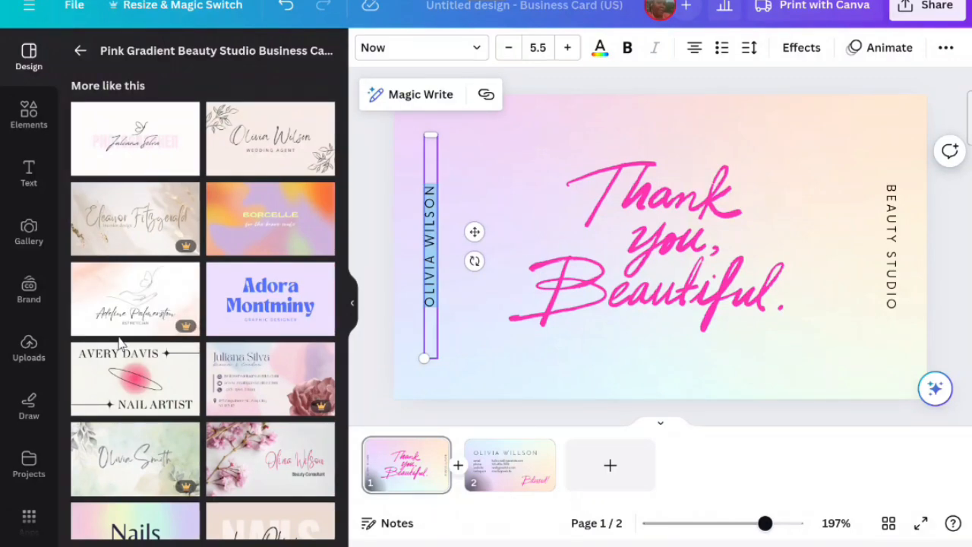
scroll(119, 343, "down", 1)
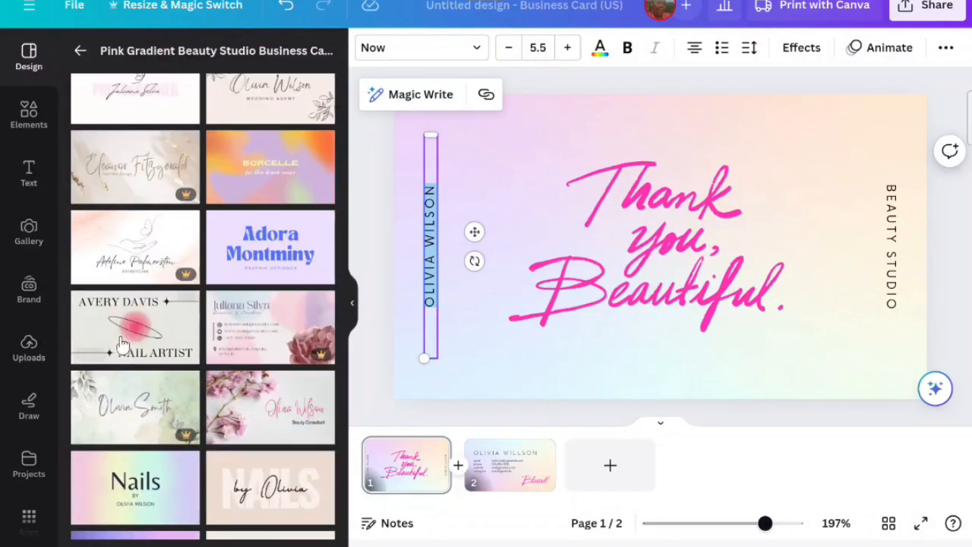
- Search the design templates for Designer Business Cards
left_click(82, 56)
left_click(85, 59)
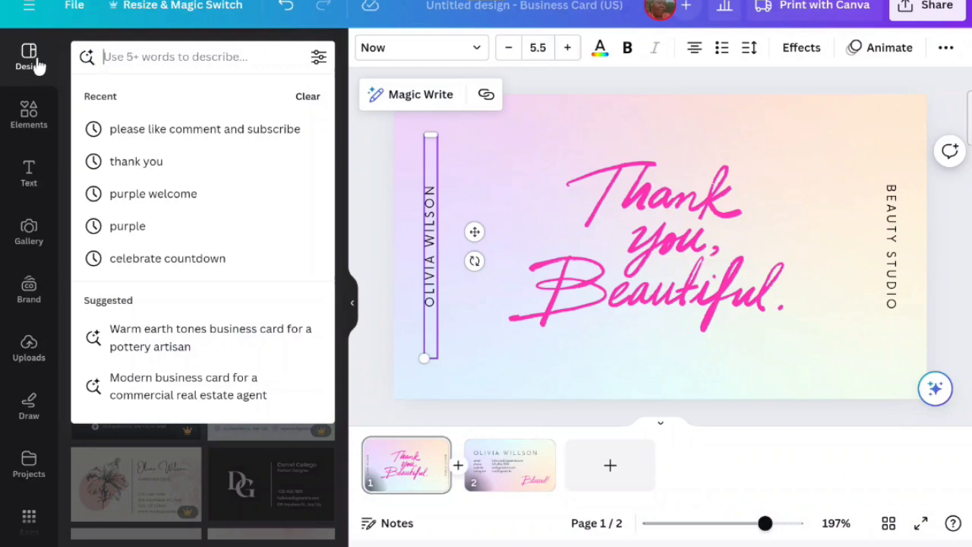
type("d")
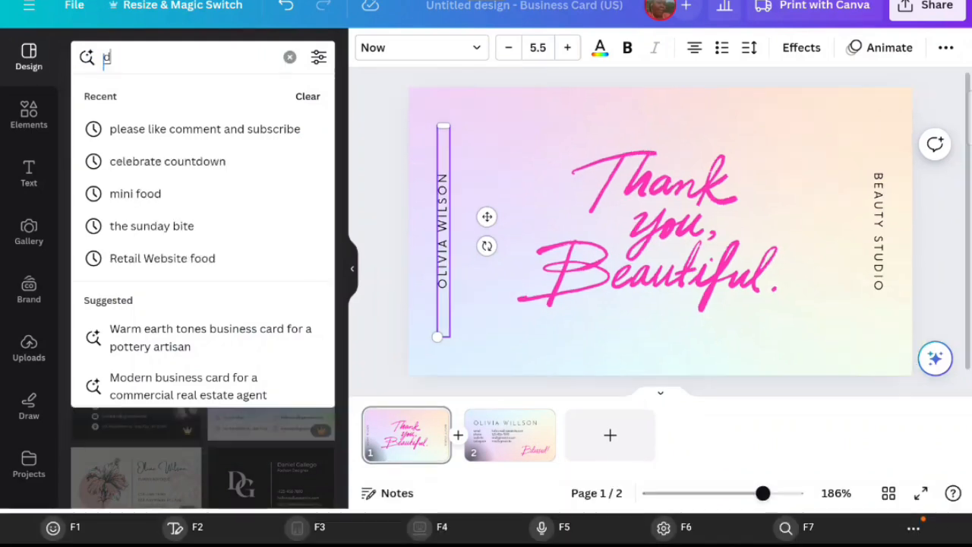
type("eigns")
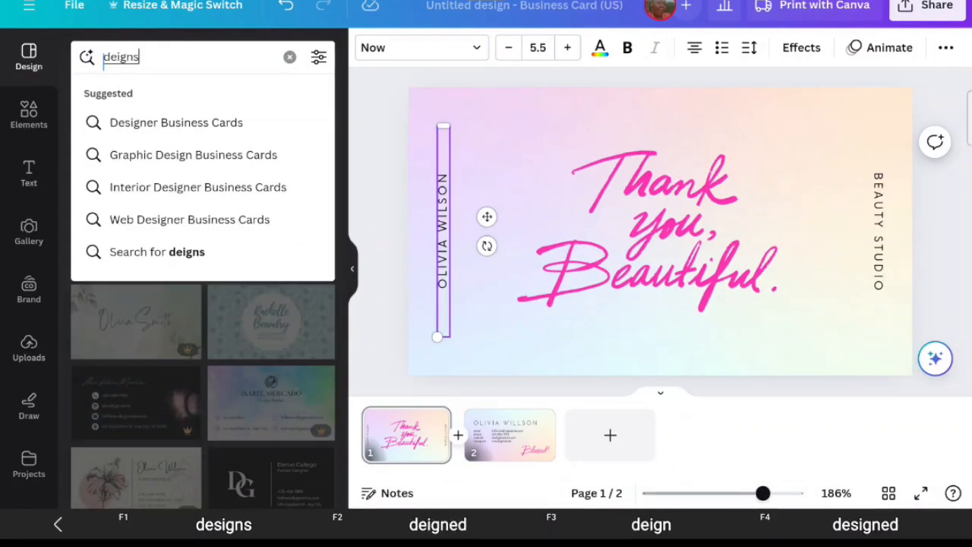
left_click(180, 123)
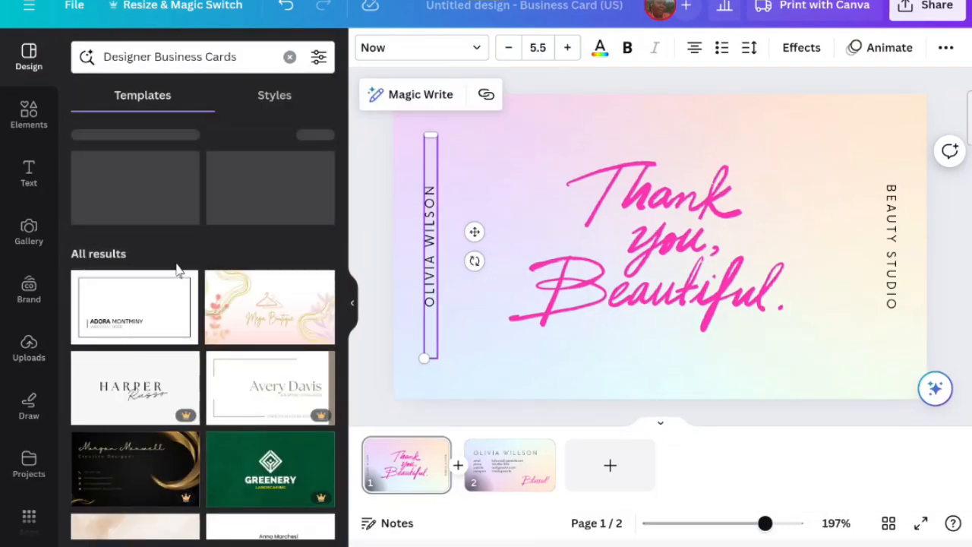
- Apply the Abstract Pastel Fashion Designer Business Card template to the card's pages
scroll(176, 270, "down", 3)
scroll(179, 277, "down", 3)
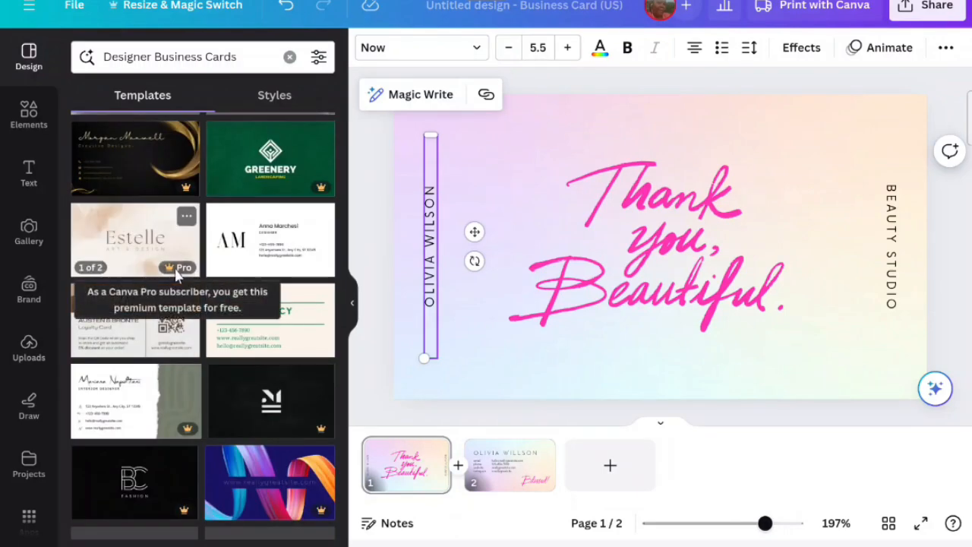
scroll(178, 277, "up", 4)
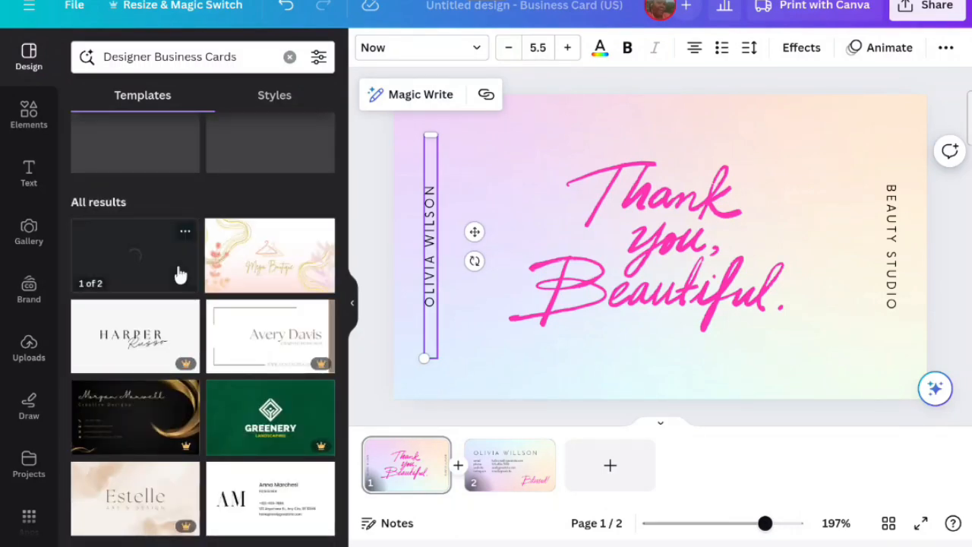
left_click(262, 162)
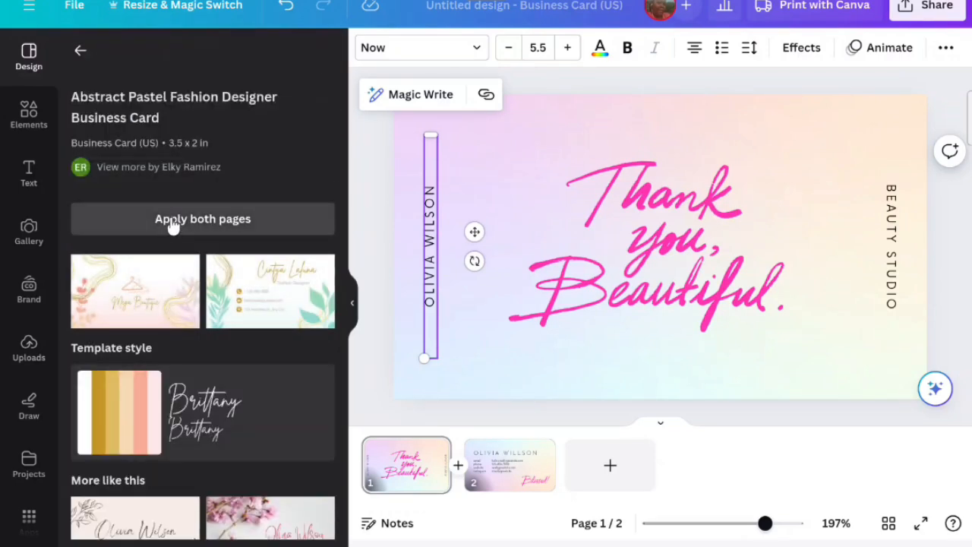
scroll(141, 292, "down", 1)
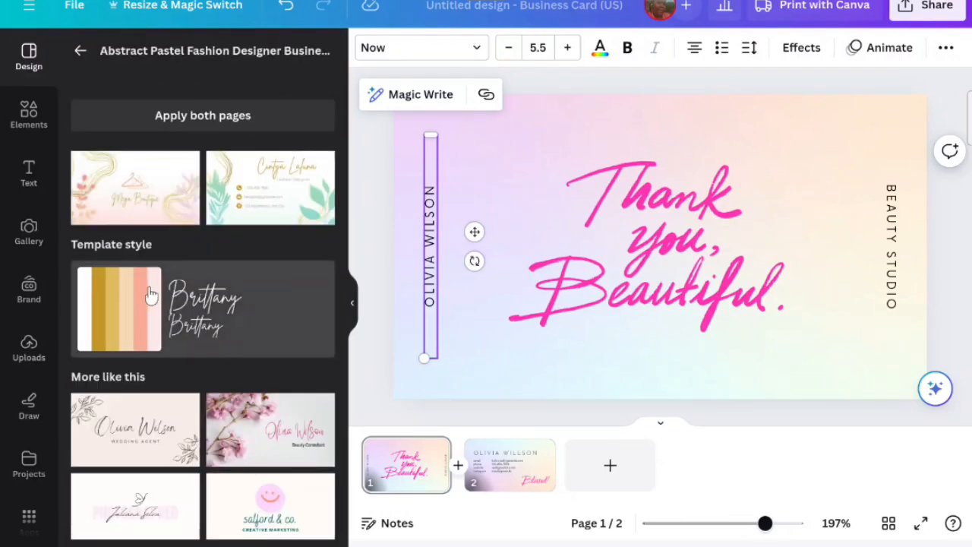
scroll(154, 295, "down", 1)
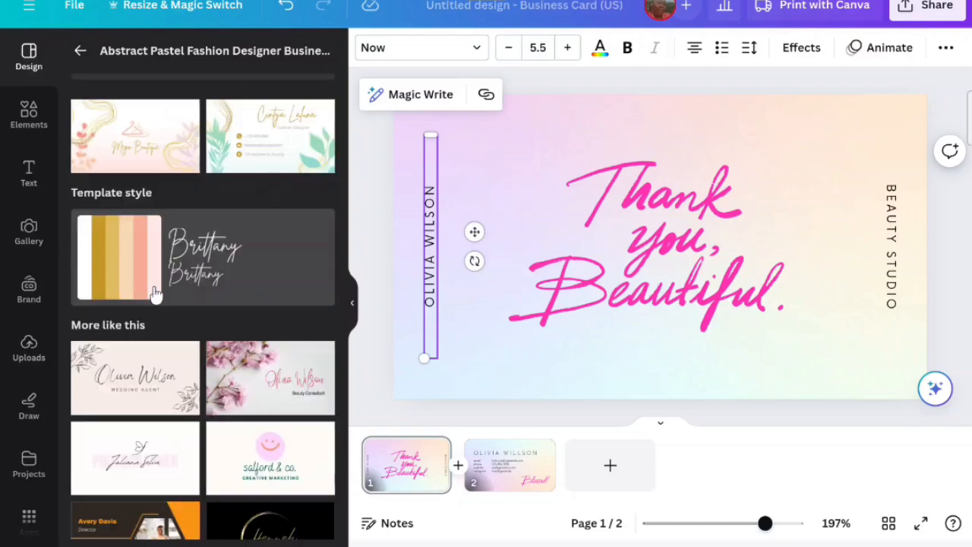
scroll(155, 294, "up", 1)
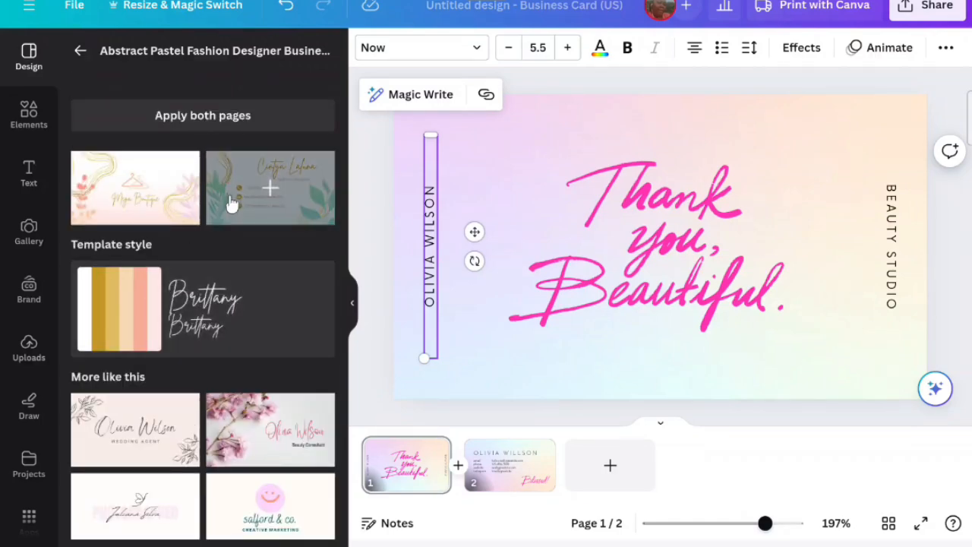
left_click(195, 113)
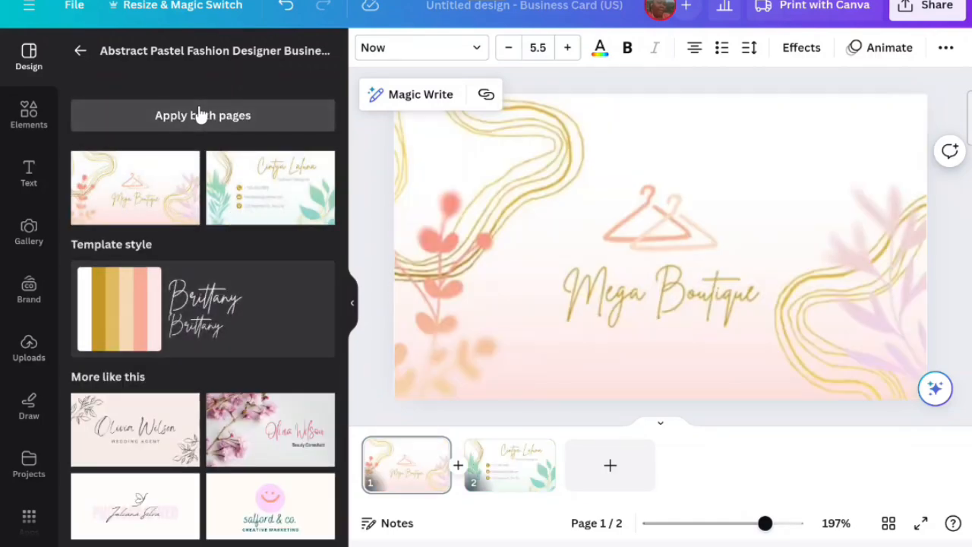
- Delete the leaf and gold line decorations on the card's right side
left_click(625, 239)
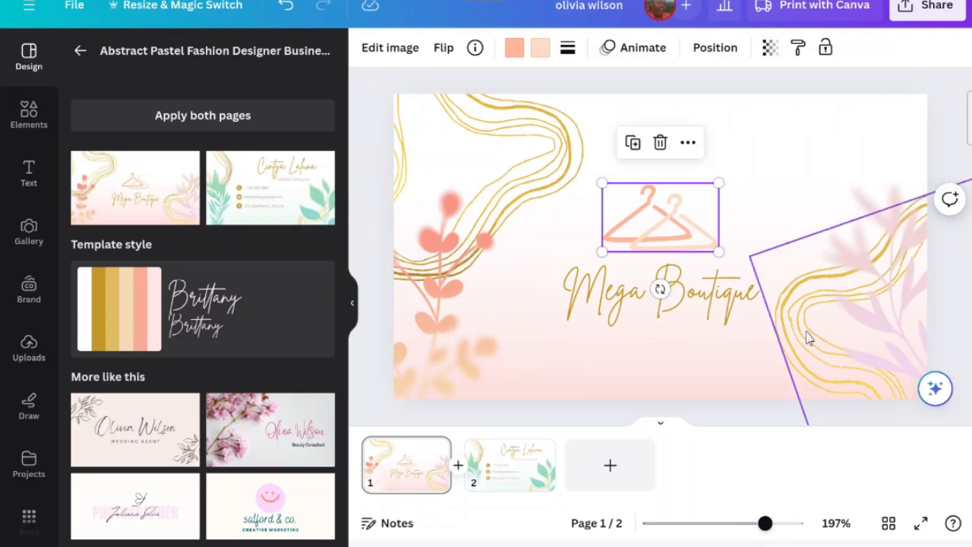
left_click_drag(771, 205, 938, 387)
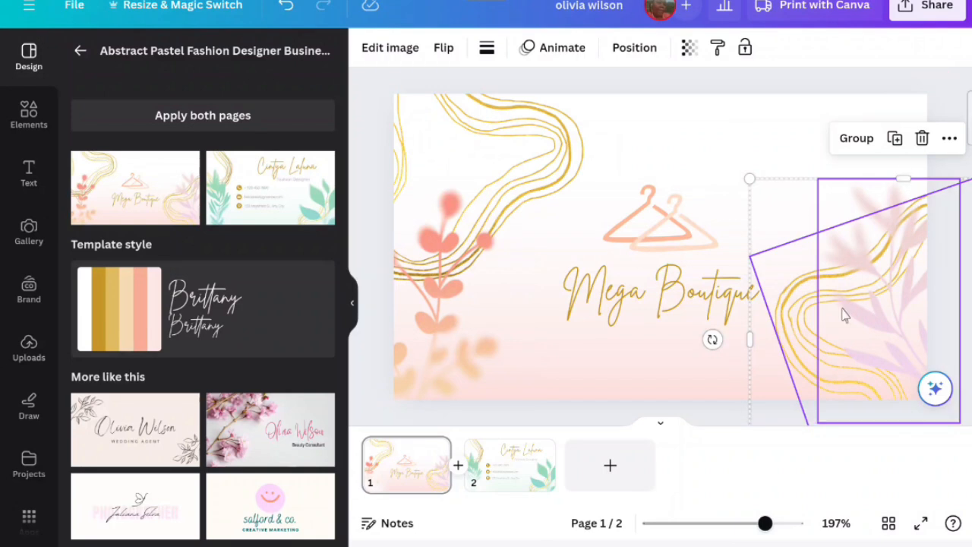
left_click(922, 138)
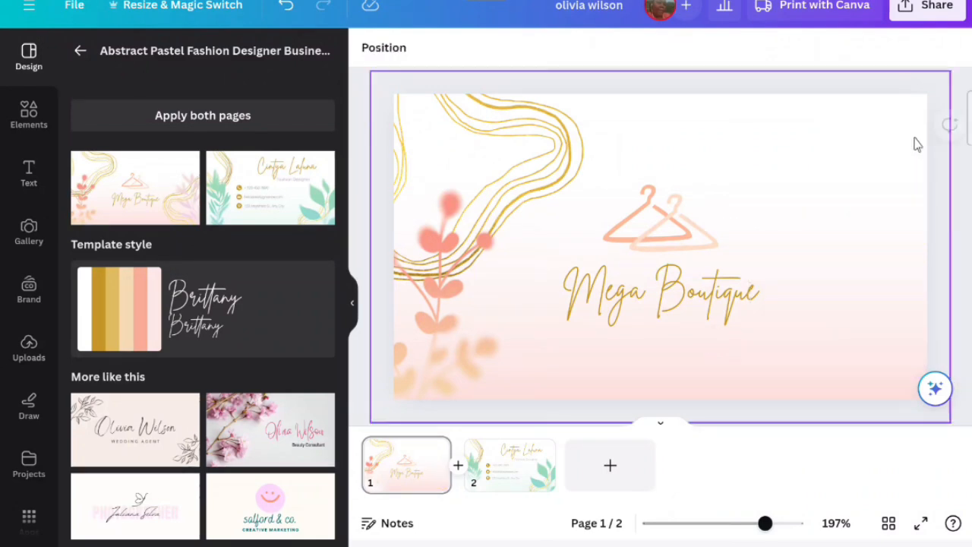
- Delete the flower and gold swirl decorations on the card's left side
left_click_drag(464, 366, 463, 253)
left_click_drag(457, 334, 457, 175)
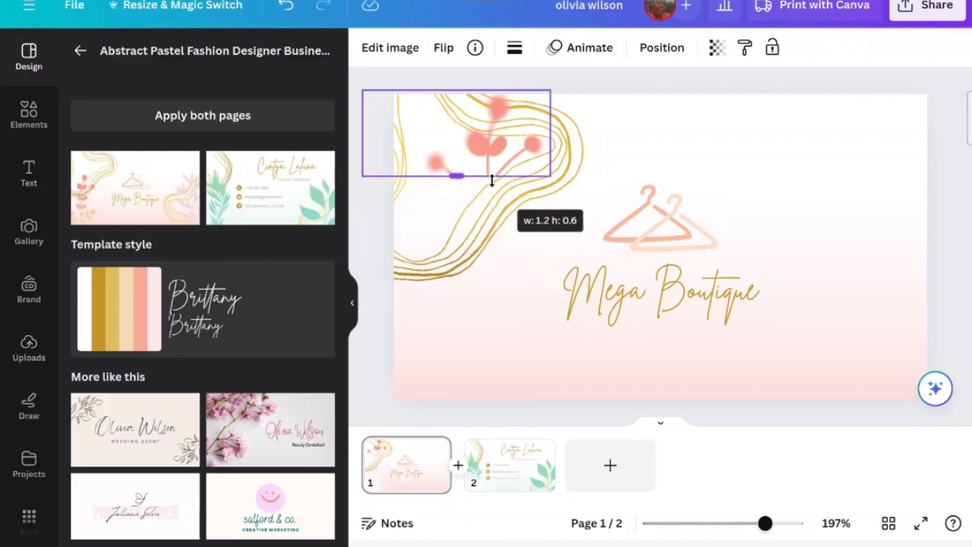
right_click(414, 166)
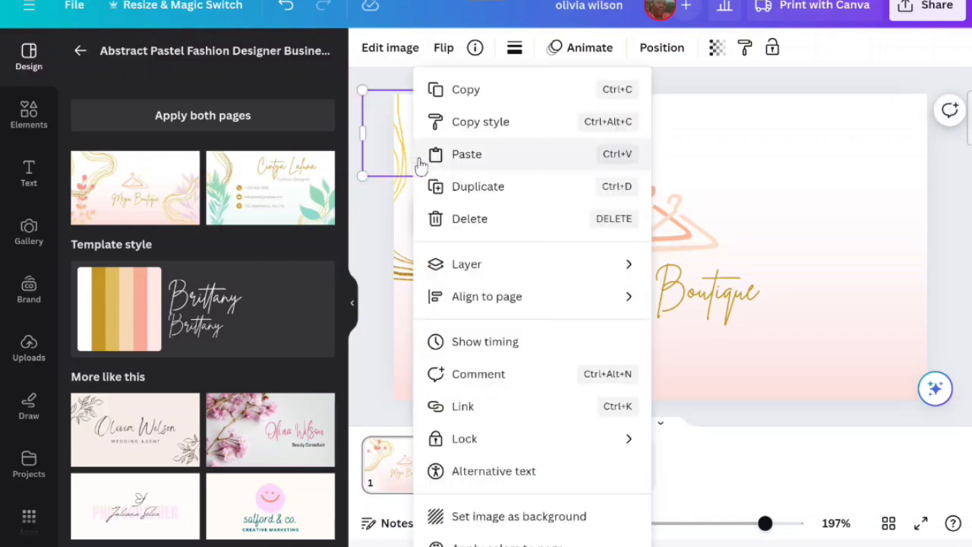
left_click(473, 218)
right_click(475, 219)
left_click(507, 219)
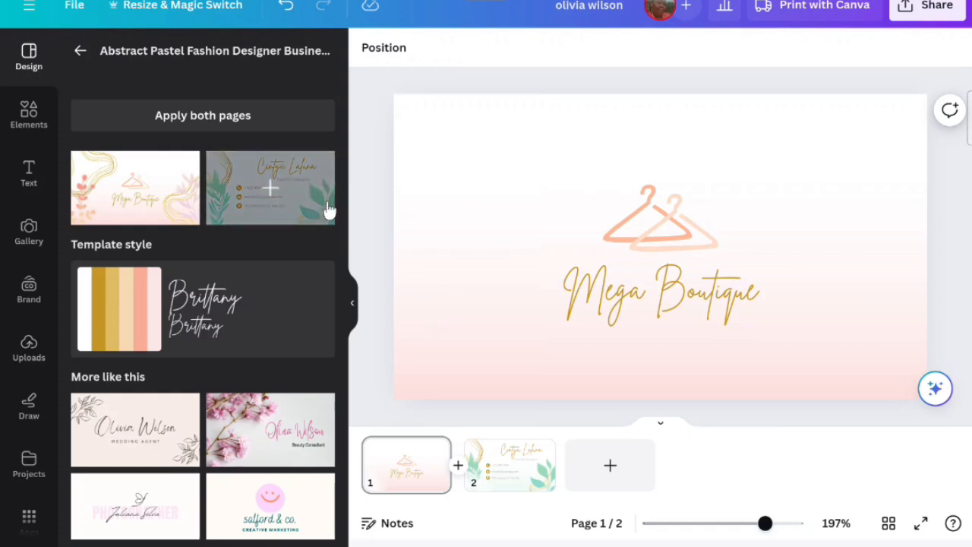
- Search the elements library for pink and browse the photo results
left_click(42, 131)
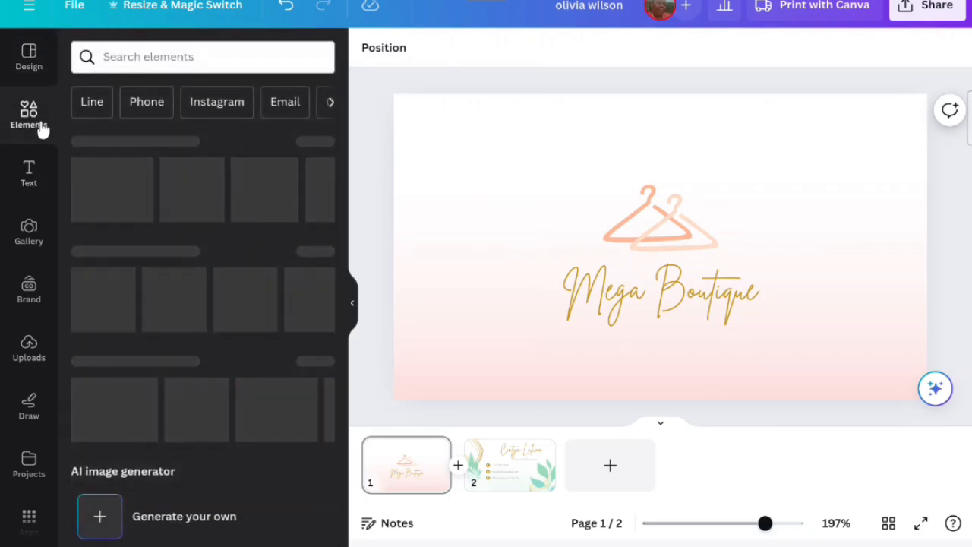
left_click(175, 56)
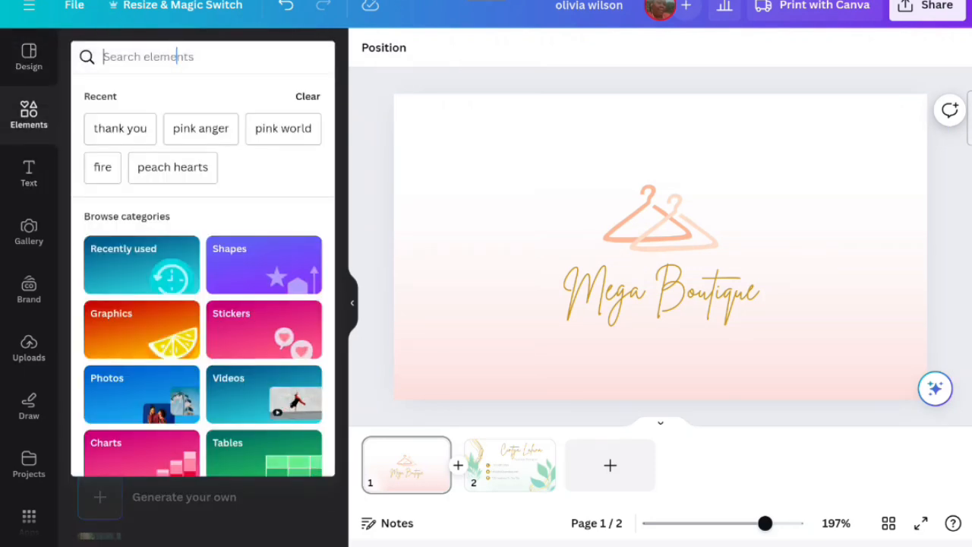
type("pink")
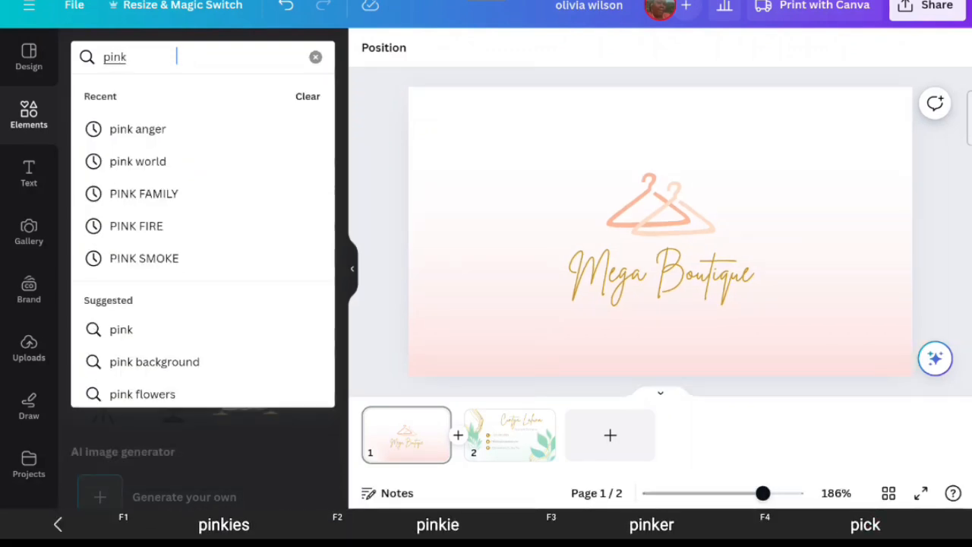
key("Return")
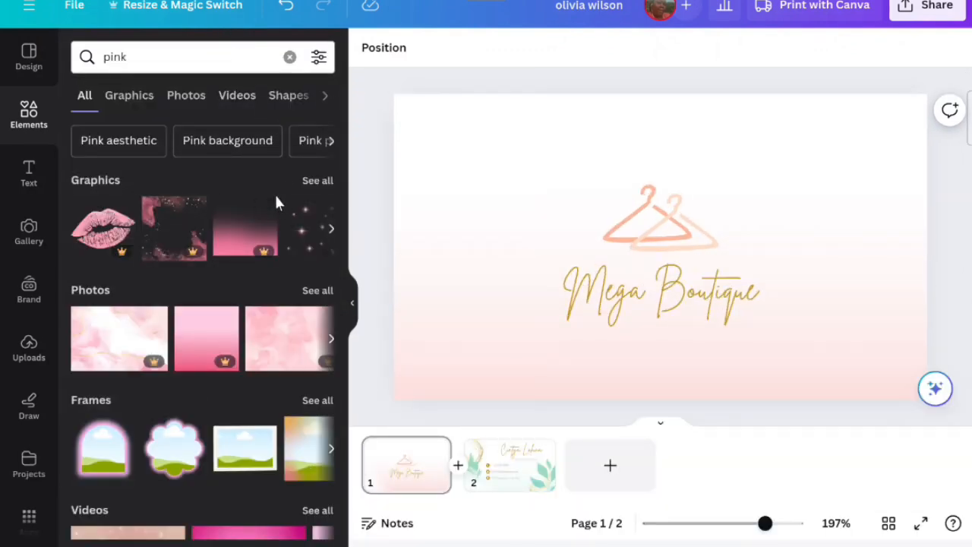
scroll(279, 209, "down", 1)
left_click(318, 239)
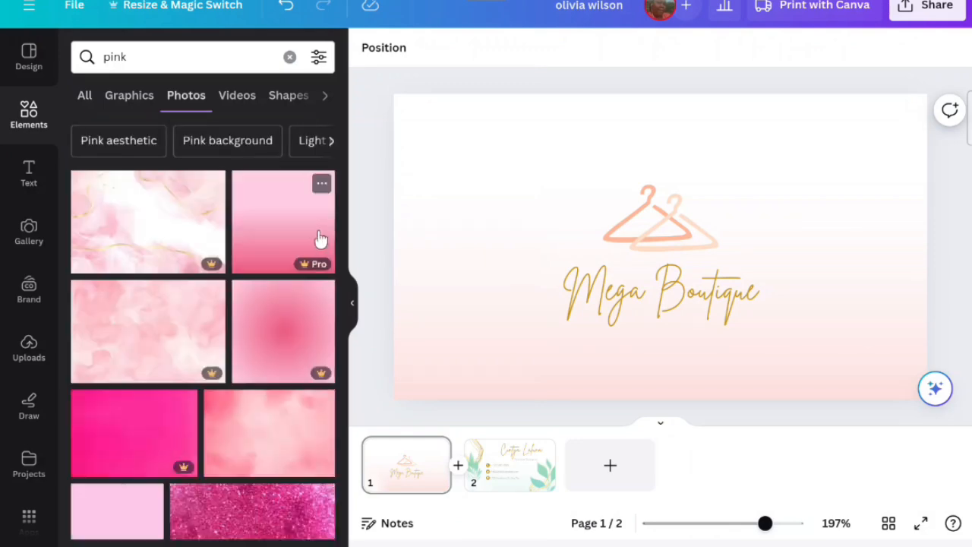
scroll(322, 237, "down", 4)
scroll(331, 241, "down", 9)
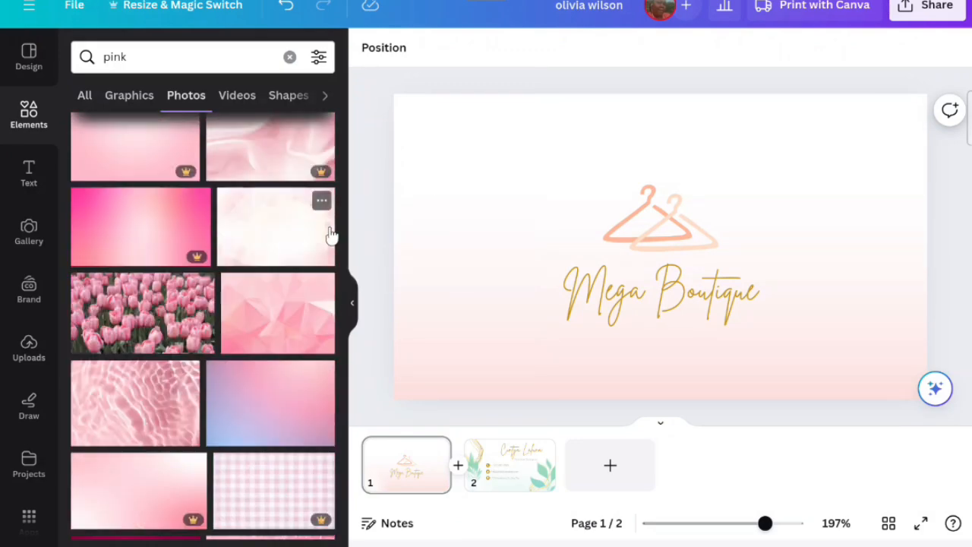
scroll(330, 237, "down", 5)
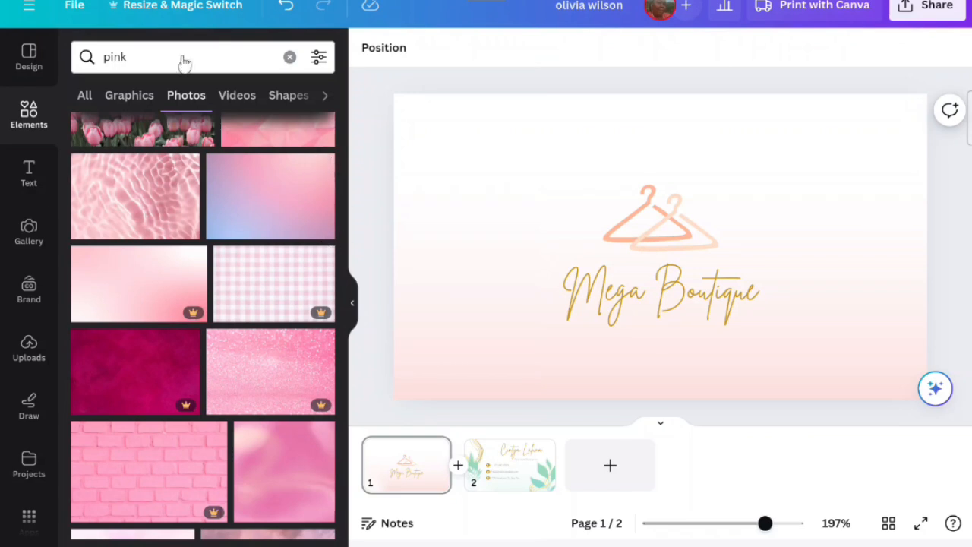
- Search photos for aesthetic design pink and set a pink marbled photo as the card's background
left_click(159, 51)
type("c")
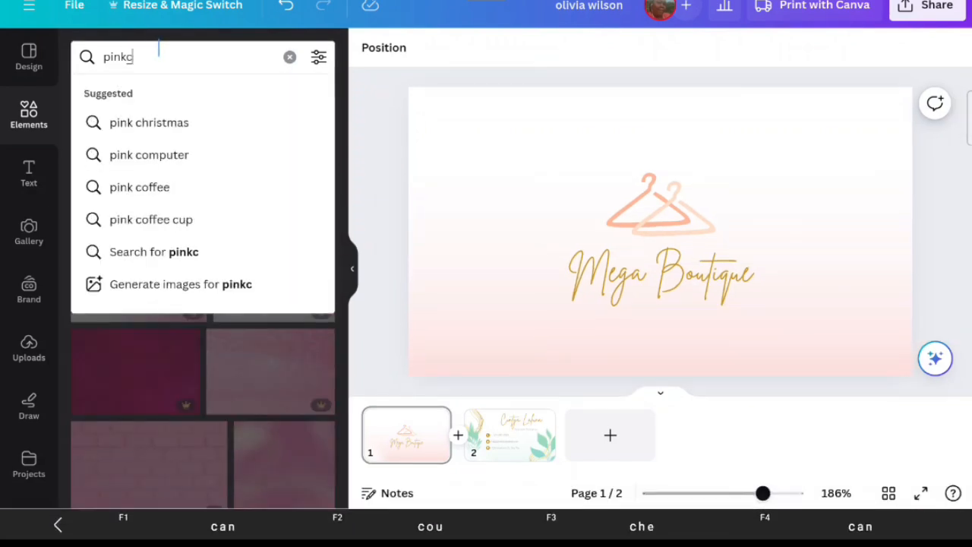
type("d=")
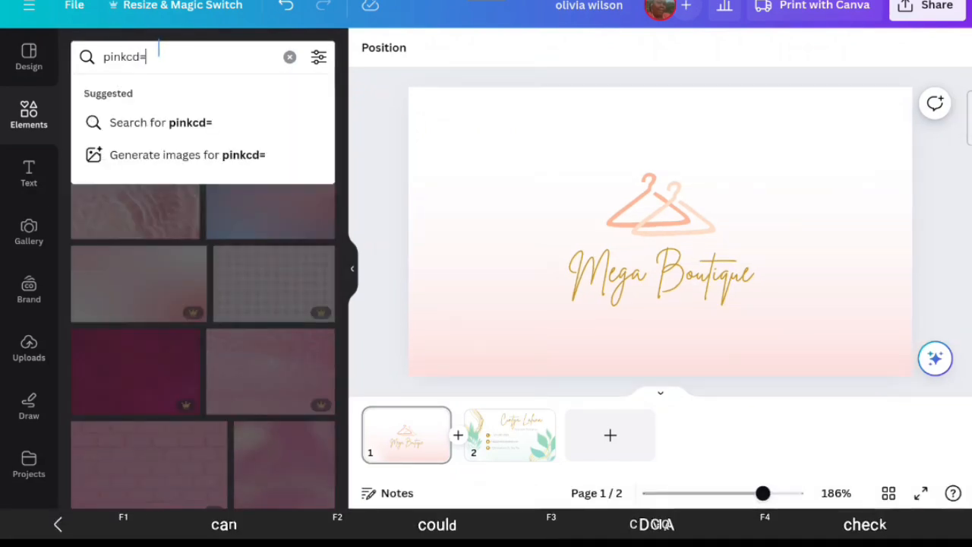
key("BackSpace")
key("BackSpace")
key("BackSpace")
type("de")
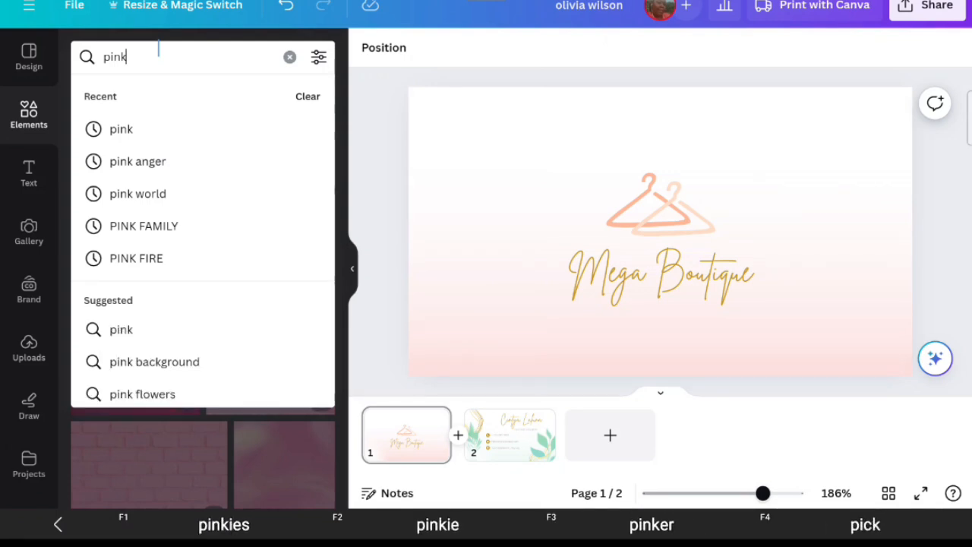
type("si")
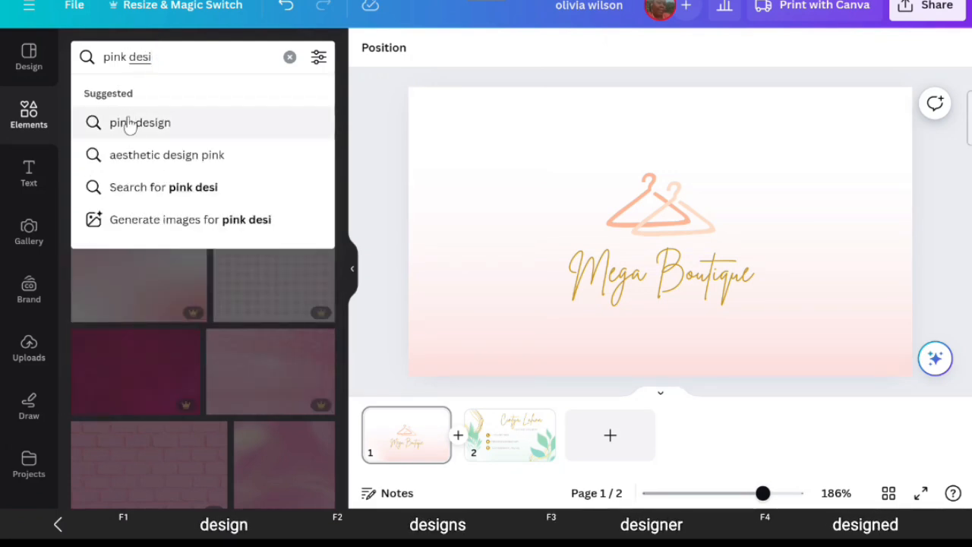
left_click(130, 155)
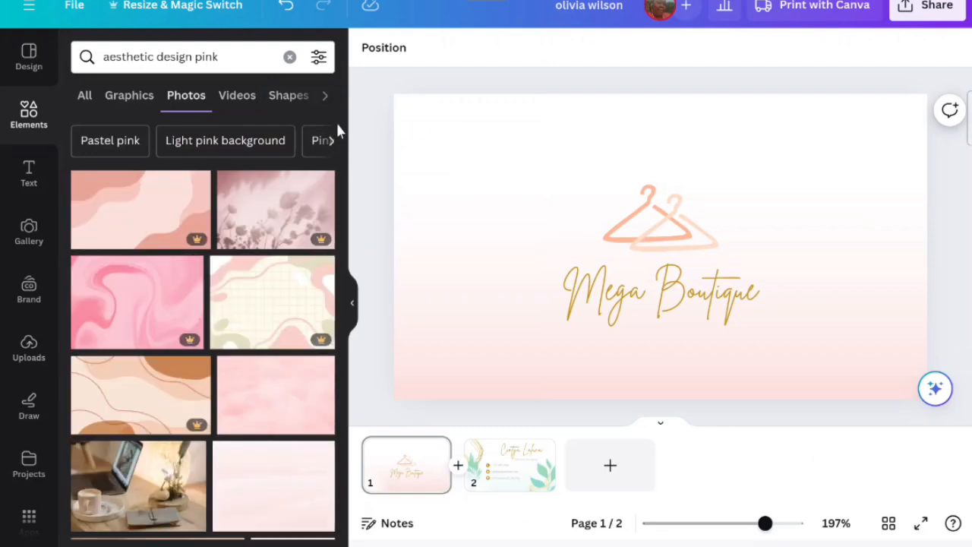
scroll(337, 126, "down", 1)
scroll(322, 135, "down", 4)
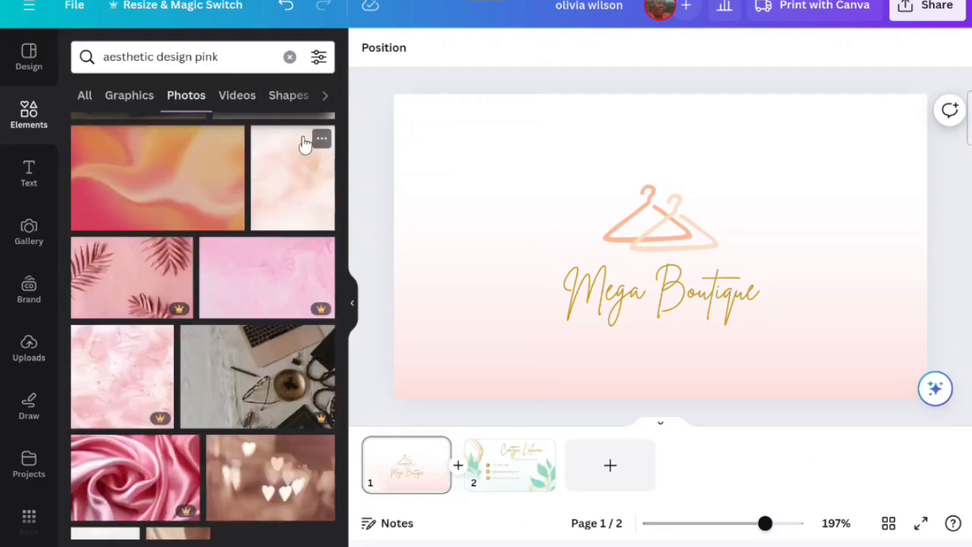
left_click(140, 356)
right_click(609, 216)
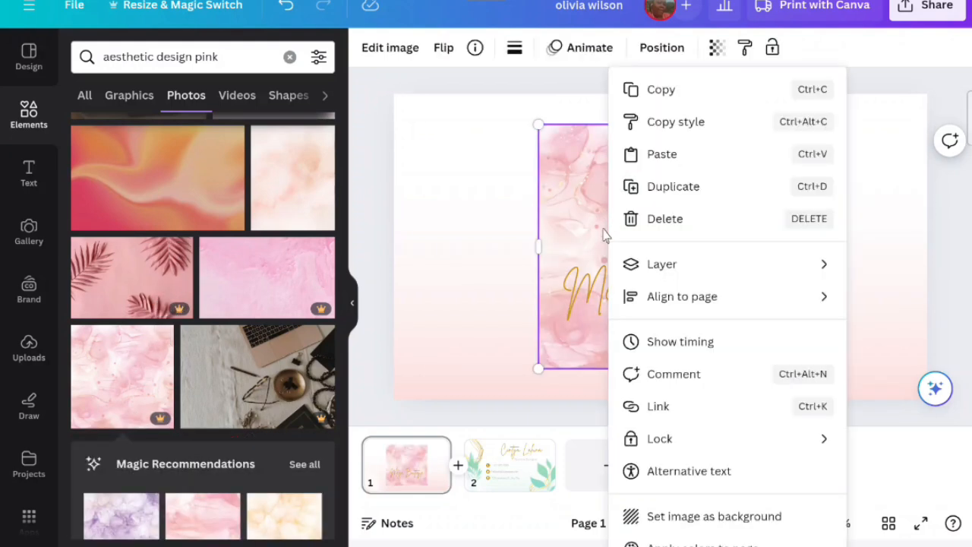
left_click(641, 514)
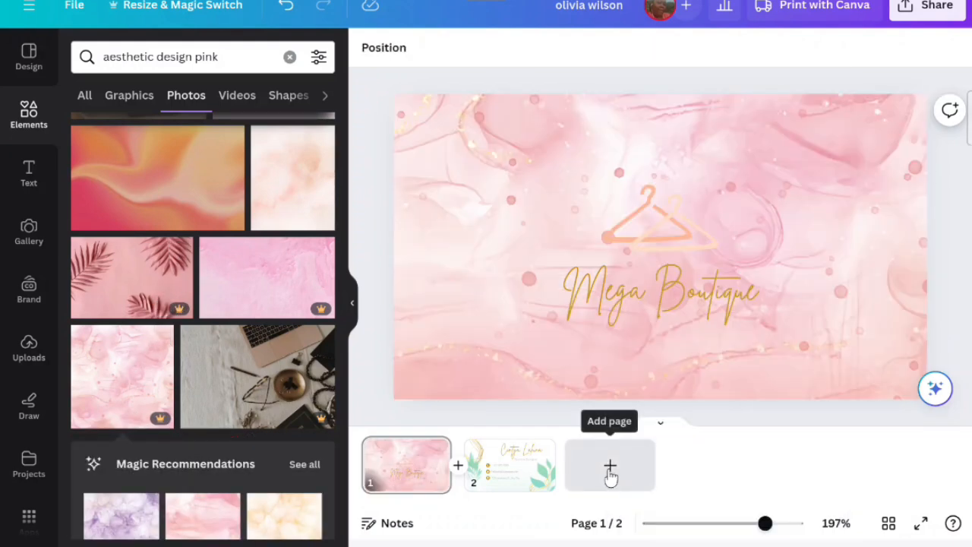
- Delete the hanger graphic above the card's title
left_click(638, 233)
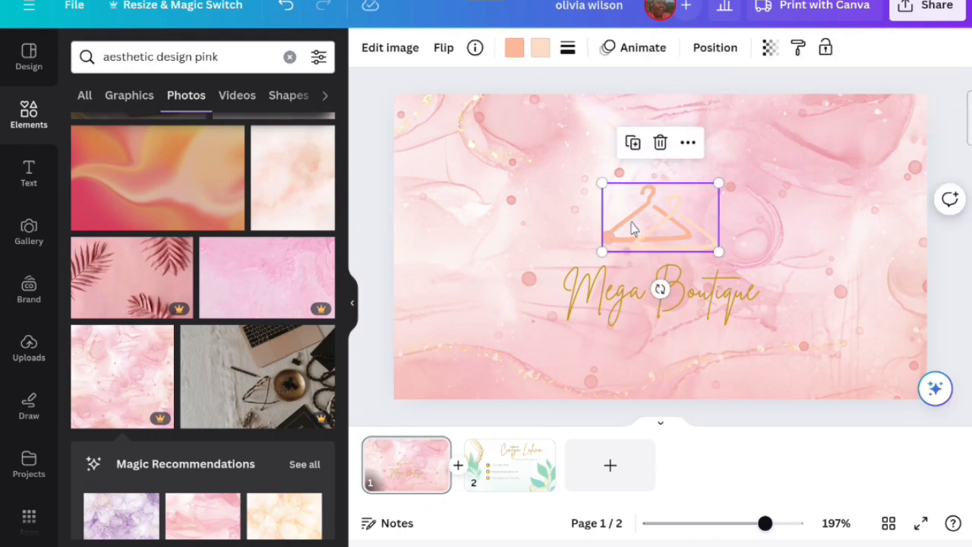
right_click(628, 191)
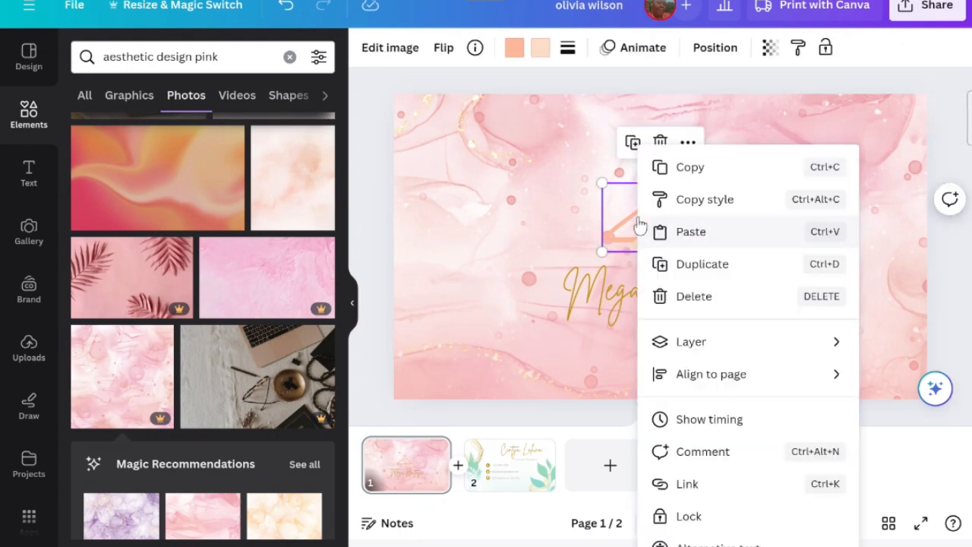
left_click(680, 301)
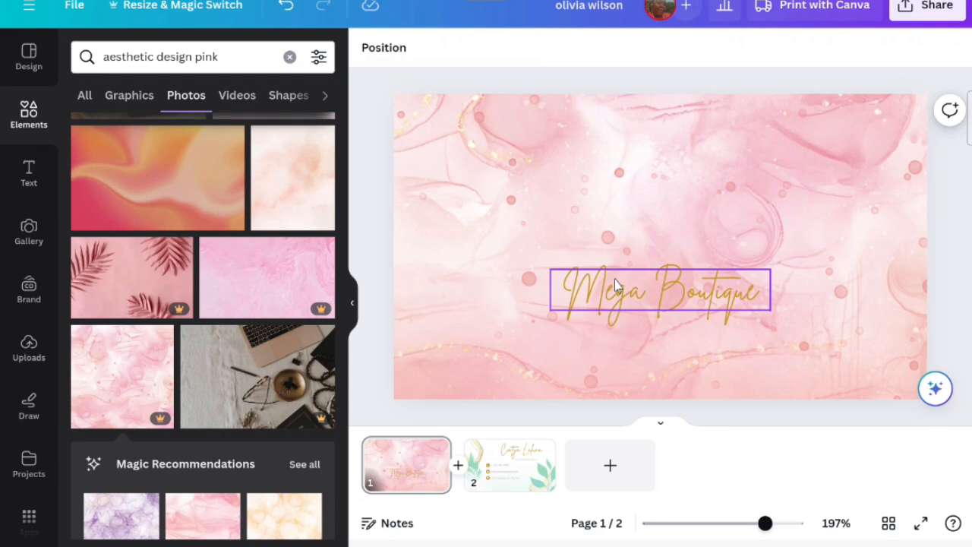
- Replace the title text with Delores Designs and enlarge it to about 26.6 size
left_click(616, 284)
left_click(607, 296)
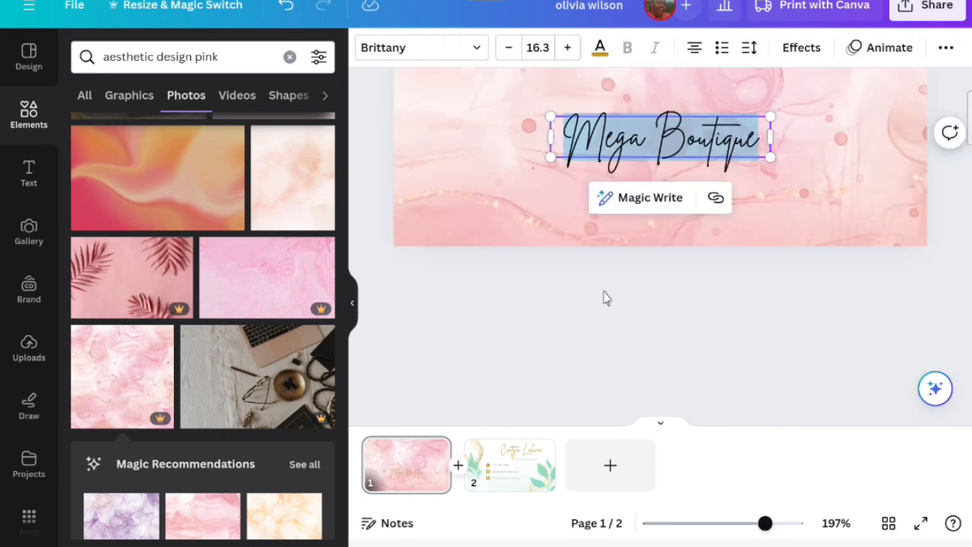
type("D")
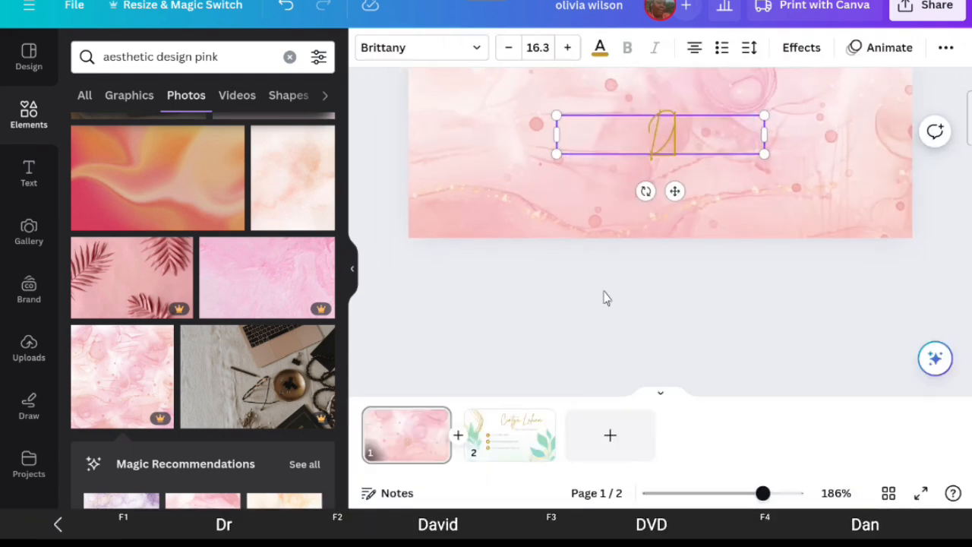
type("elo")
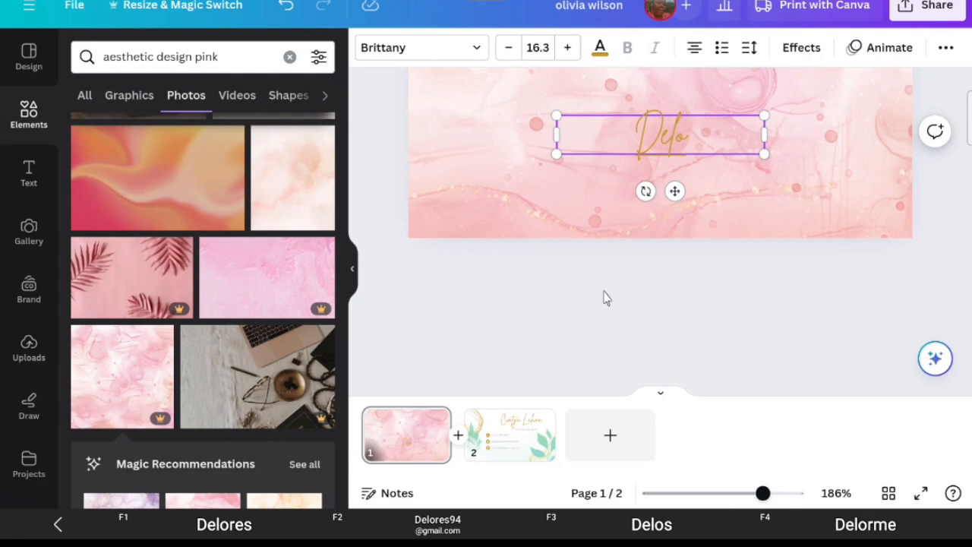
left_click(263, 523)
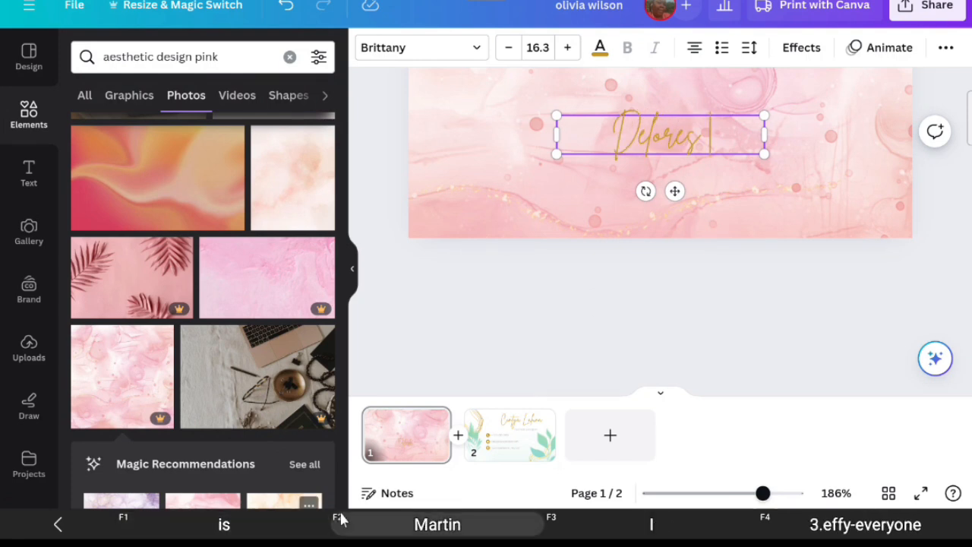
type("D")
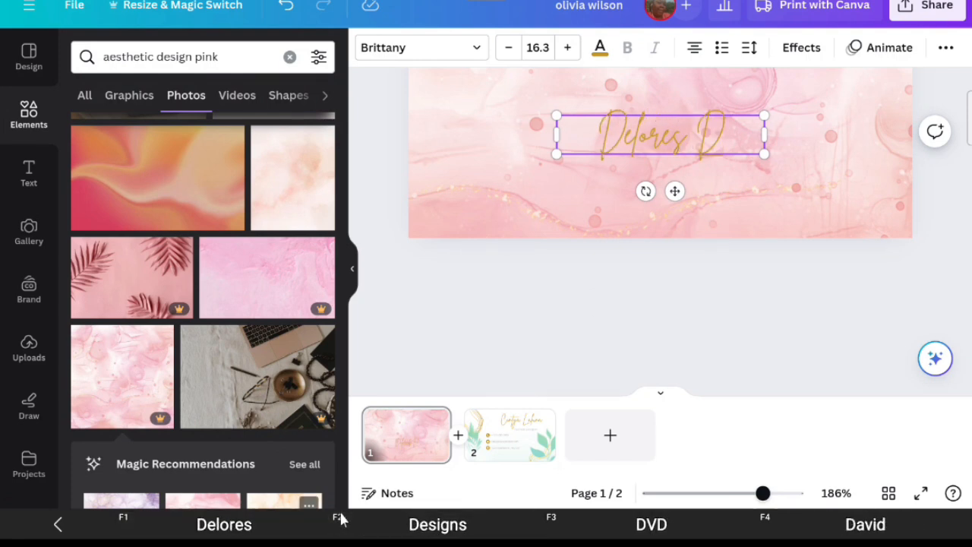
left_click(417, 524)
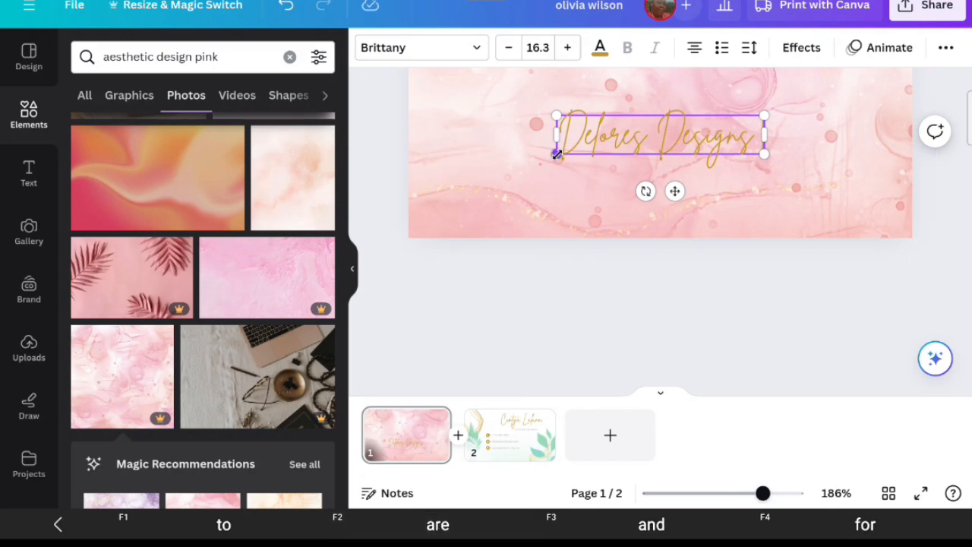
left_click_drag(557, 155, 502, 225)
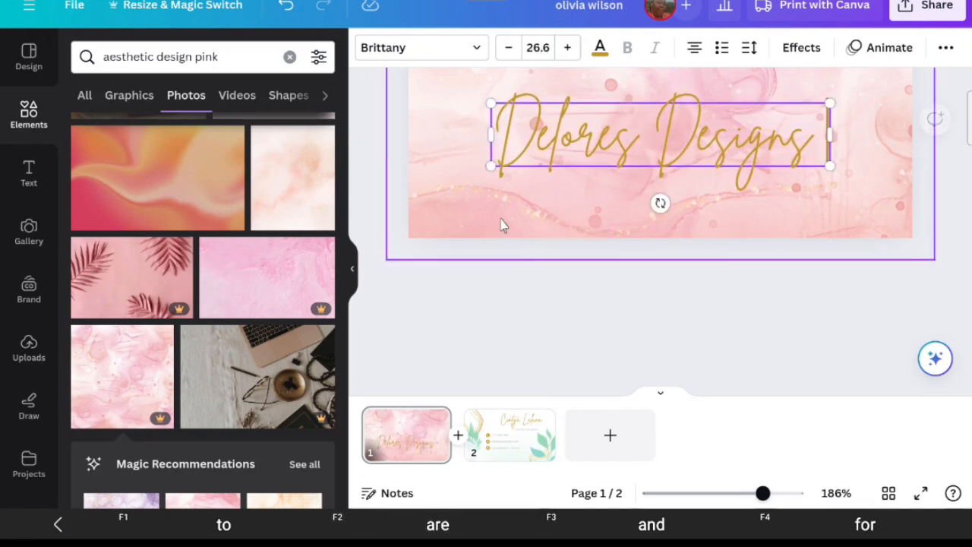
scroll(466, 235, "up", 4)
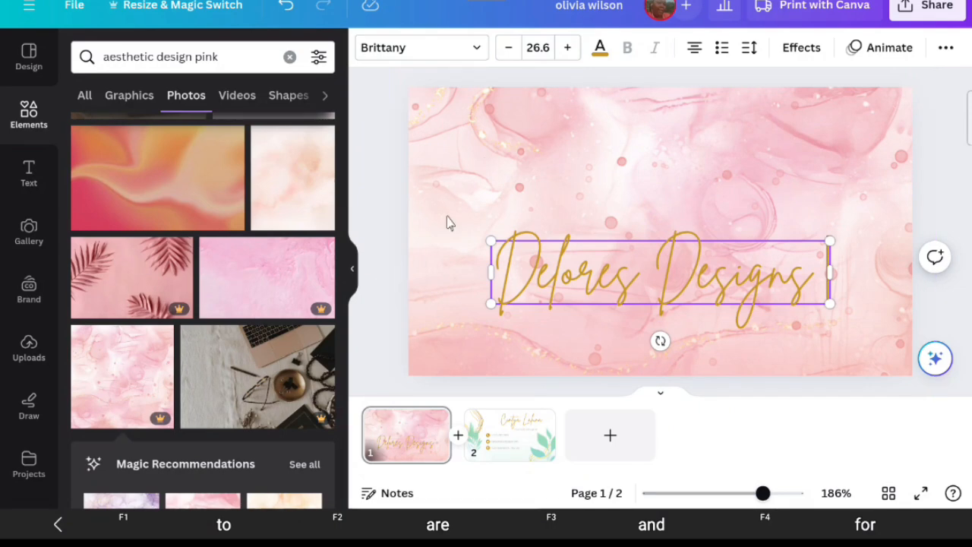
- Try to change the title's text colour to a dark brown #624B13
left_click(599, 48)
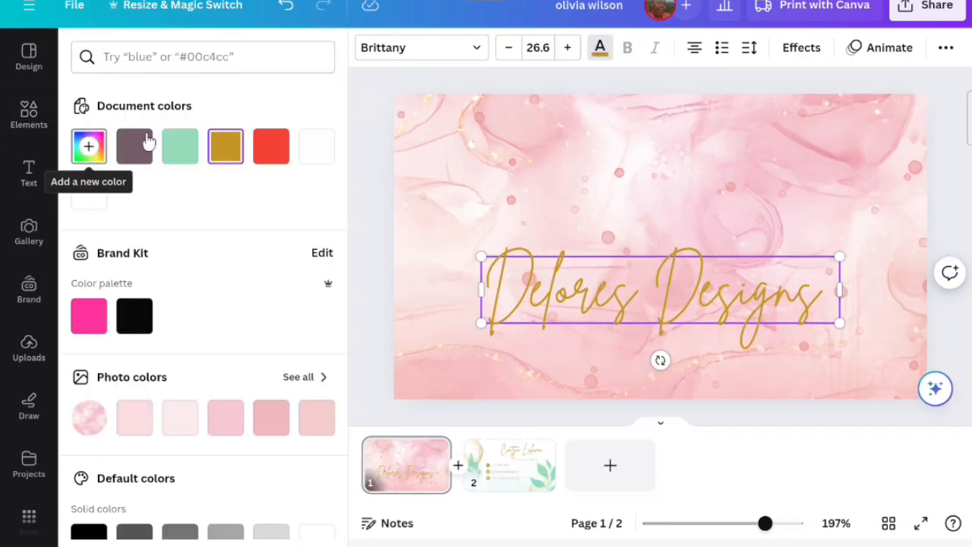
left_click(88, 146)
left_click_drag(255, 213, 266, 241)
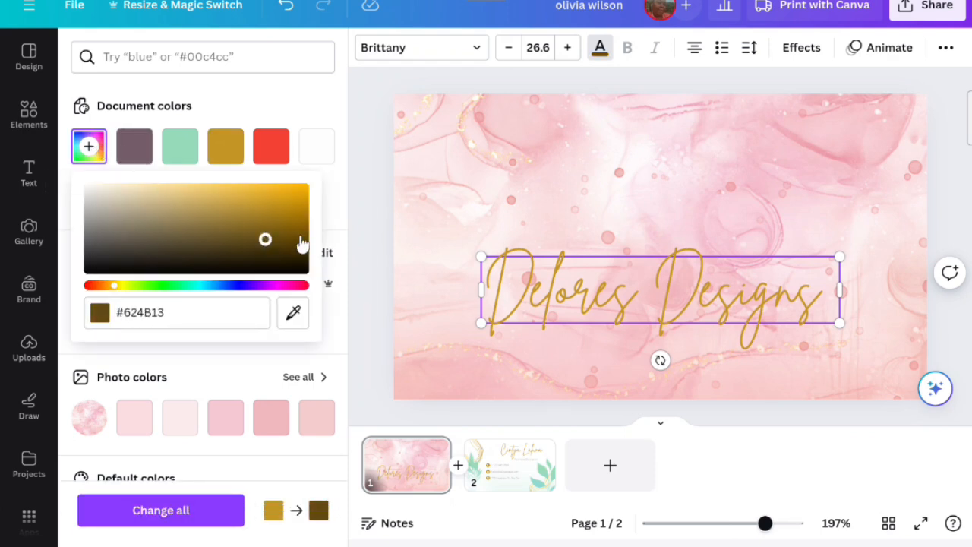
left_click(408, 265)
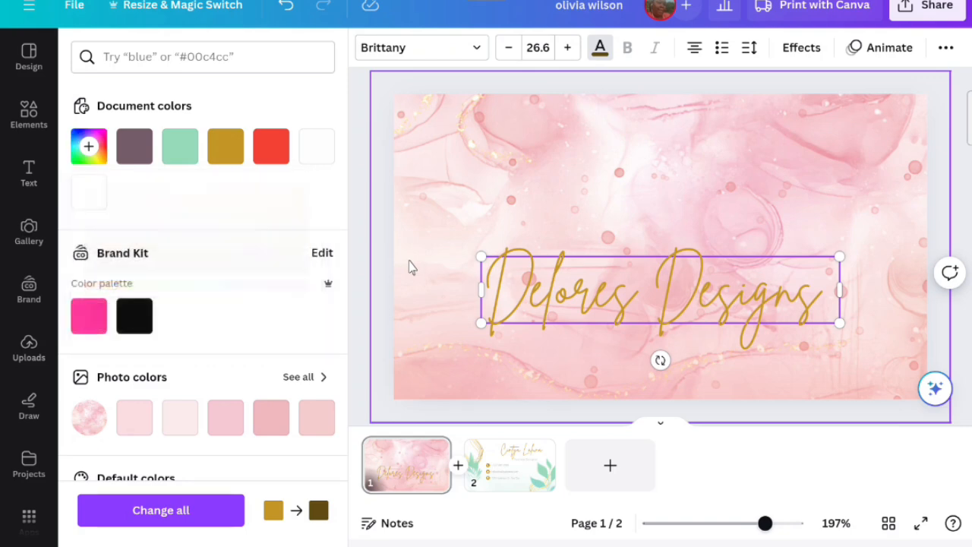
left_click(533, 275)
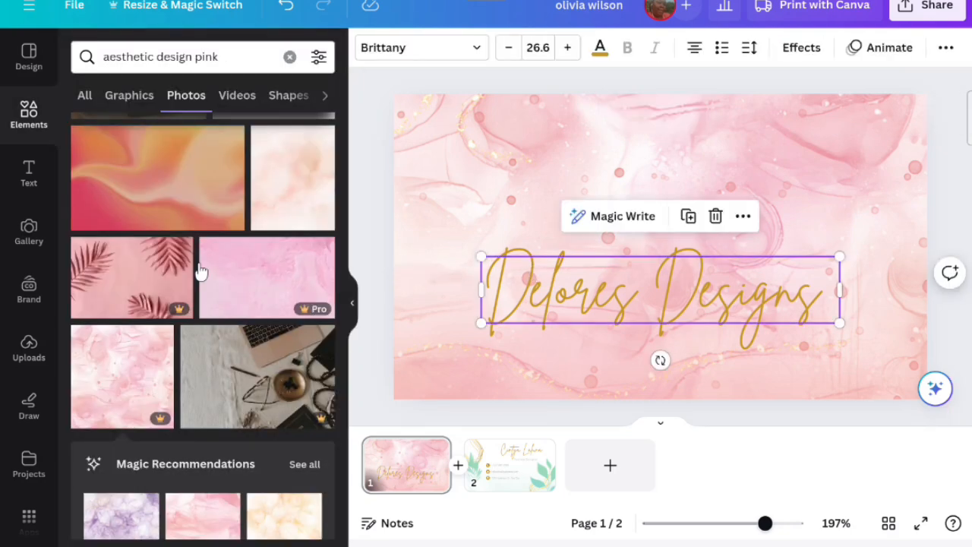
- Replace the background with a pink alcohol-ink photo from the Magic Recommendations
scroll(187, 286, "down", 3)
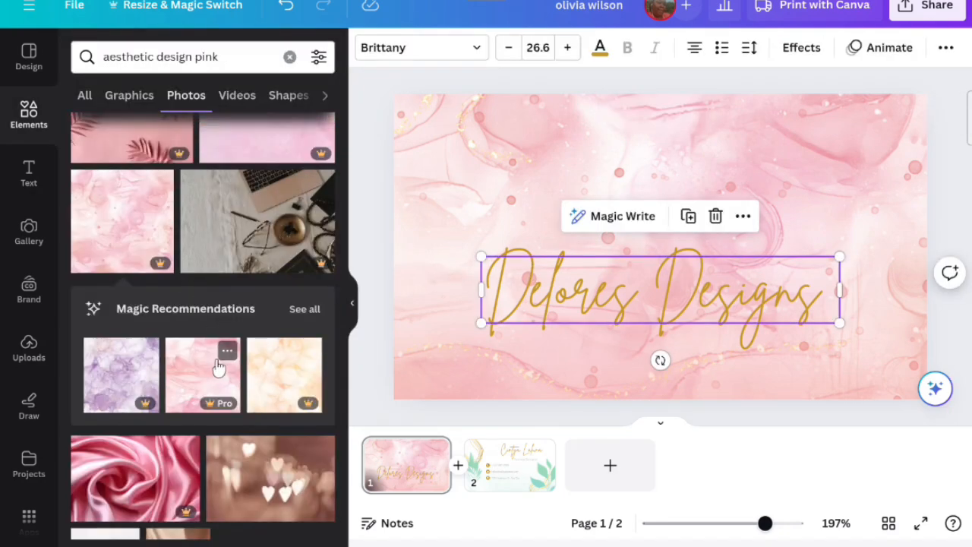
left_click(219, 367)
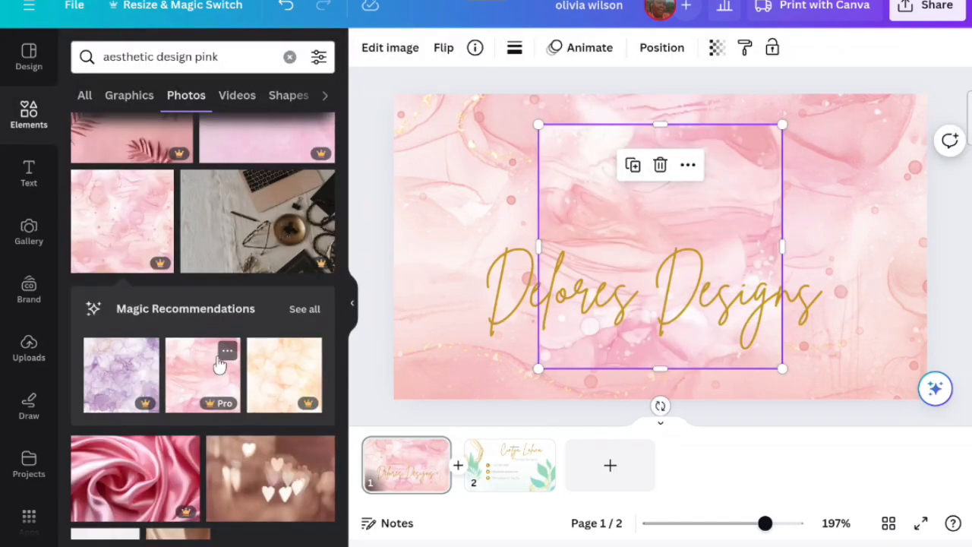
right_click(576, 240)
left_click(638, 515)
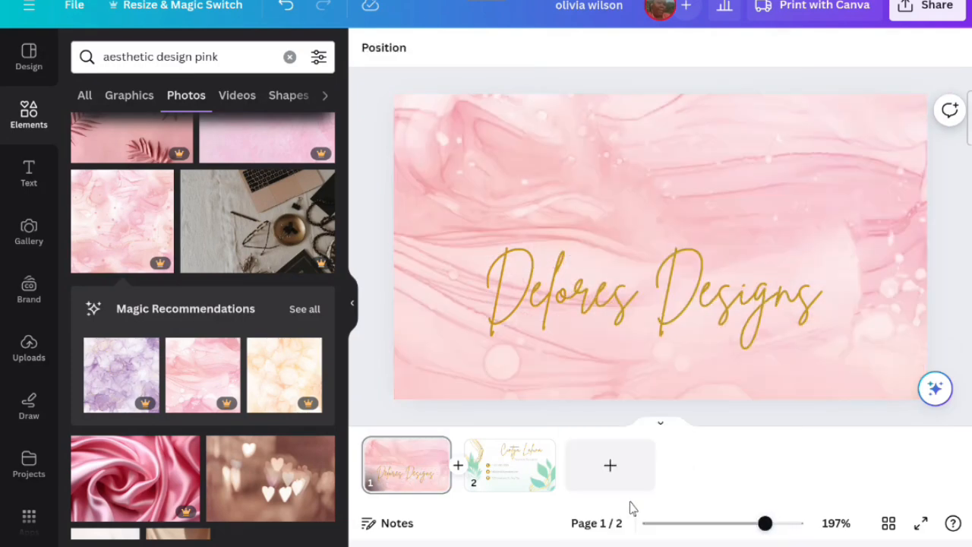
- Nudge the Delores Designs title slightly to reposition it on the card
left_click(693, 318)
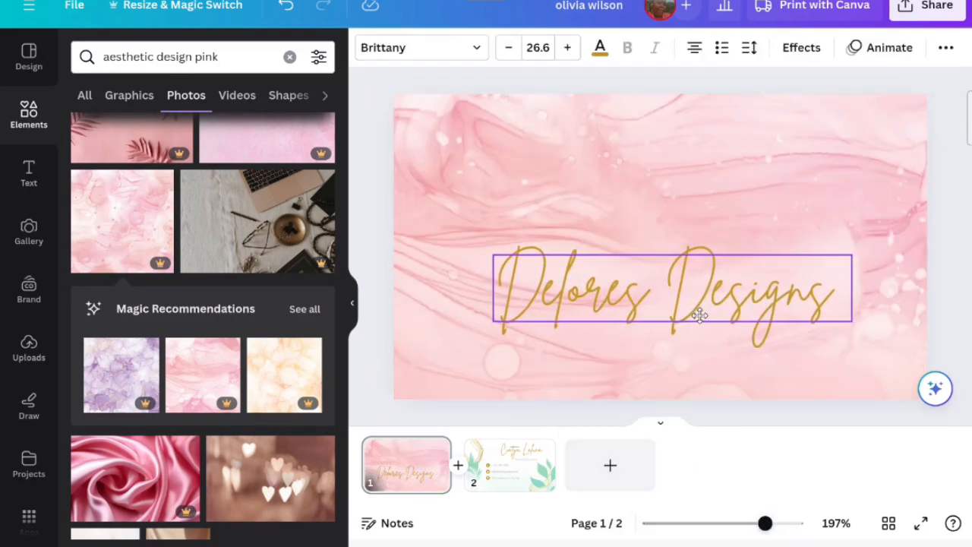
left_click(353, 304)
left_click_drag(434, 300, 447, 305)
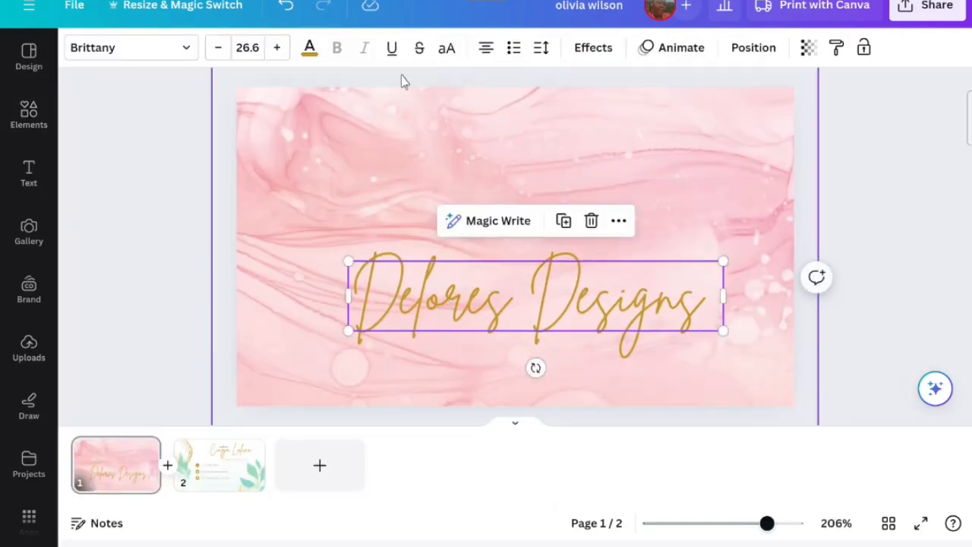
- Browse the Handwriting fonts for the title and try Canva Student Font, then Alex Brush
left_click(182, 53)
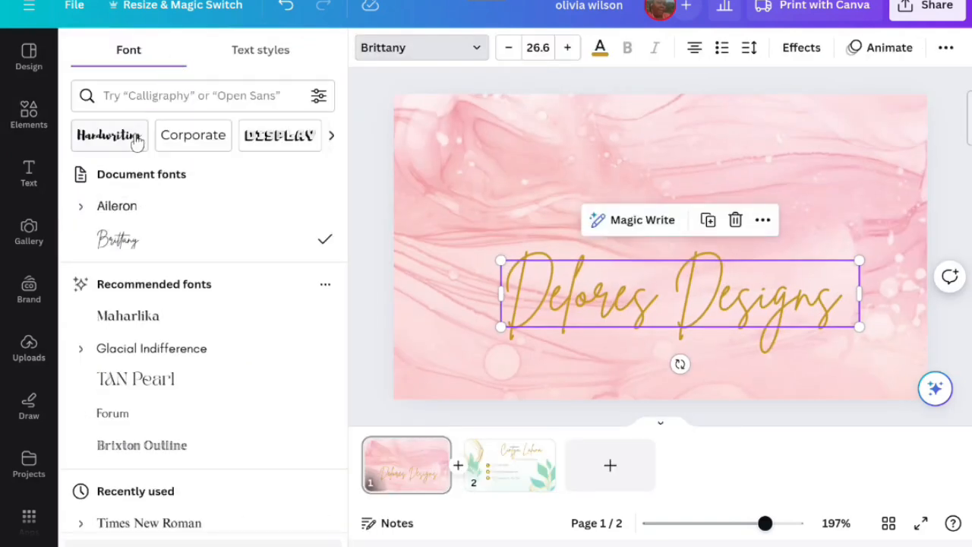
scroll(165, 194, "down", 1)
scroll(166, 195, "up", 1)
left_click(109, 135)
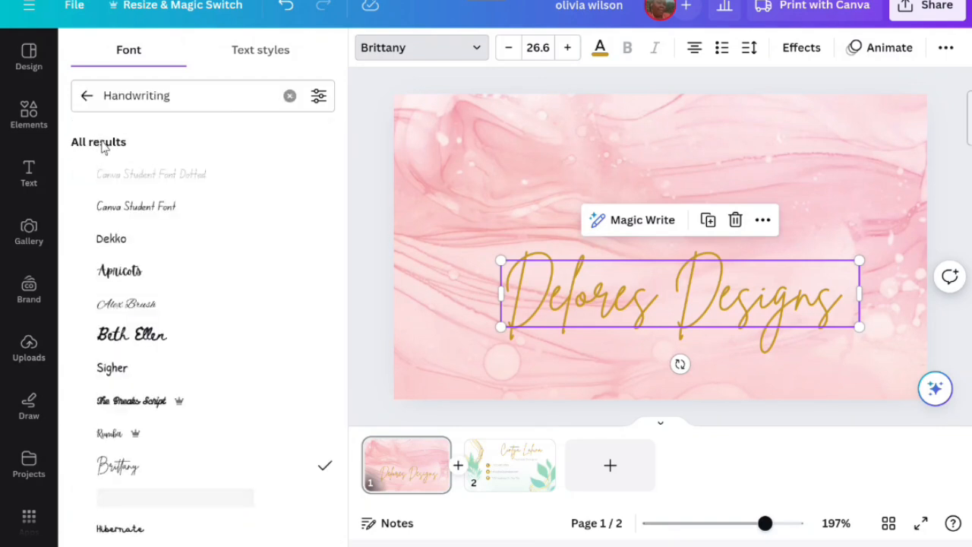
left_click(126, 204)
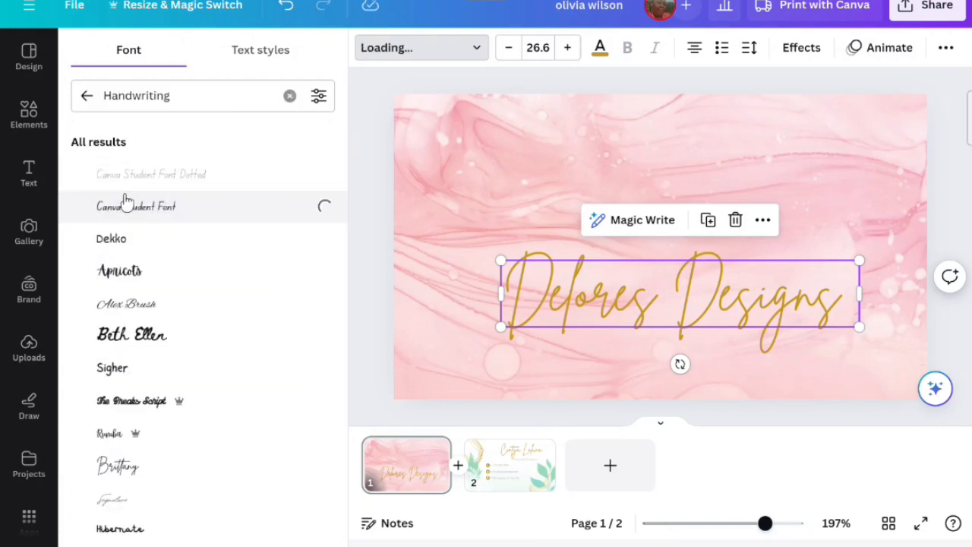
scroll(122, 272, "down", 1)
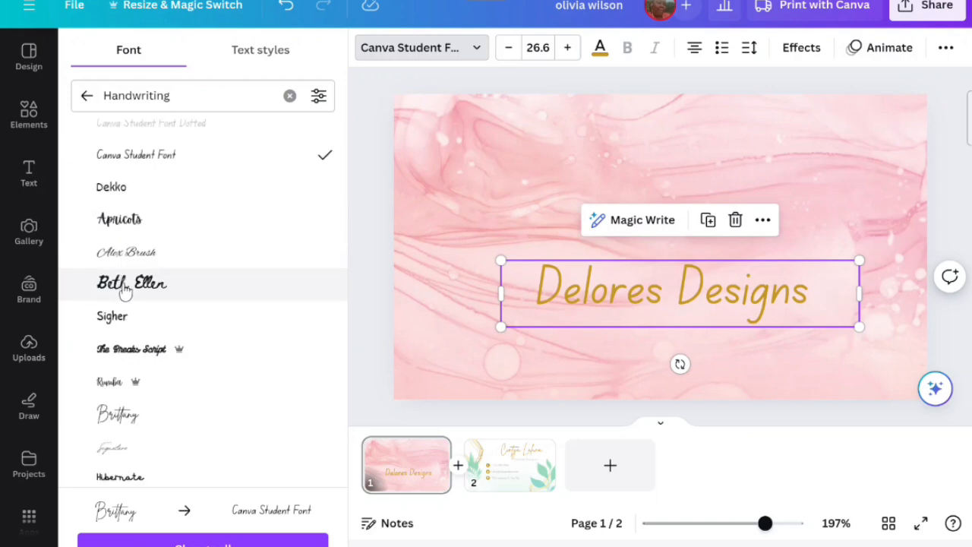
left_click(141, 261)
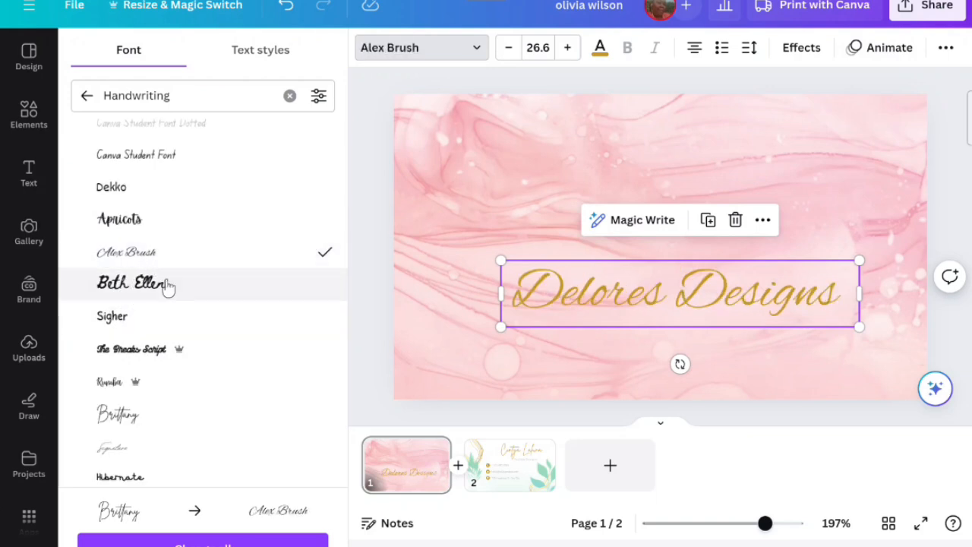
- Try the Holiday and Amsterdam Four fonts on the title
scroll(160, 301, "down", 3)
scroll(163, 301, "down", 1)
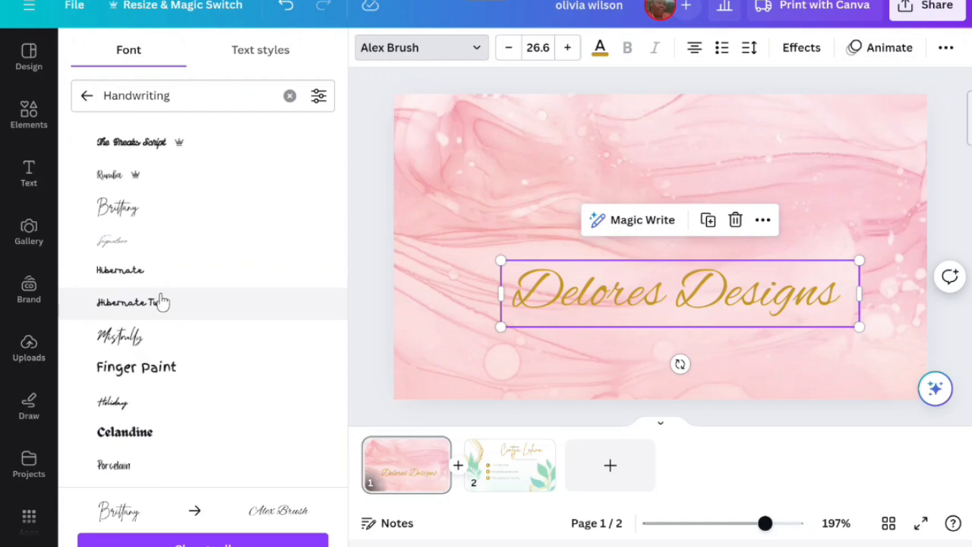
scroll(152, 414, "down", 1)
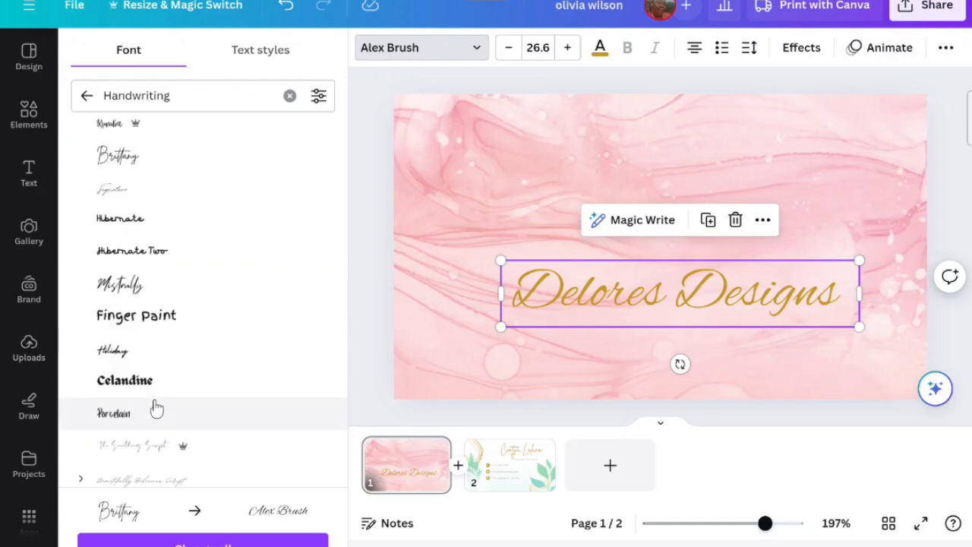
left_click(154, 354)
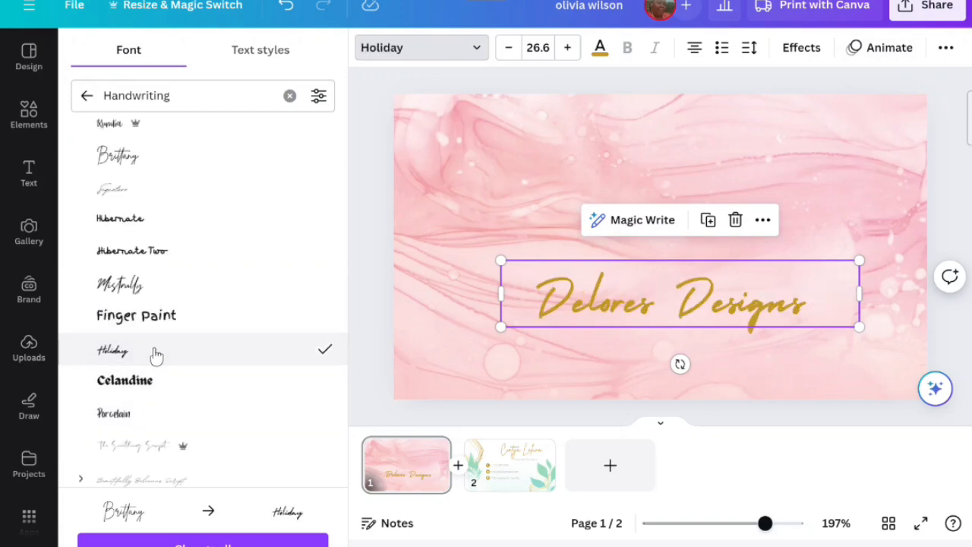
scroll(155, 355, "down", 4)
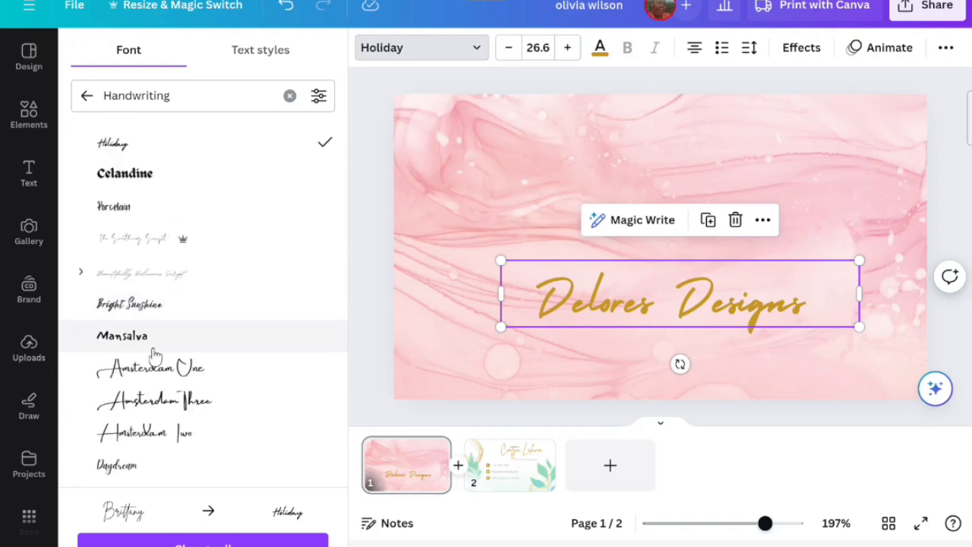
scroll(154, 356, "down", 2)
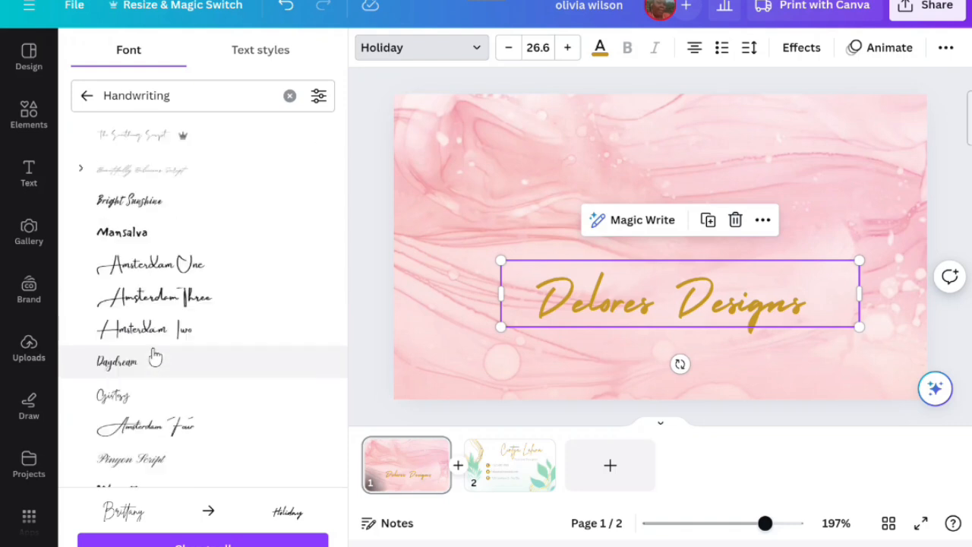
left_click(168, 424)
scroll(167, 414, "down", 3)
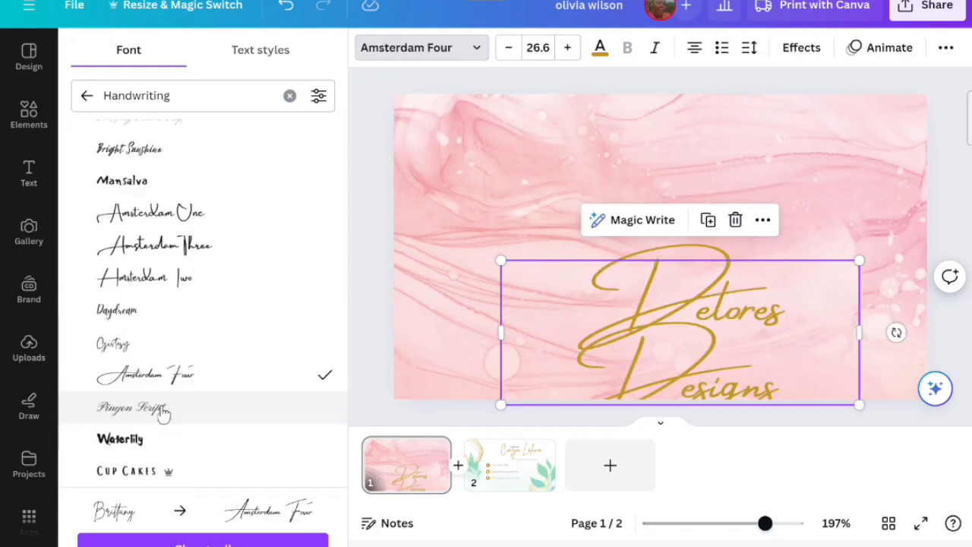
scroll(150, 404, "down", 2)
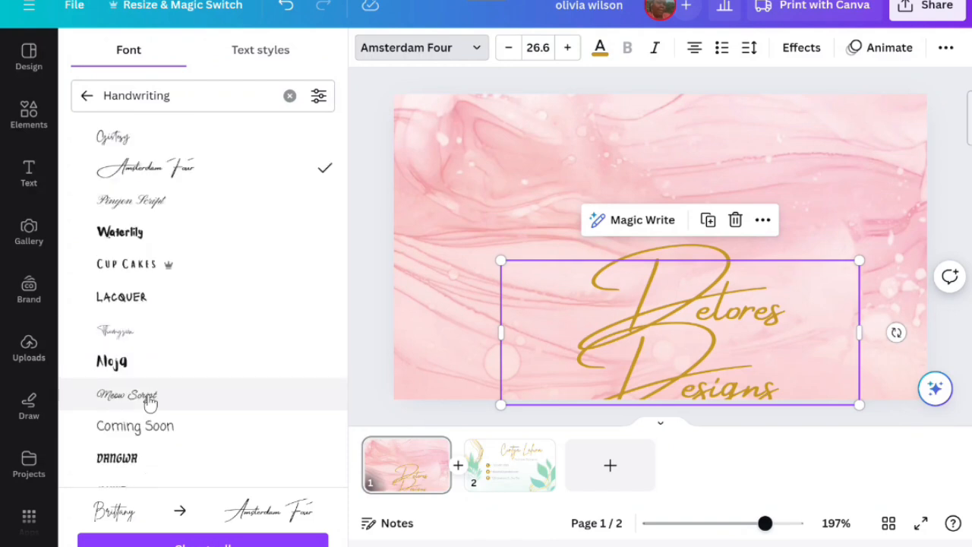
scroll(149, 402, "up", 10)
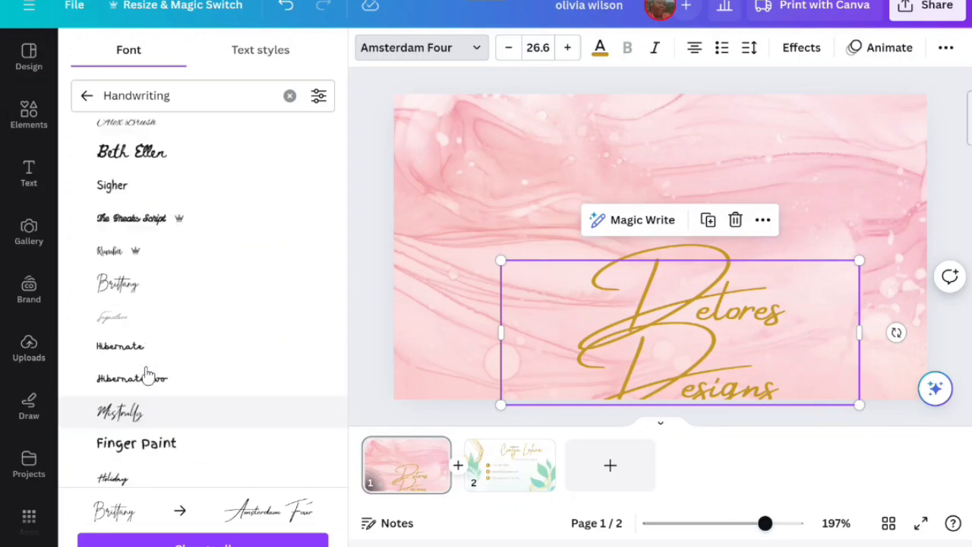
scroll(147, 374, "up", 3)
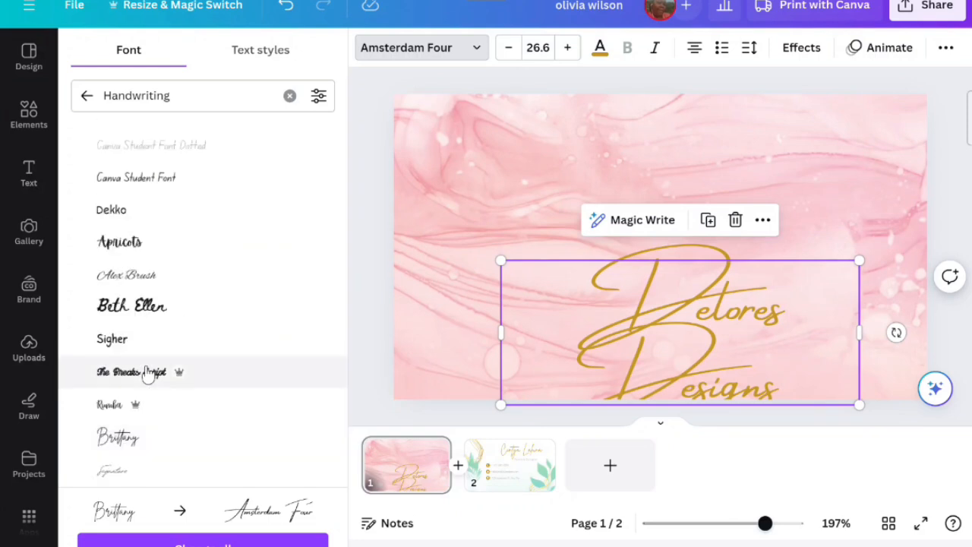
- Switch the title back to Alex Brush and enlarge it to about 35.6 size
left_click(151, 282)
left_click_drag(499, 323, 441, 340)
left_click_drag(503, 304, 484, 302)
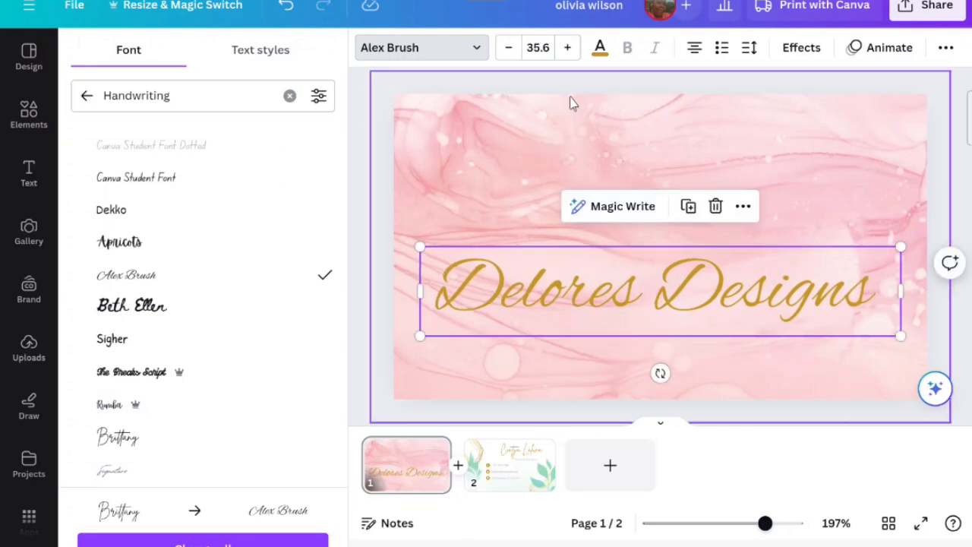
- Apply the Outline text effect to the Delores Designs title
left_click(799, 58)
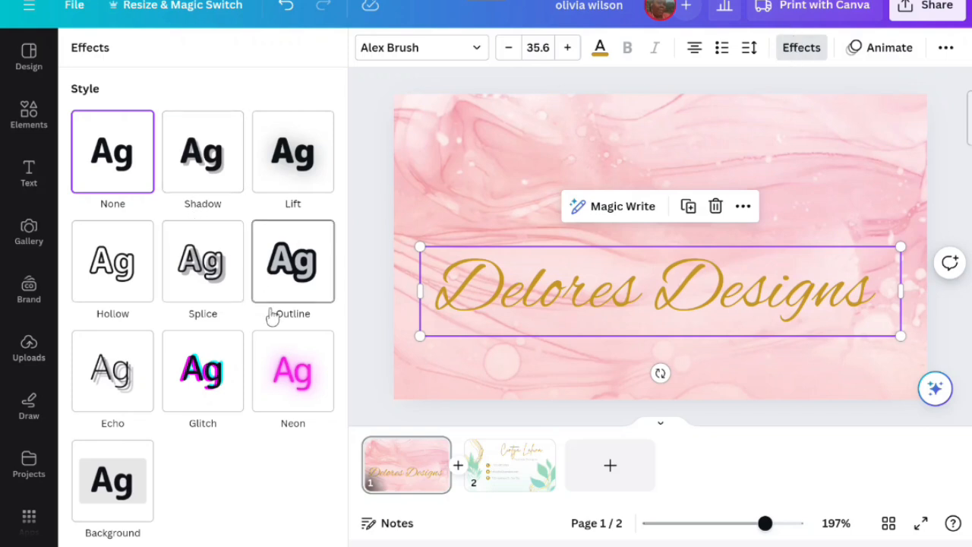
left_click(292, 287)
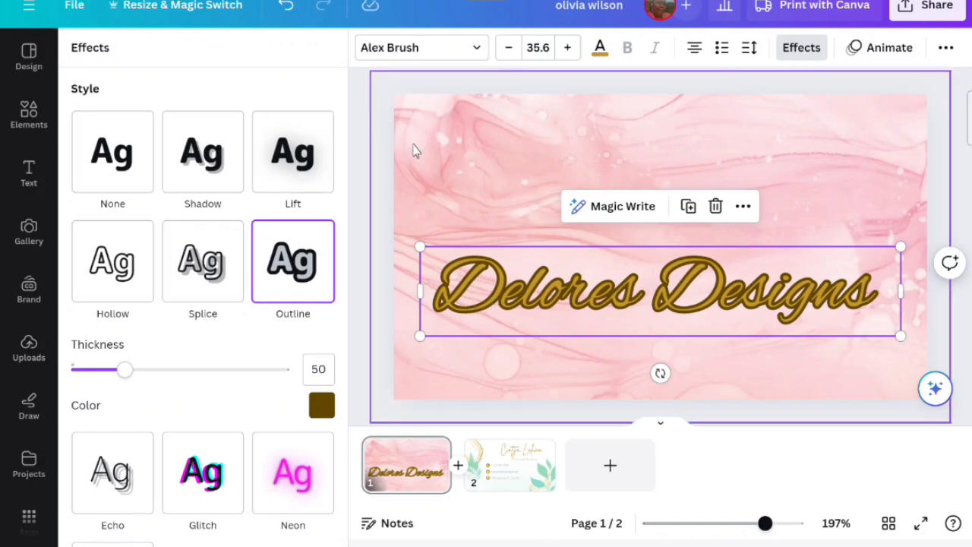
left_click(28, 343)
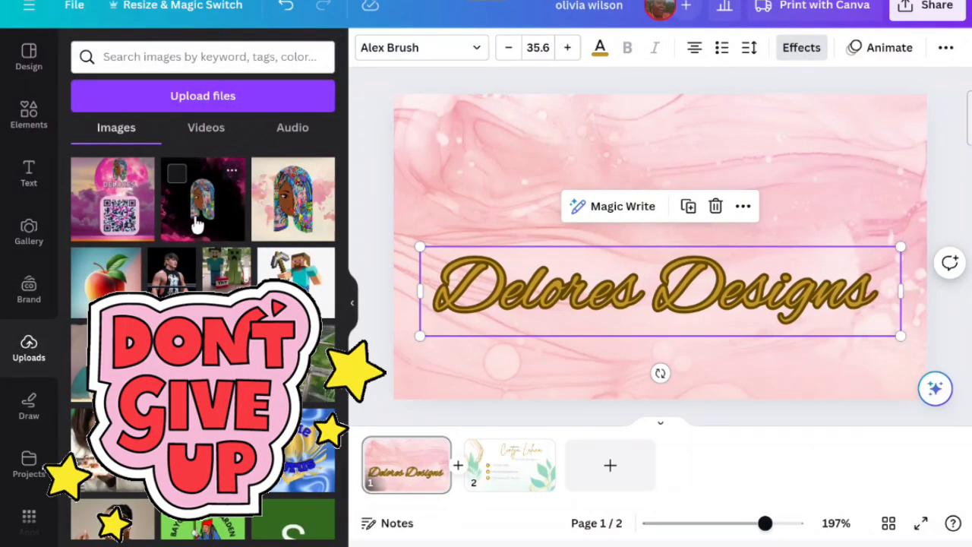
left_click(196, 220)
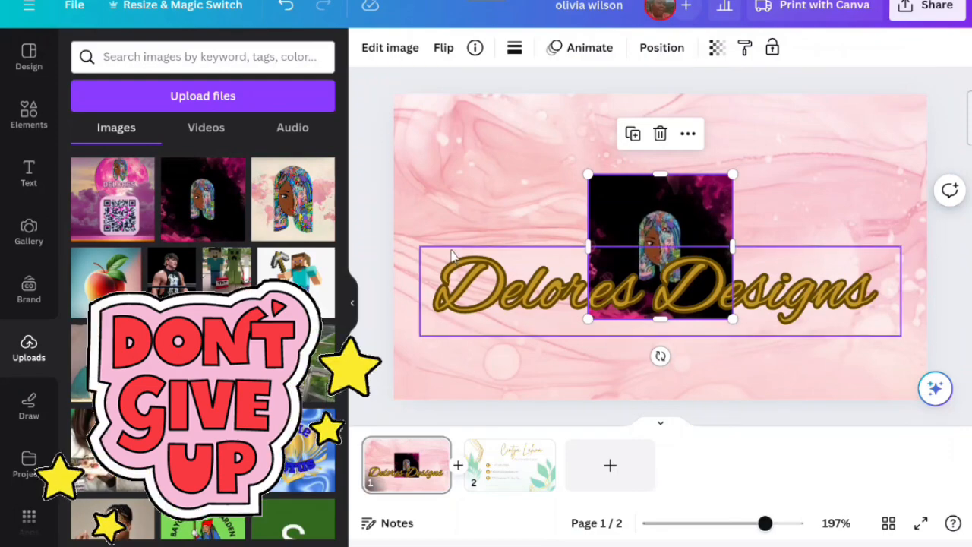
left_click_drag(651, 213, 644, 153)
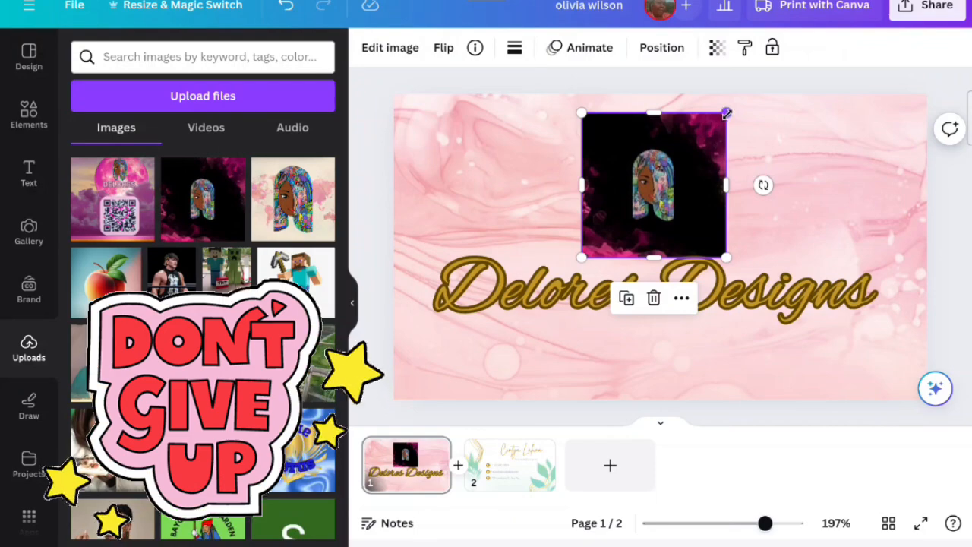
left_click_drag(727, 113, 755, 107)
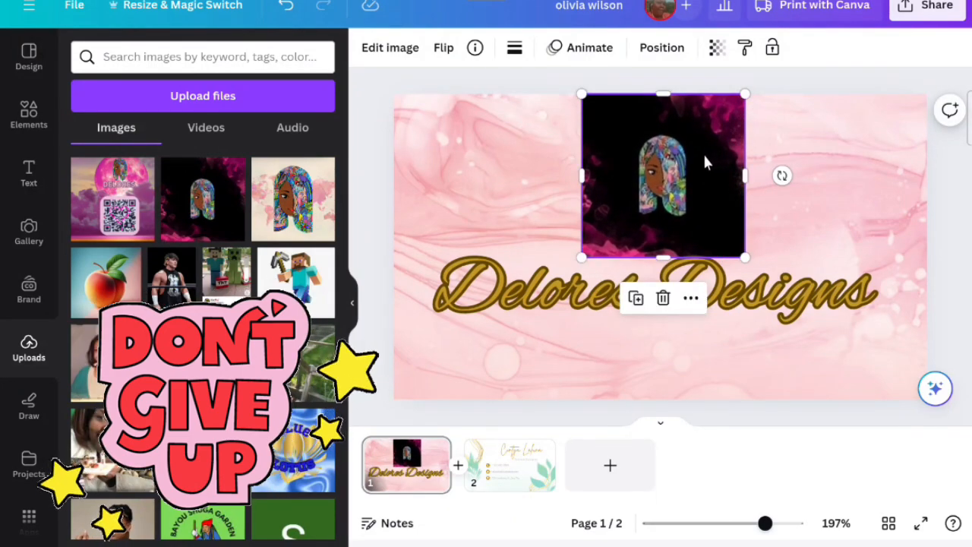
right_click(674, 175)
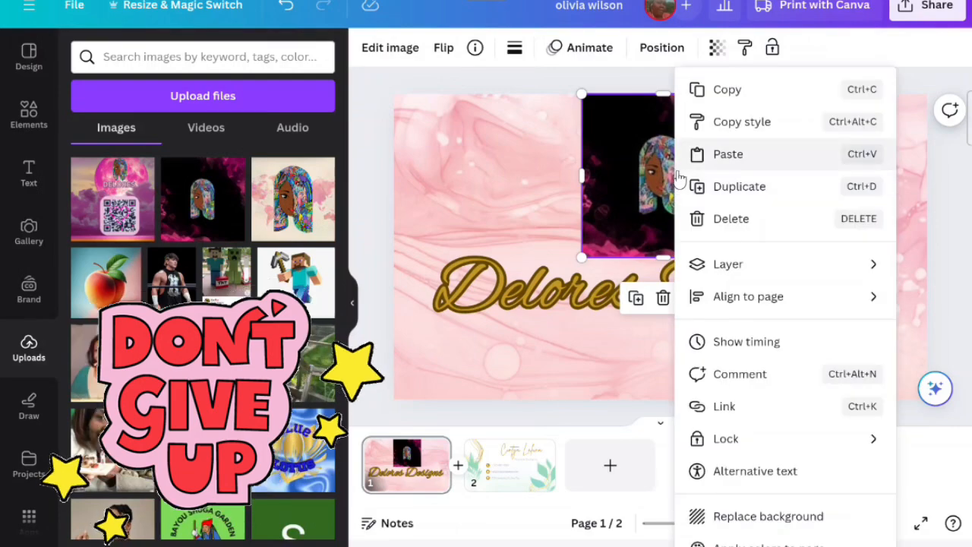
left_click(727, 226)
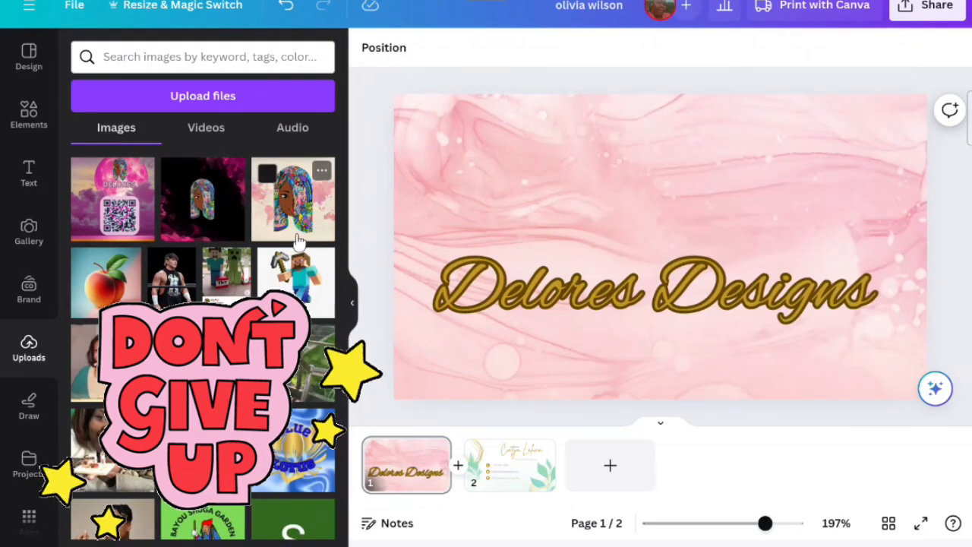
- Add the colourful portrait upload with the beige map background above the title and lower the title slightly
left_click(292, 199)
left_click_drag(651, 215, 650, 146)
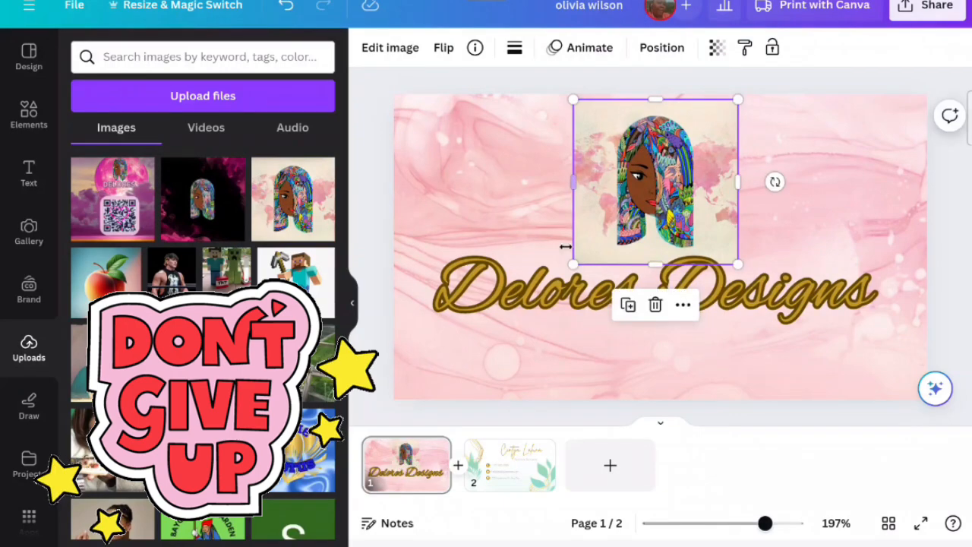
left_click_drag(536, 300, 527, 330)
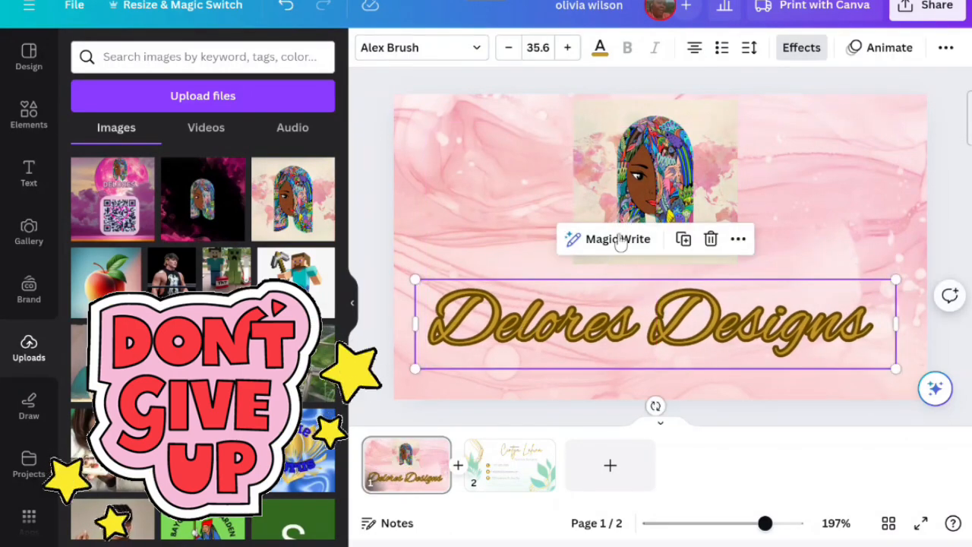
left_click_drag(609, 174, 604, 199)
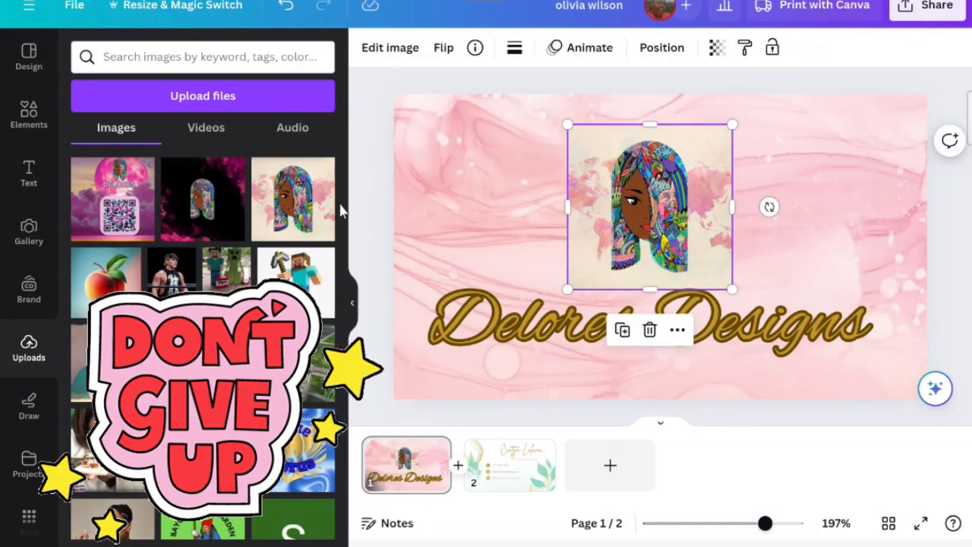
left_click(351, 302)
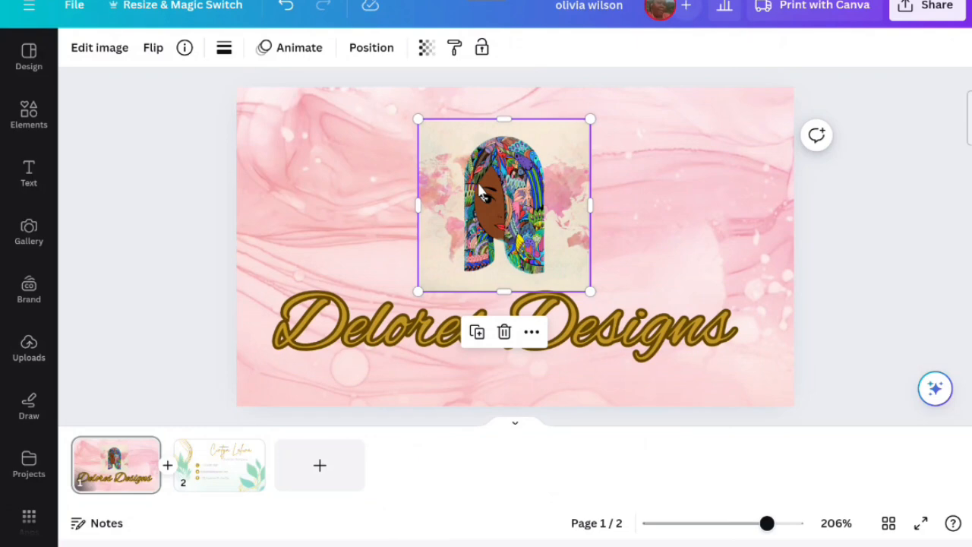
- Use Magic Grab to cut the portrait figure out of its background and delete the leftover background
left_click(97, 49)
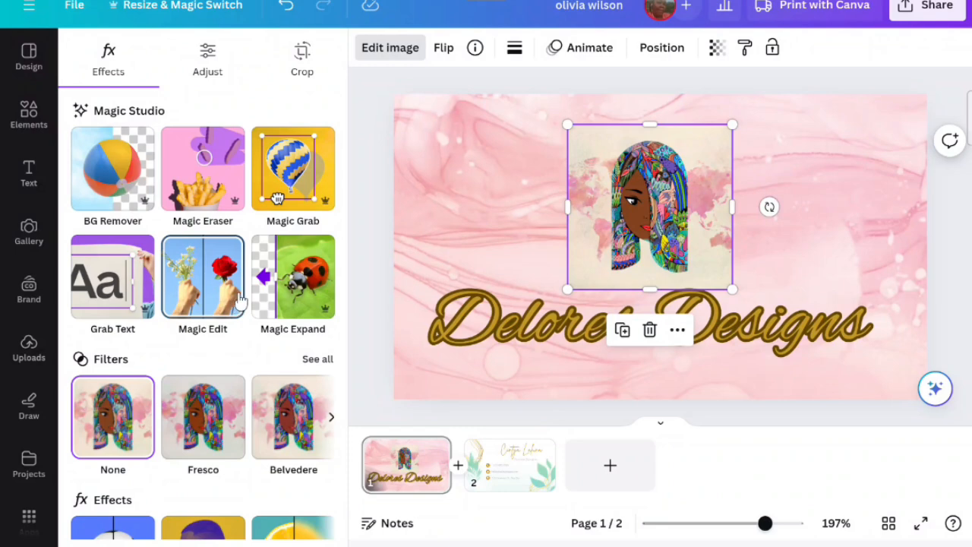
left_click(308, 199)
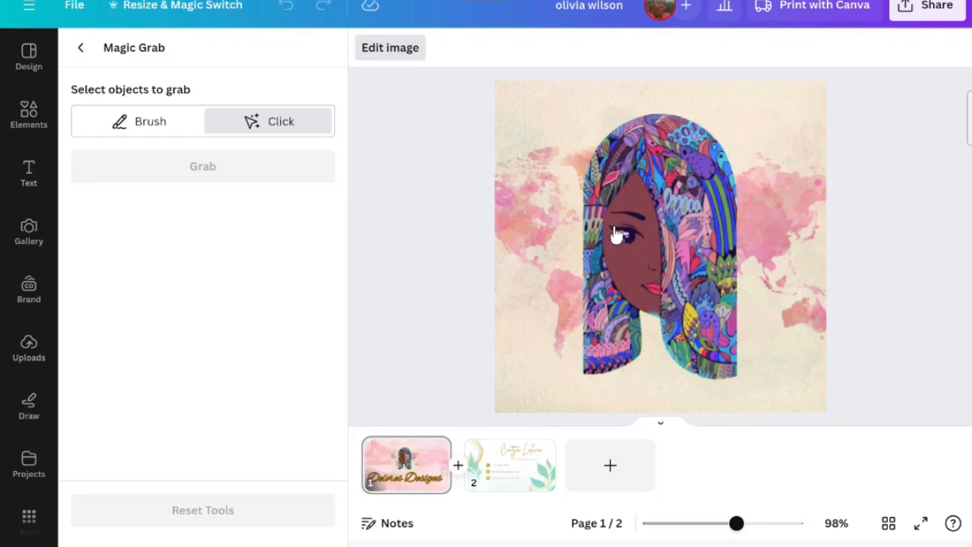
left_click(616, 232)
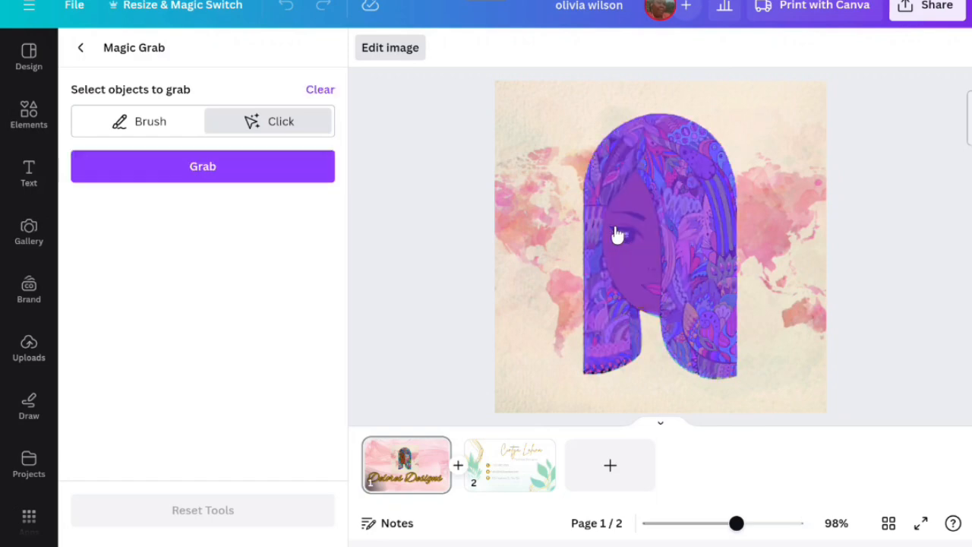
left_click(274, 188)
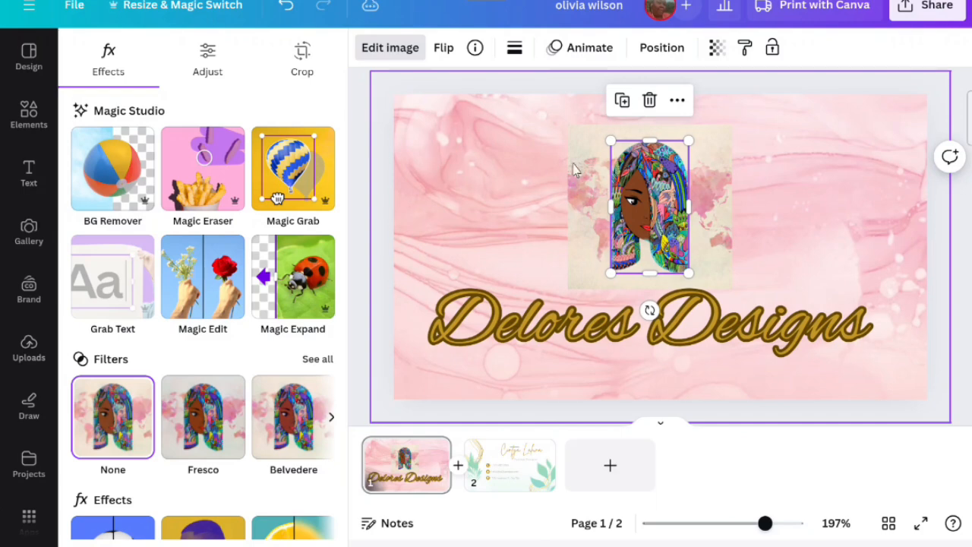
left_click_drag(649, 179, 482, 179)
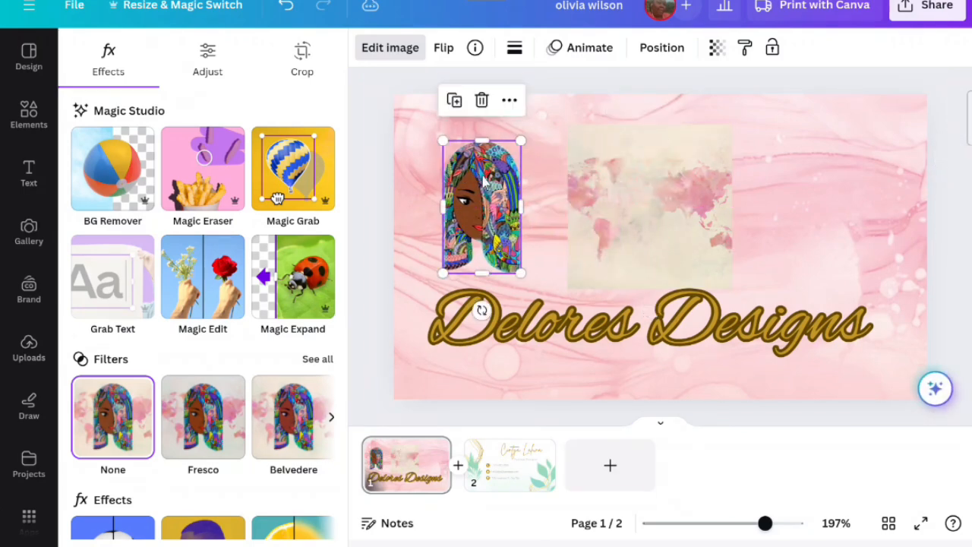
right_click(672, 177)
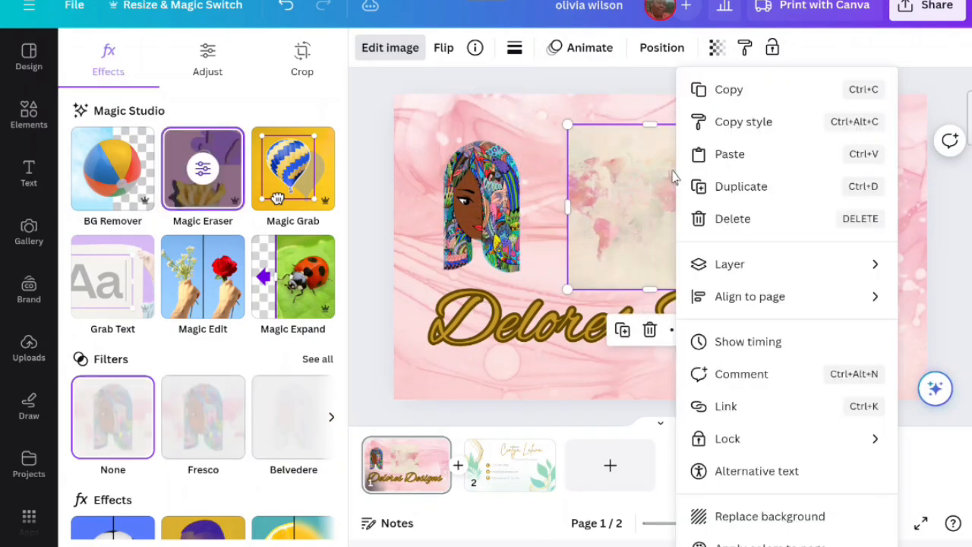
left_click(720, 218)
- Centre and enlarge the cut-out figure above the title, nudging the title slightly right
left_click_drag(330, 215, 509, 226)
left_click_drag(551, 149, 605, 98)
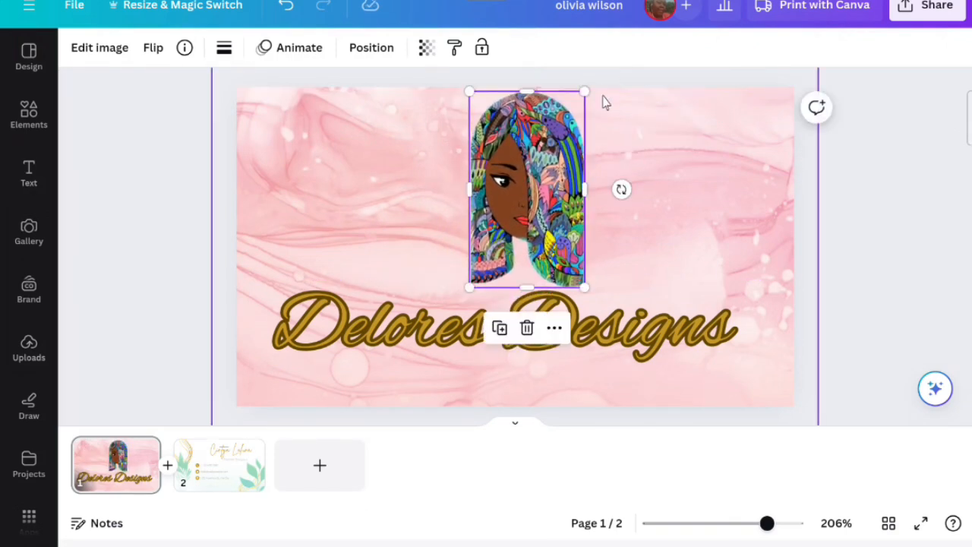
left_click_drag(689, 315, 700, 314)
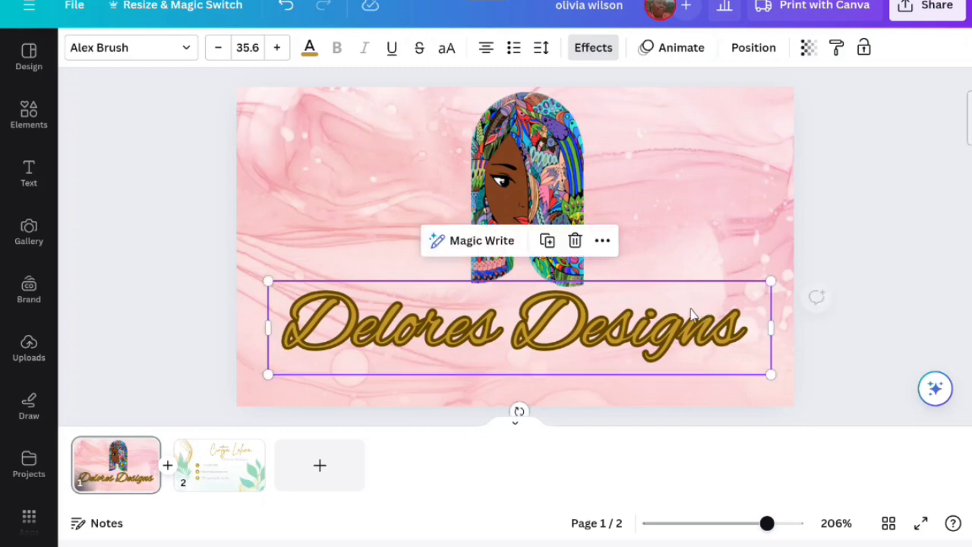
- Open page 2 and delete the green leaf decoration on the card's right side
left_click(174, 306)
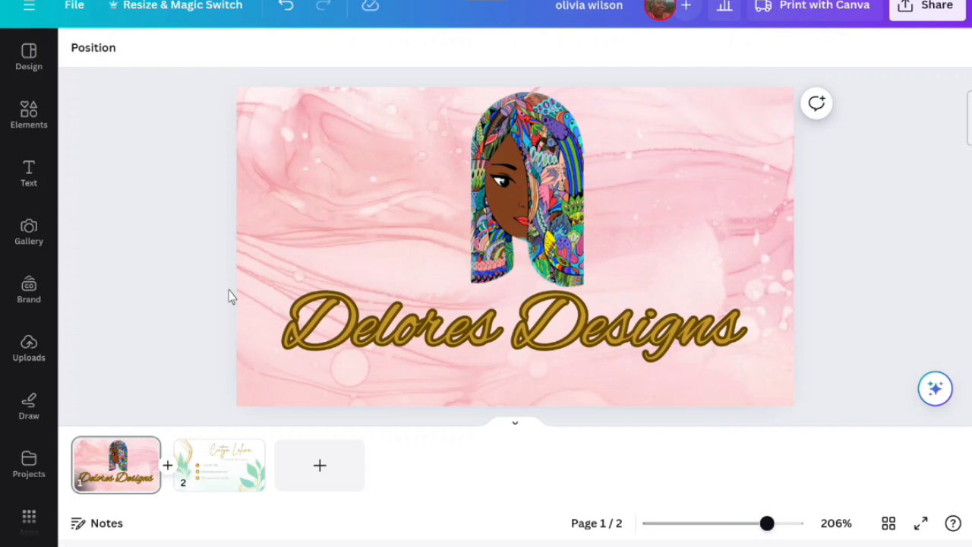
left_click(245, 451)
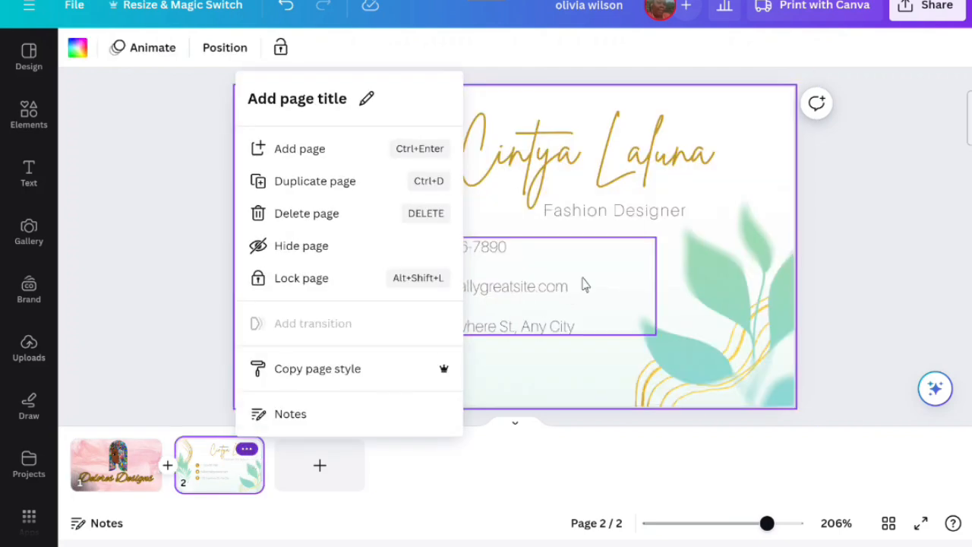
left_click(571, 375)
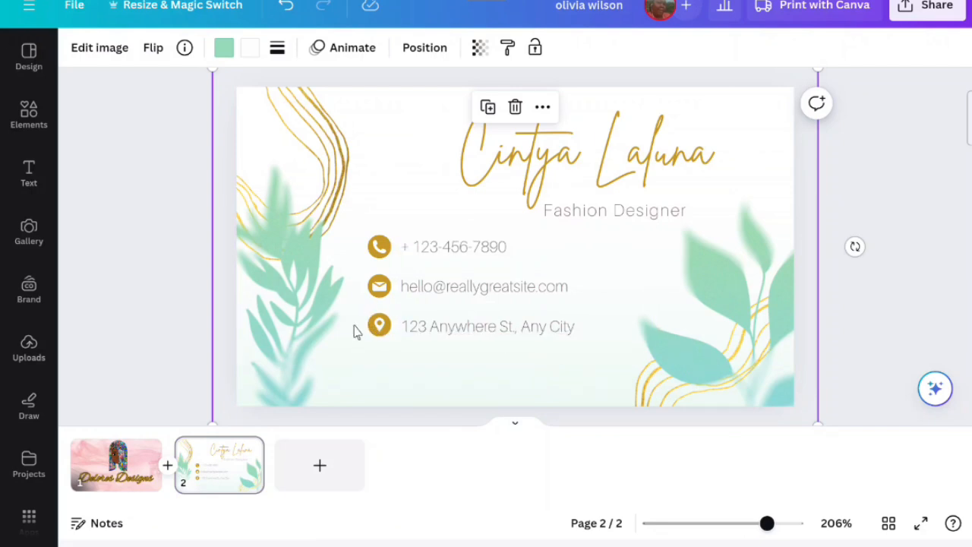
mouse_move(369, 328)
left_mouse_down()
mouse_move(379, 325)
mouse_move(354, 329)
left_mouse_up()
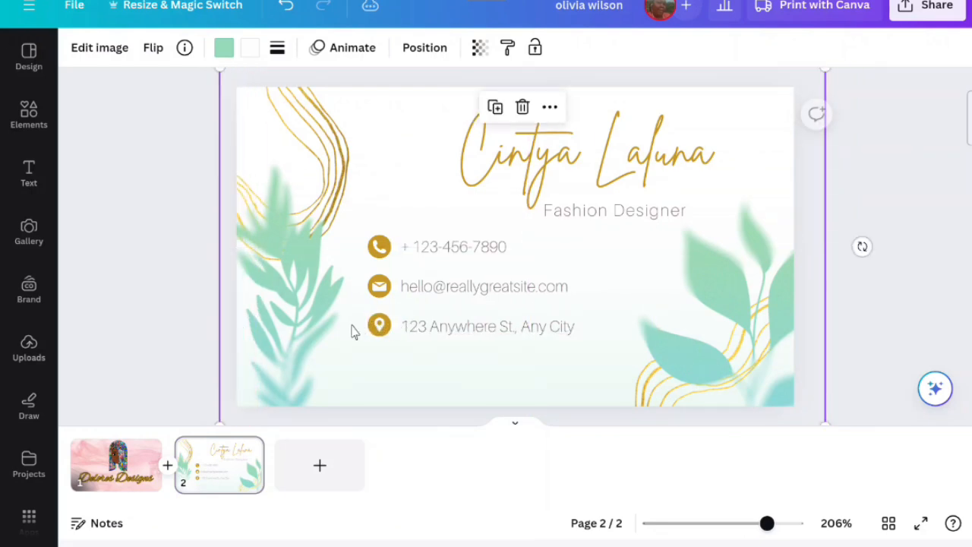
left_click(522, 107)
- Delete the green leaf decoration on the left side of the card
left_click_drag(363, 324, 555, 341)
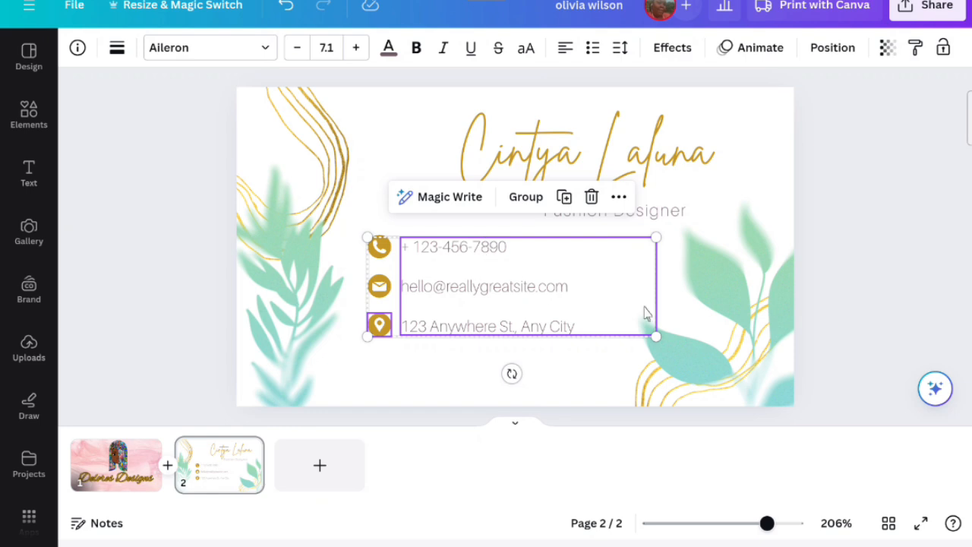
left_click(708, 317)
left_click(726, 156)
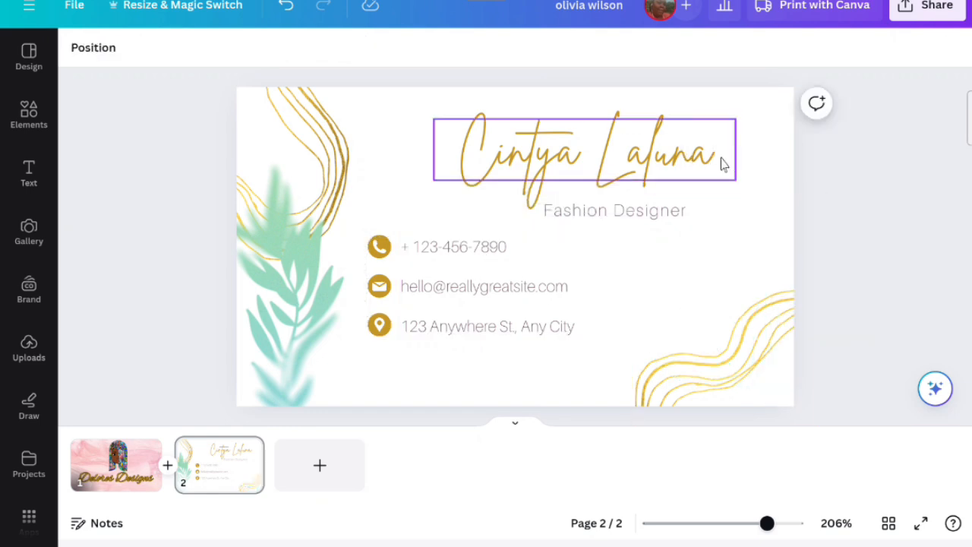
left_click(280, 241)
left_click(283, 147)
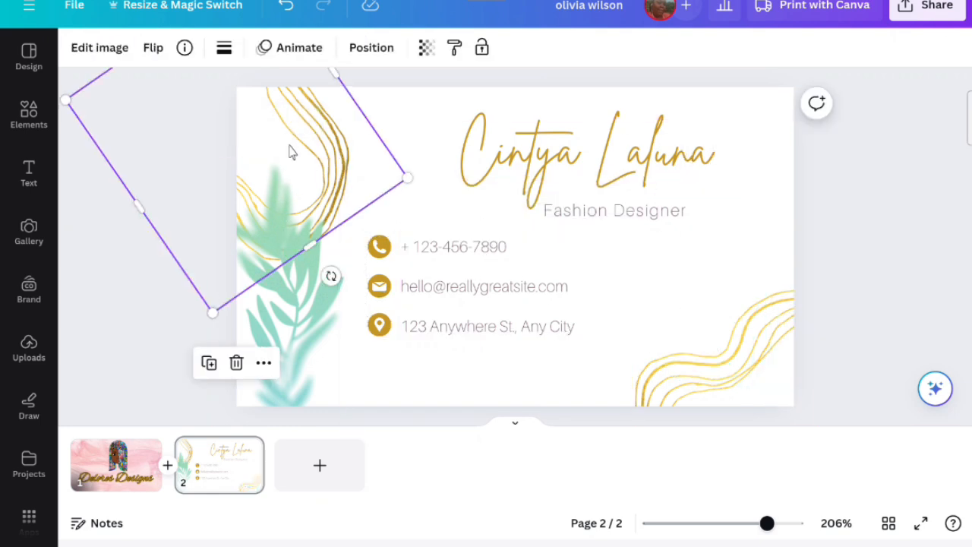
left_click(267, 259)
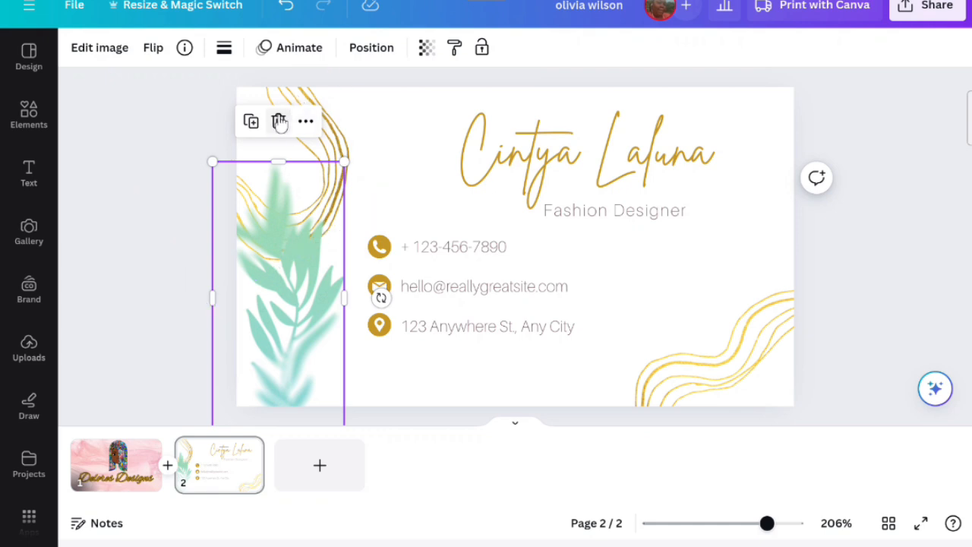
left_click(278, 119)
- Delete the gold line decorations in the top-left and bottom-right corners of the card
left_click(297, 149)
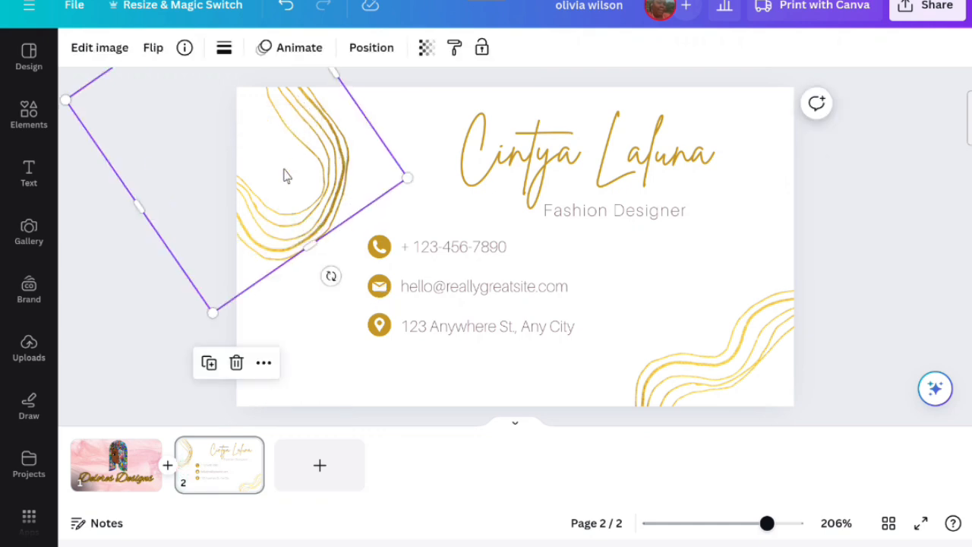
left_click(237, 362)
left_click(748, 358)
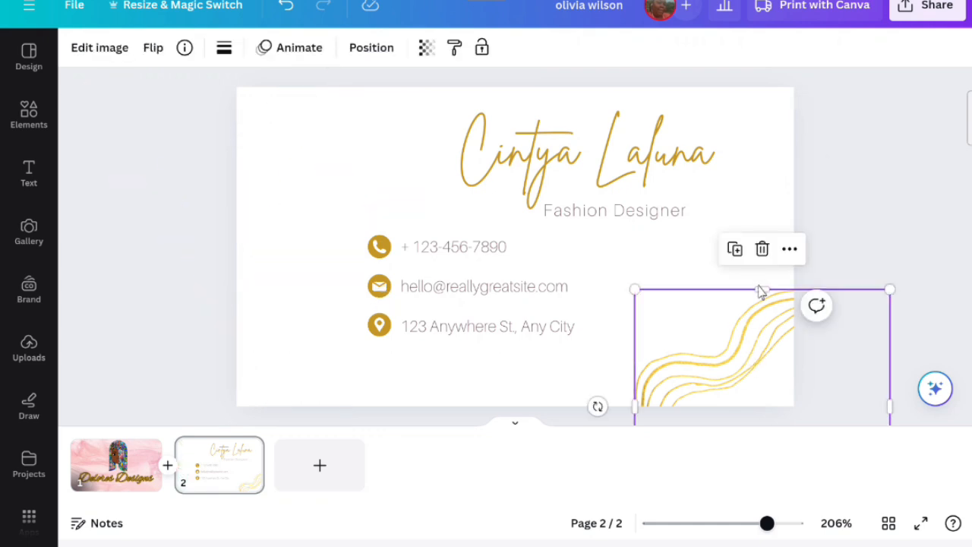
left_click(760, 261)
left_click(755, 314)
left_click(762, 250)
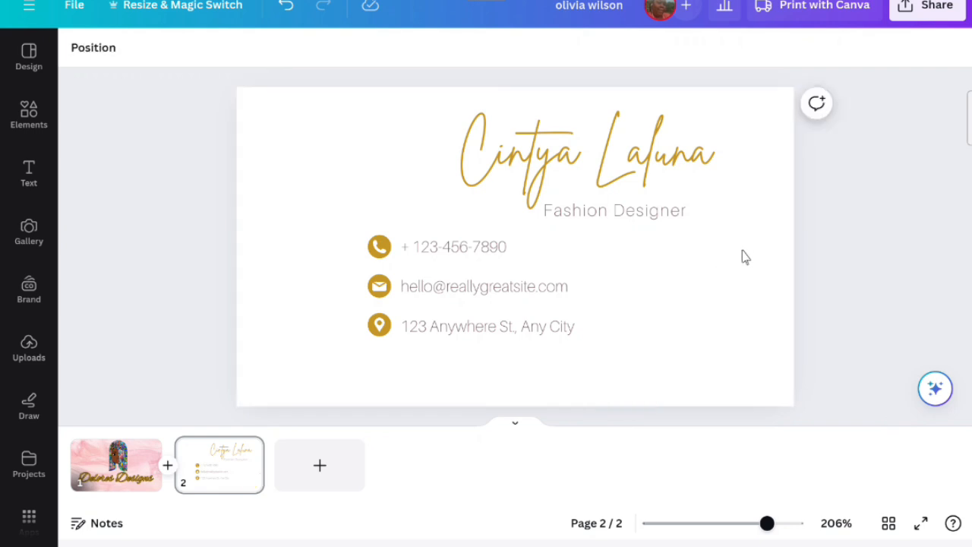
- Replace the name heading text with "Delores"
left_click(590, 154)
double_click(590, 154)
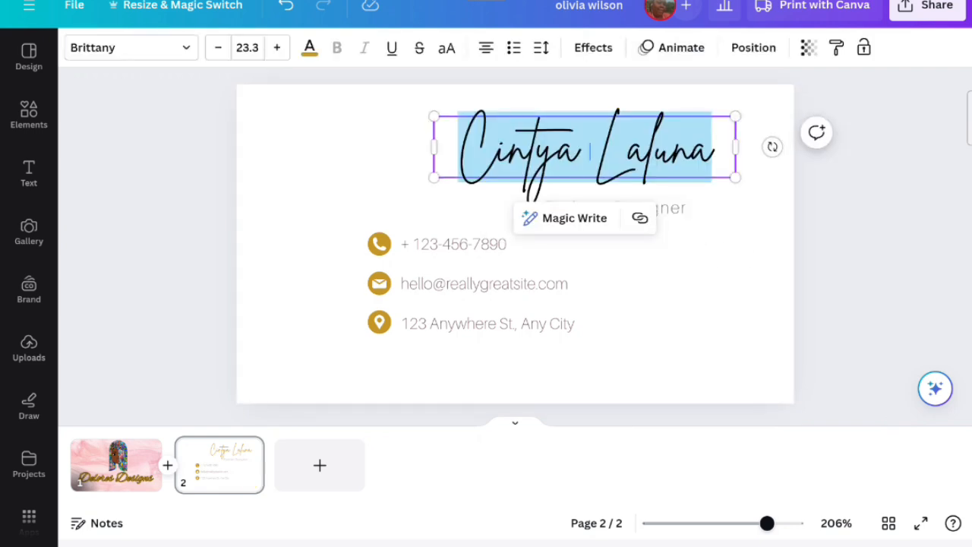
type("D")
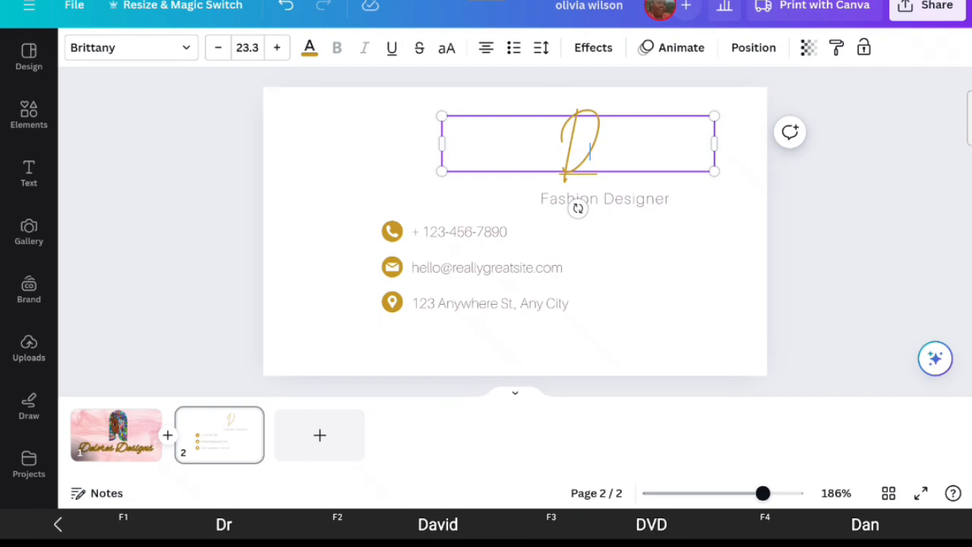
type("elores")
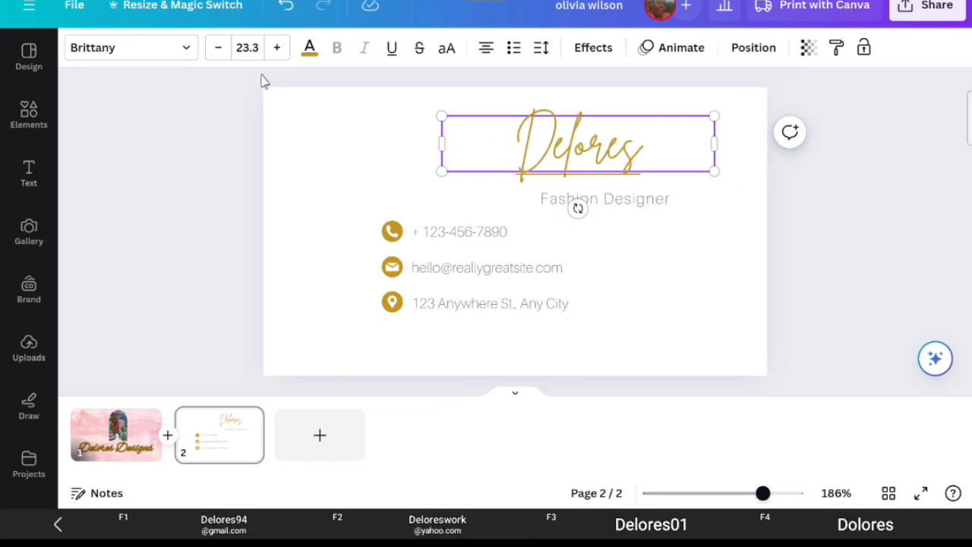
- Change the Delores heading font to Alex Brush and enlarge it to size 32.3
left_click(178, 51)
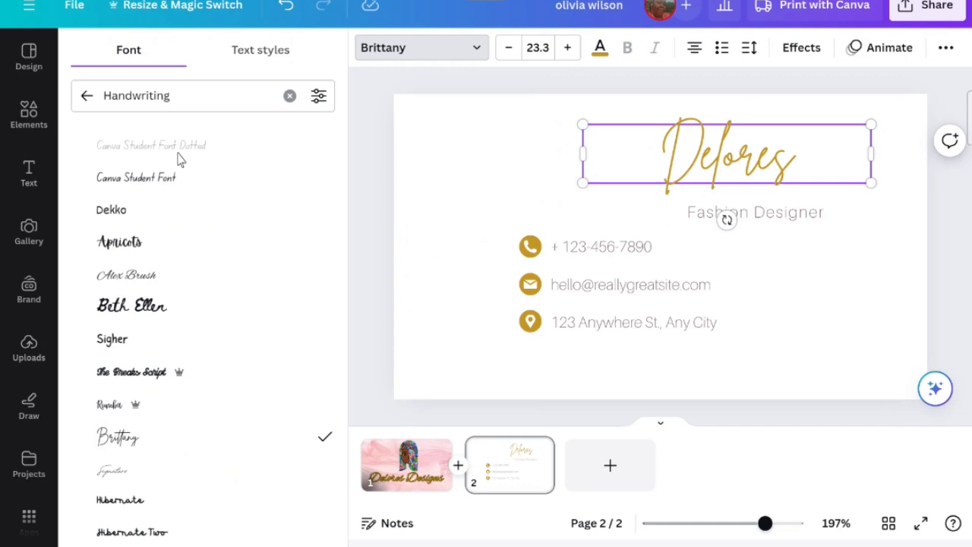
left_click(145, 274)
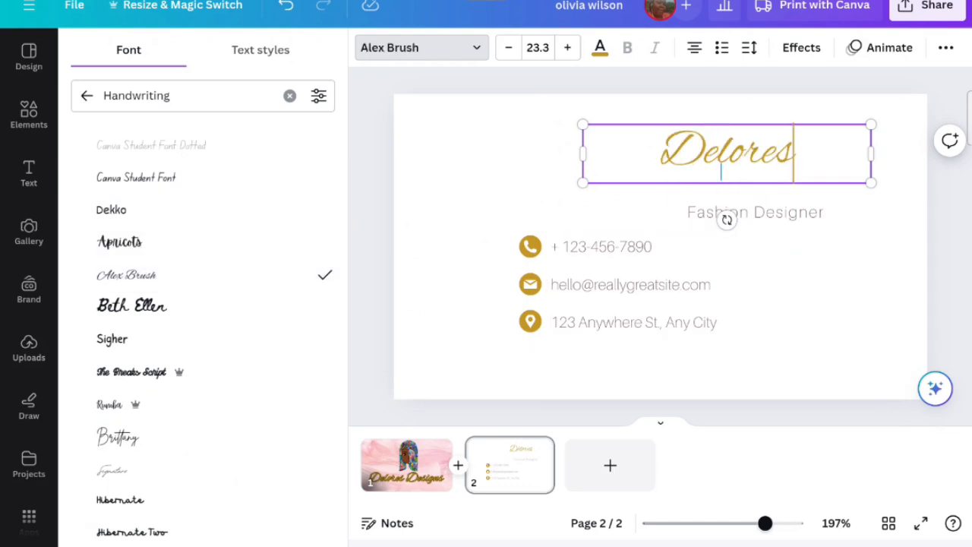
left_click_drag(902, 99, 920, 82)
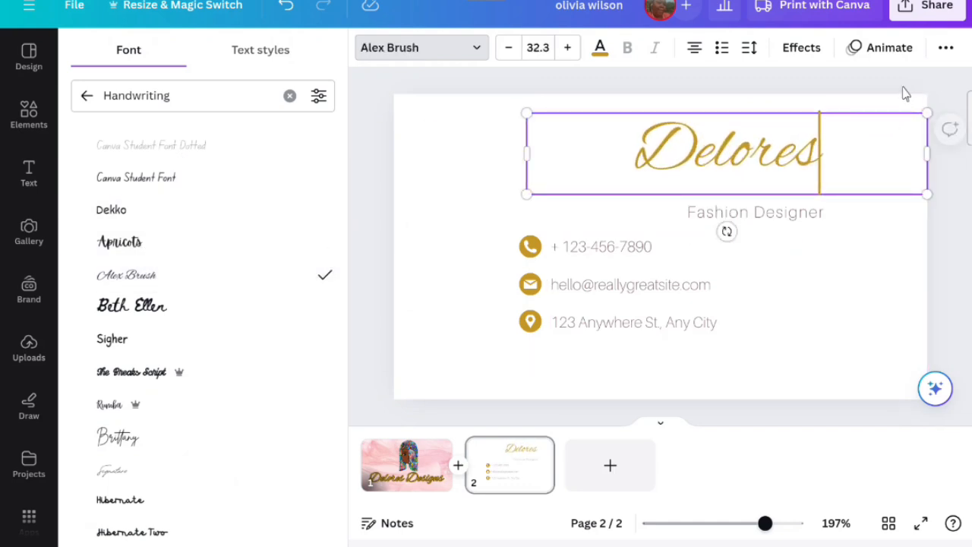
left_click(859, 256)
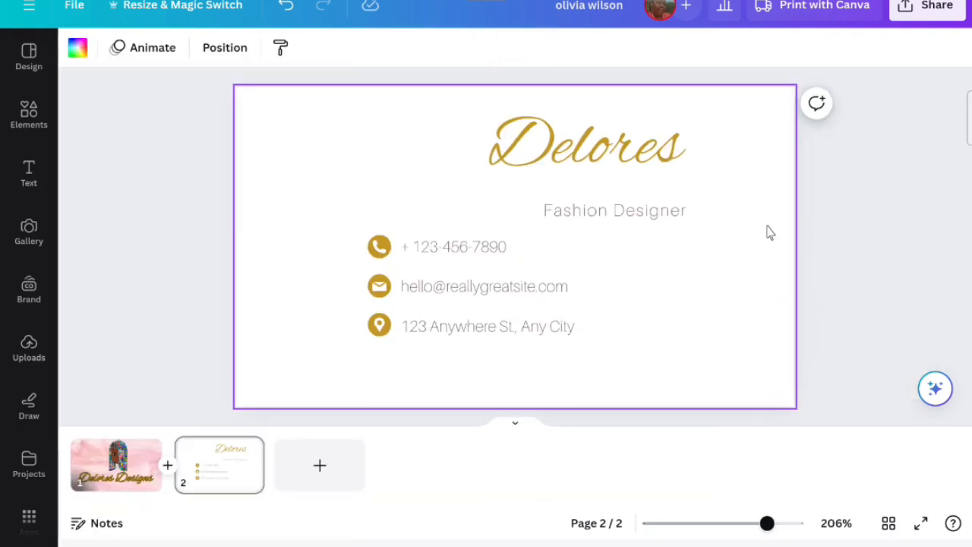
- Replace the subtitle text with "Graphic Designer and Social Media Manger"
left_click(630, 220)
left_click(627, 216)
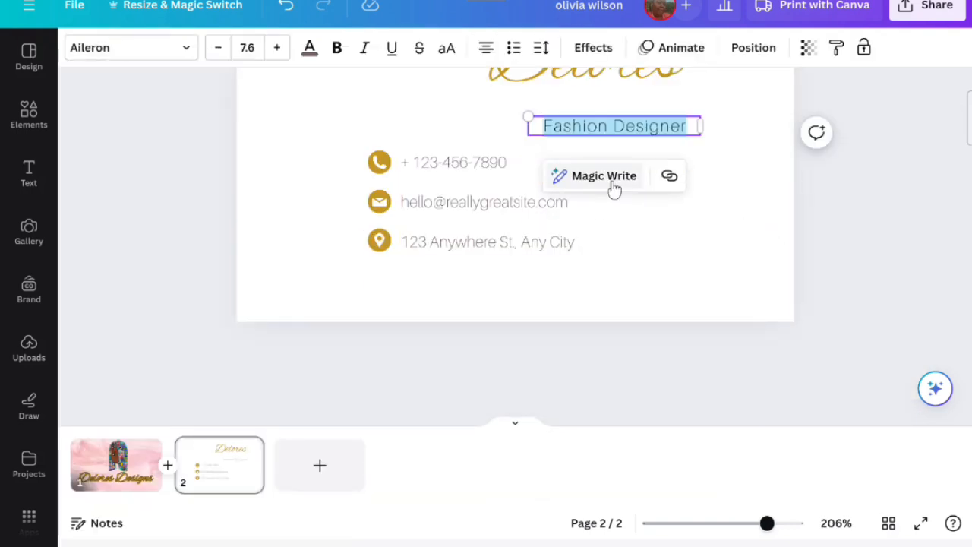
type("G")
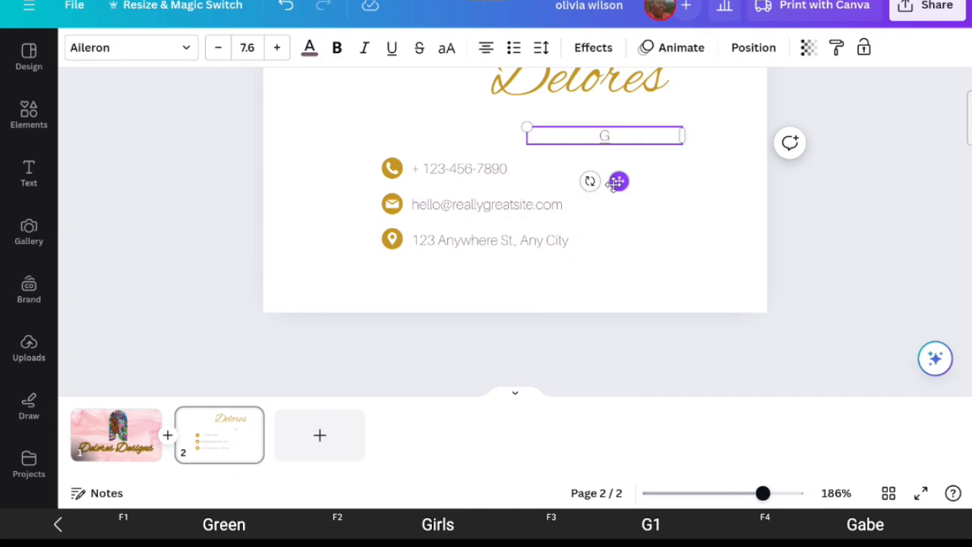
type("raph")
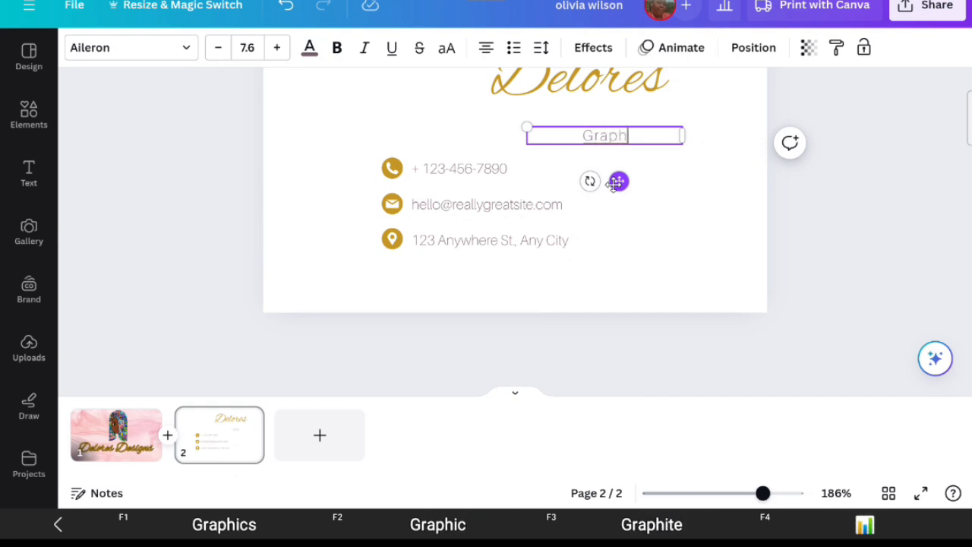
left_click(437, 524)
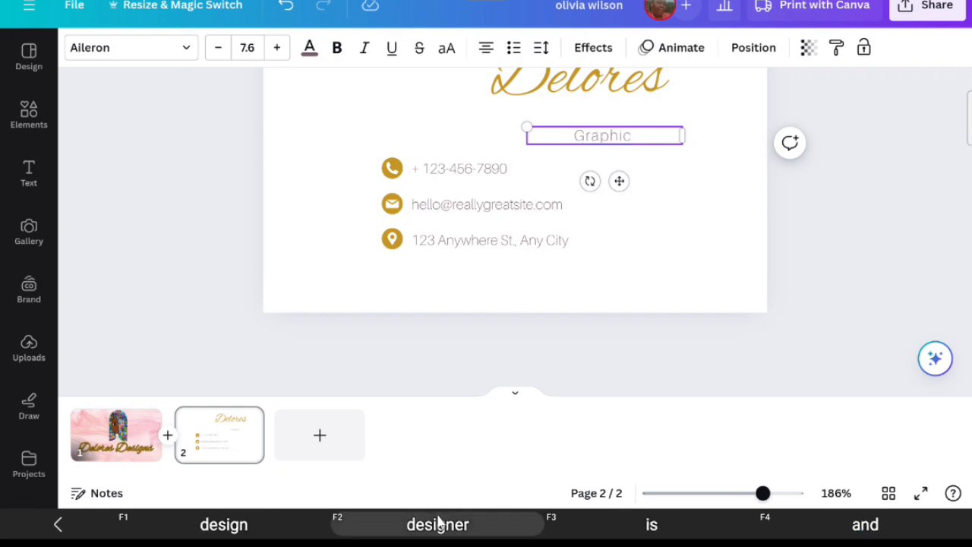
type("Desig")
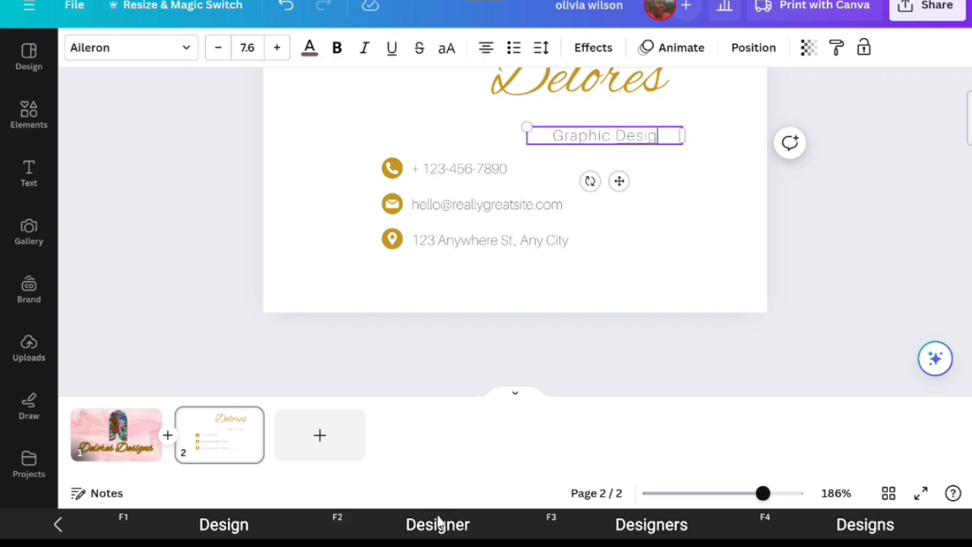
left_click(437, 524)
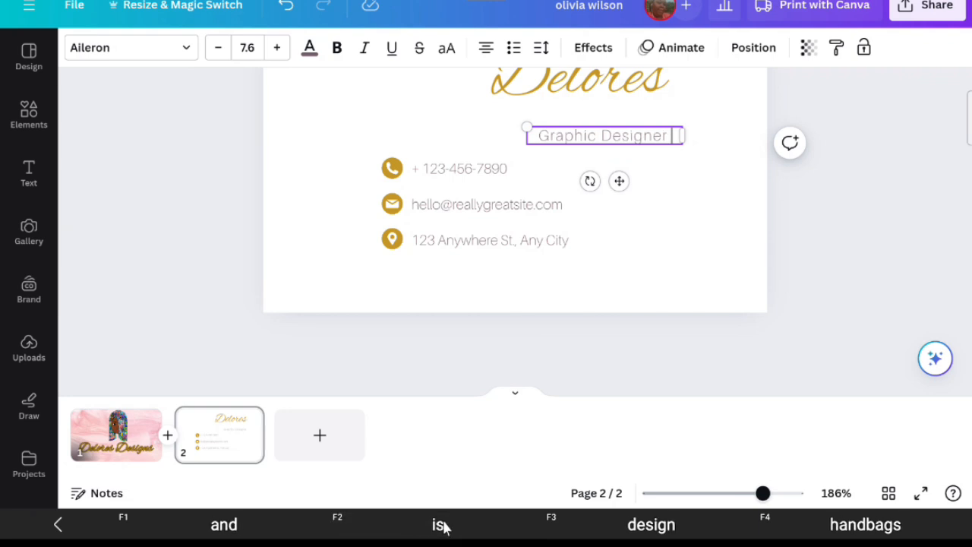
type("and")
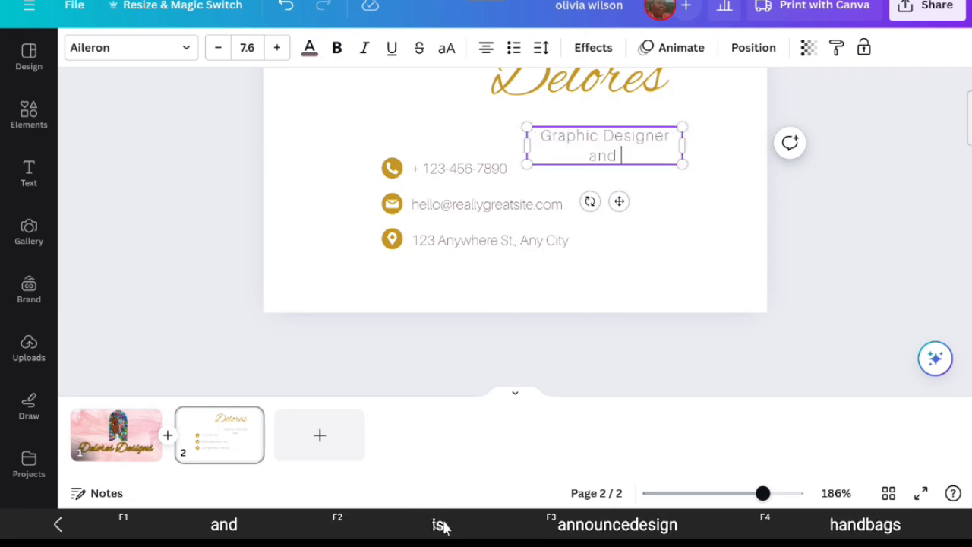
type(" Soci")
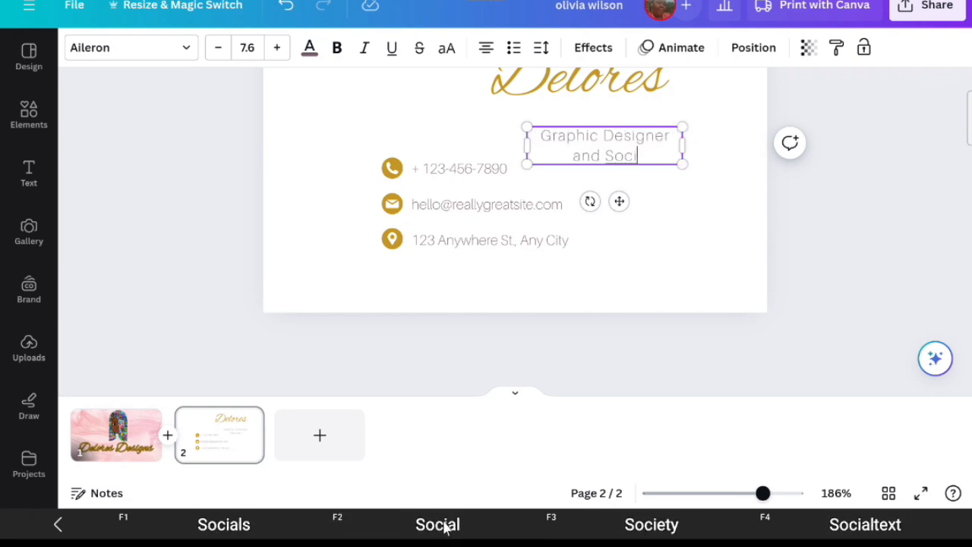
type("al M")
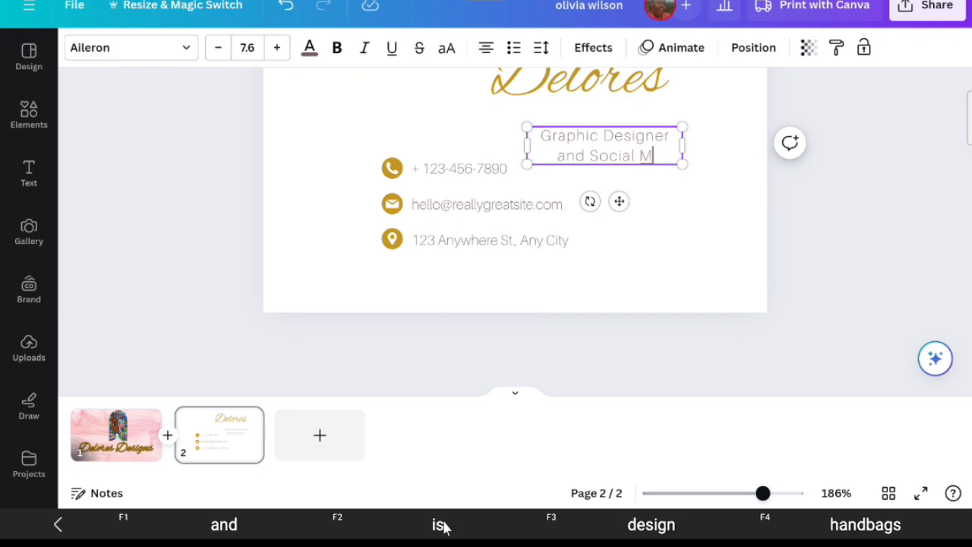
type("edi")
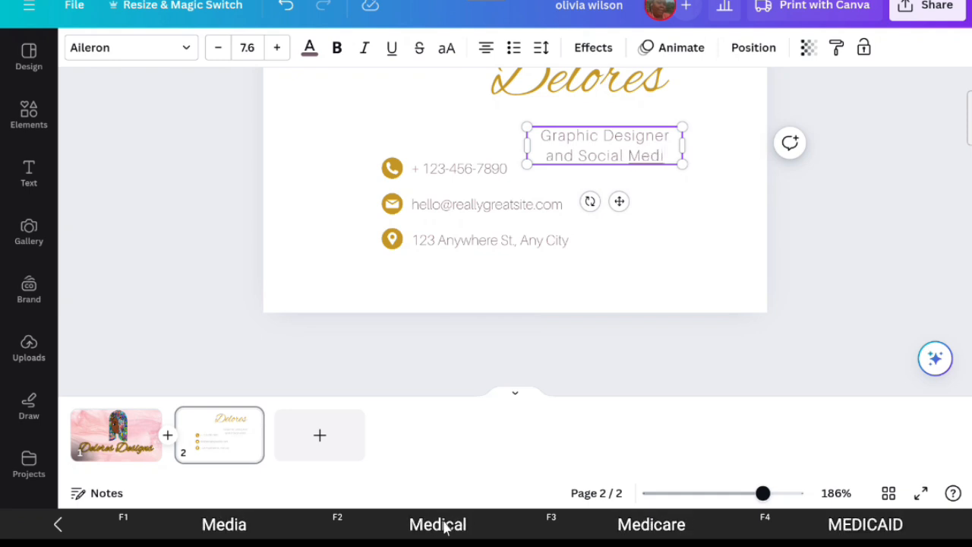
type("a Man")
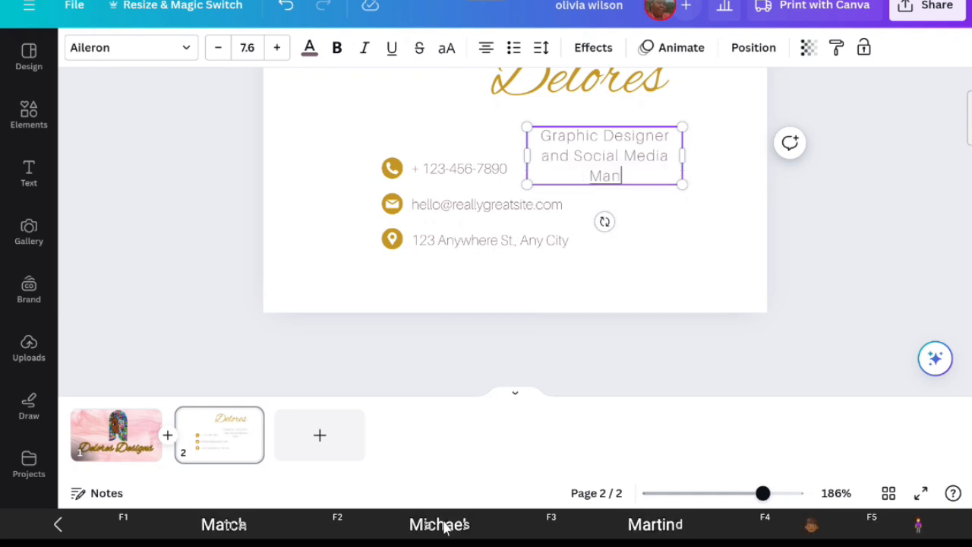
type("ger")
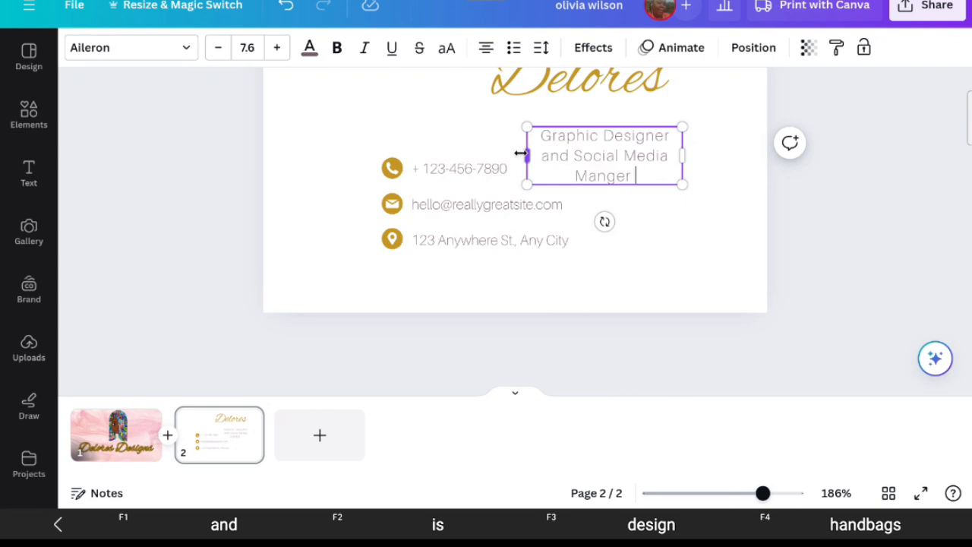
- Widen the subtitle box so it fits on one line and move it up under the name
left_click_drag(520, 153, 425, 150)
left_click(678, 186)
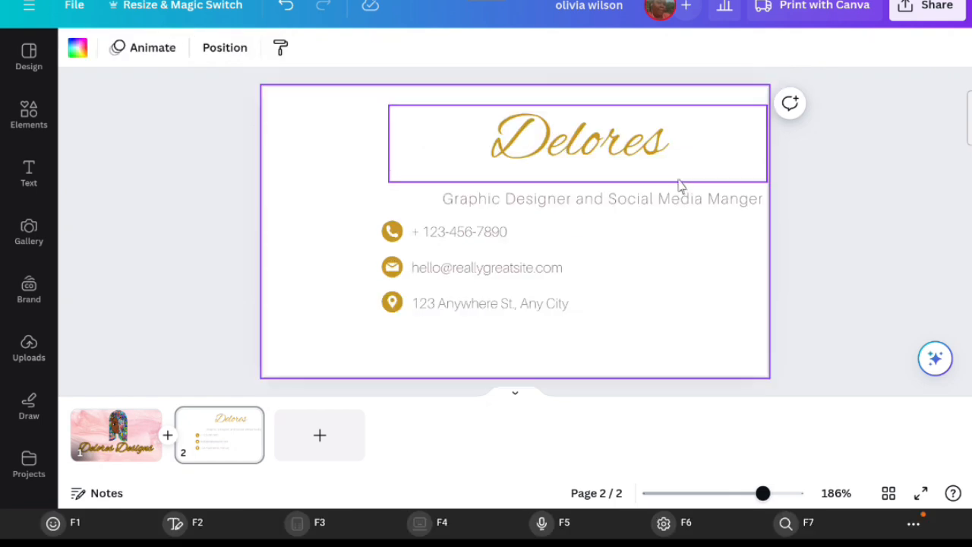
left_click_drag(661, 198, 609, 192)
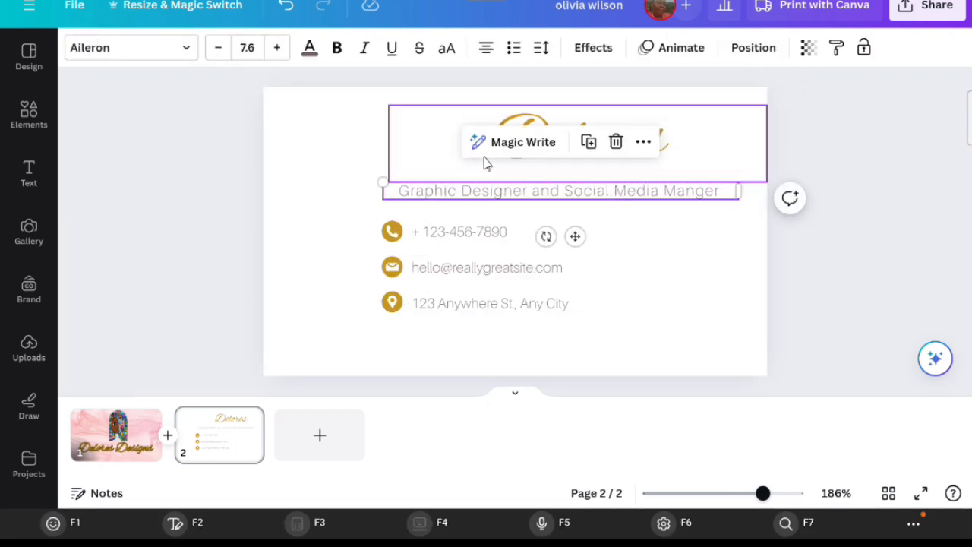
- Increase the Delores heading's font size to 44.3 and nudge it slightly right
left_click(372, 155)
left_click(433, 139)
left_click_drag(451, 141, 438, 143)
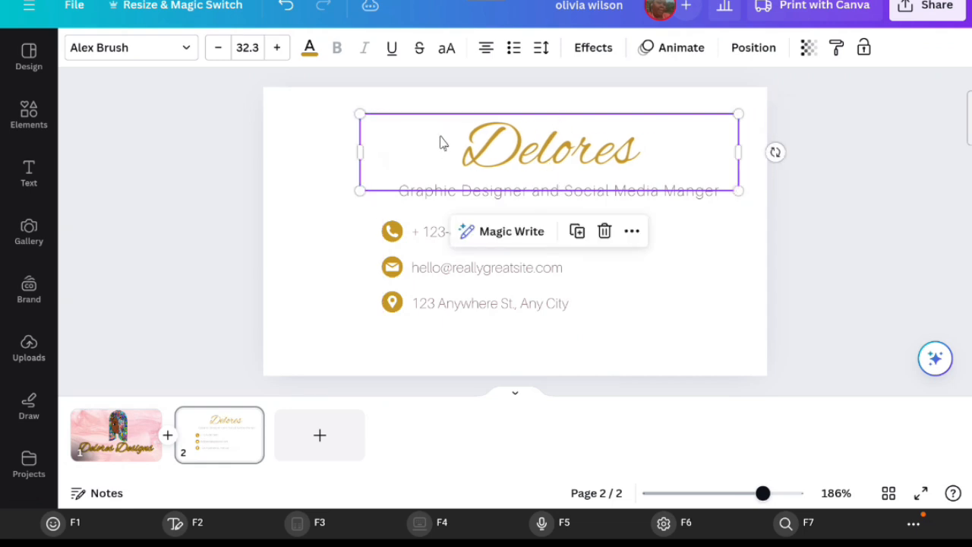
left_click(279, 47)
left_click(280, 47)
left_click(279, 48)
left_click(280, 48)
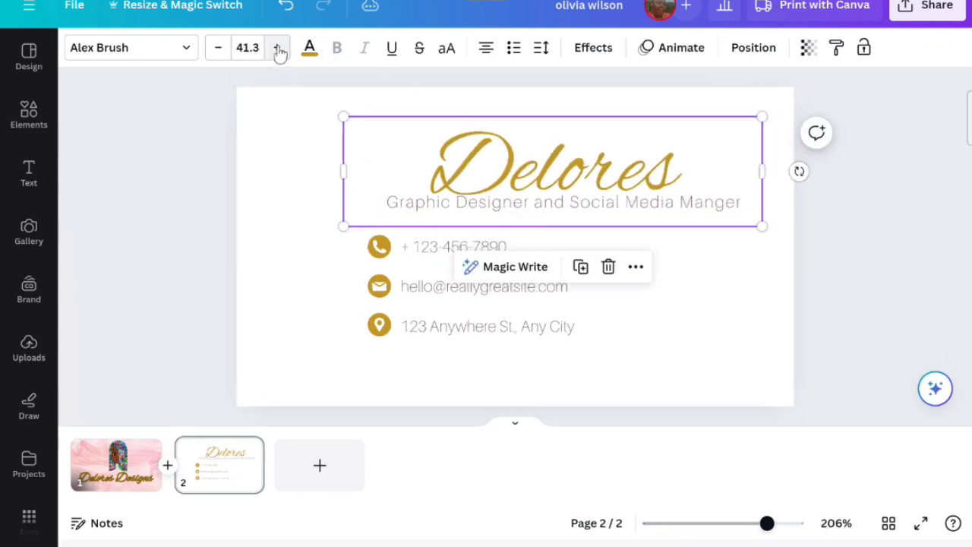
left_click(280, 48)
left_click(280, 48)
left_click(279, 48)
left_click_drag(560, 158, 570, 161)
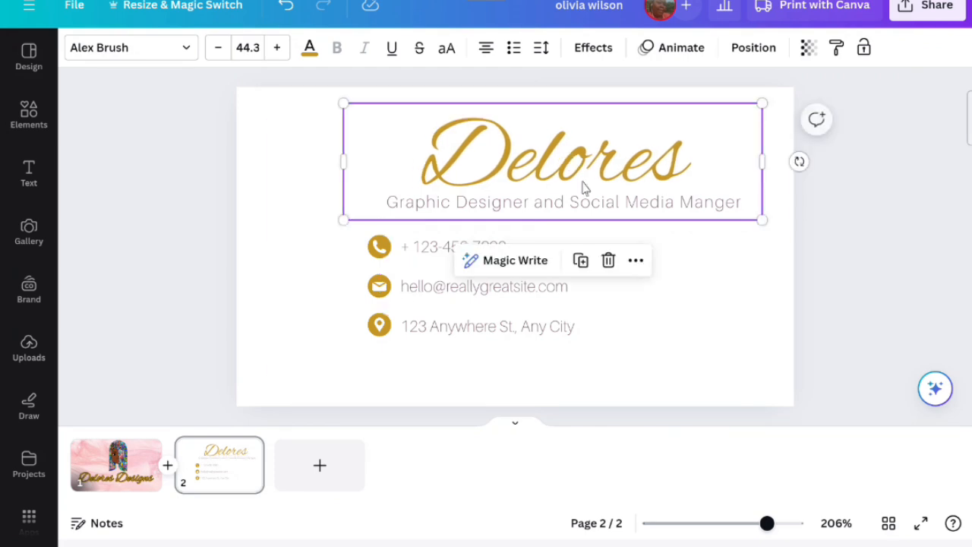
- Delete the location pin icon and the address line from the contact details on the back
left_click(662, 364)
left_click(477, 316)
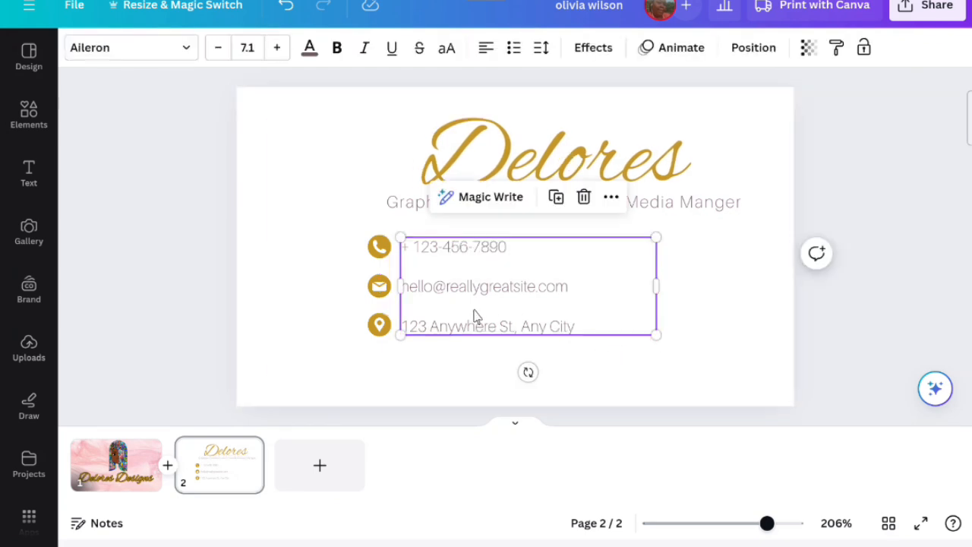
left_click(379, 319)
left_click(379, 272)
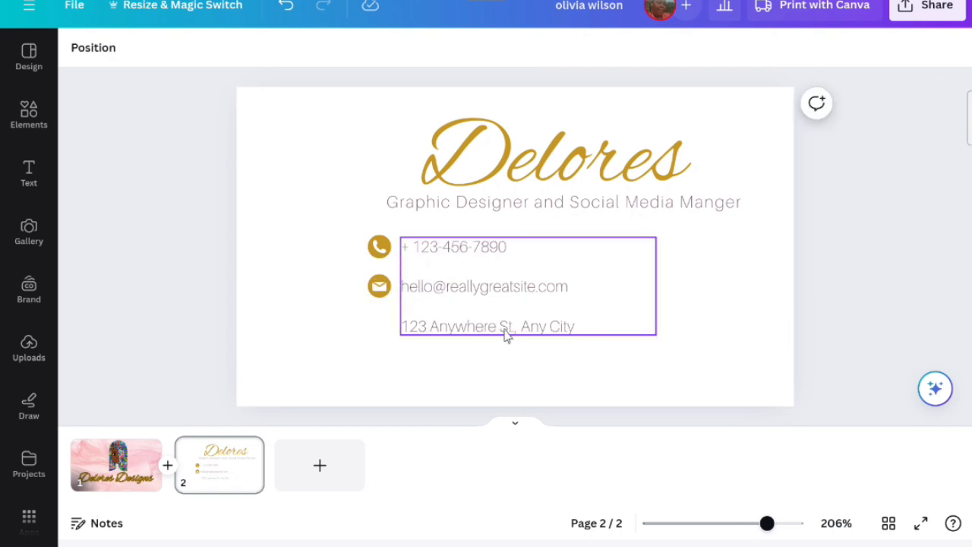
double_click(431, 327)
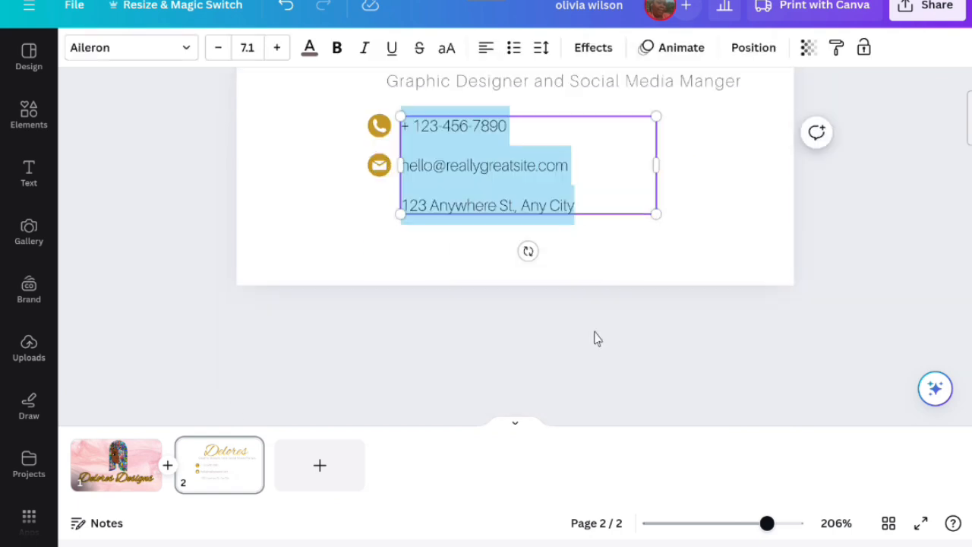
left_click_drag(579, 206, 404, 203)
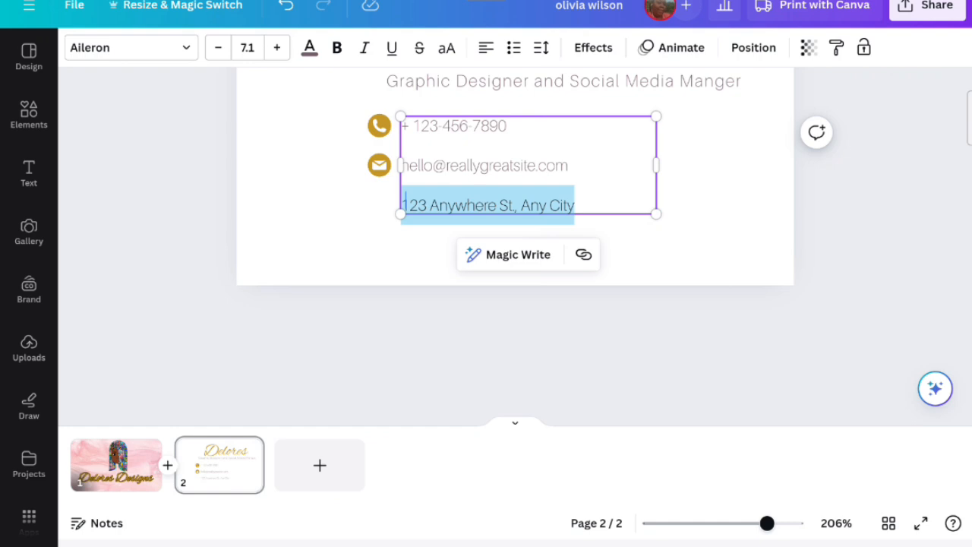
key("BackSpace")
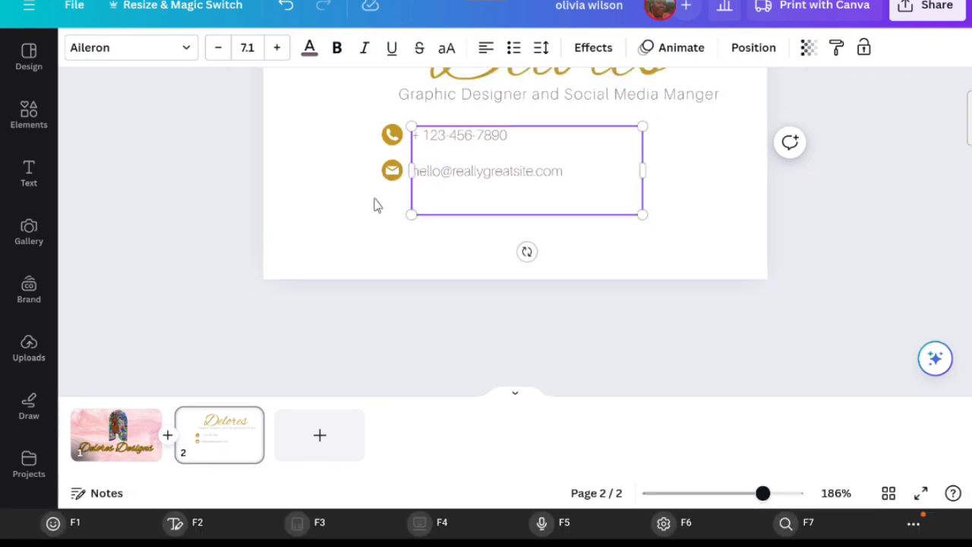
left_click(374, 205)
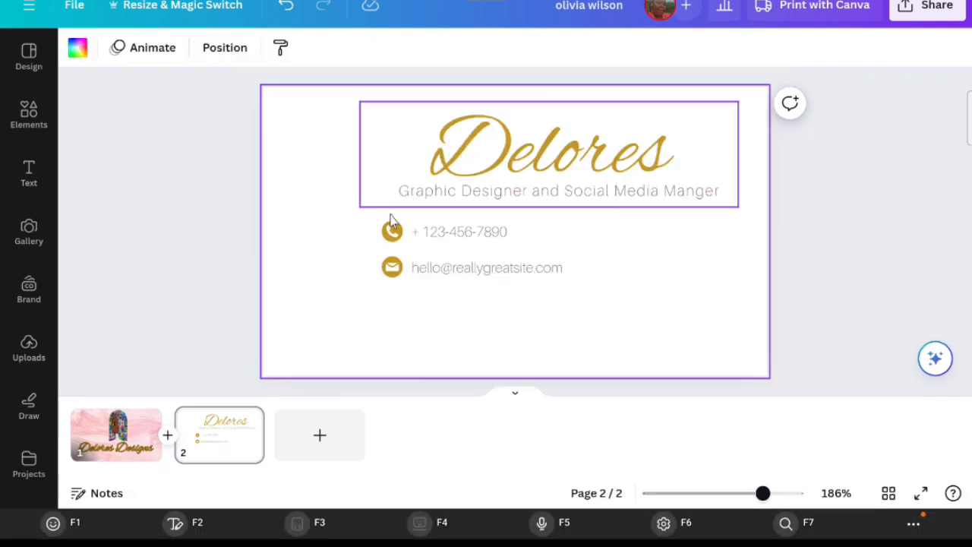
- Replace the sample email with the contact's e-mail address
left_click(456, 269)
left_click(535, 270)
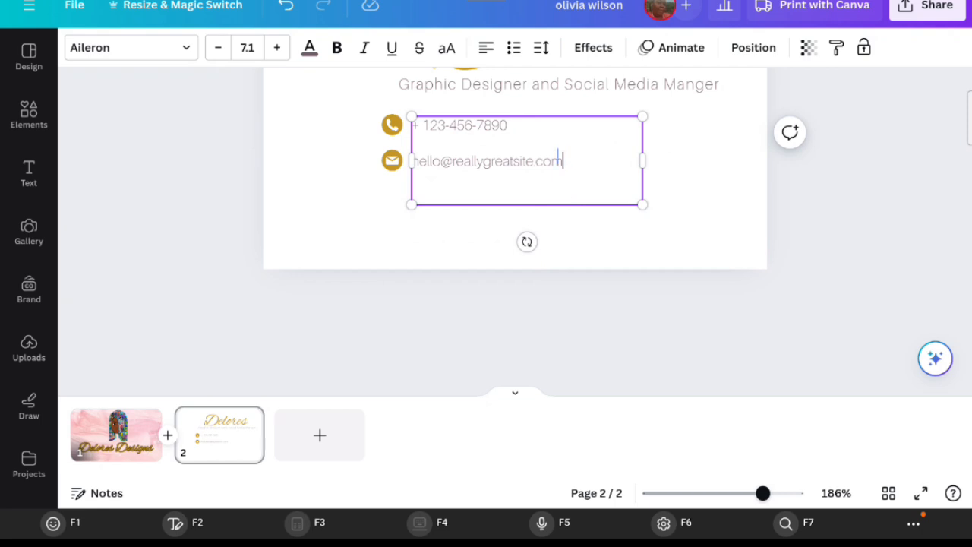
left_click_drag(559, 158, 408, 158)
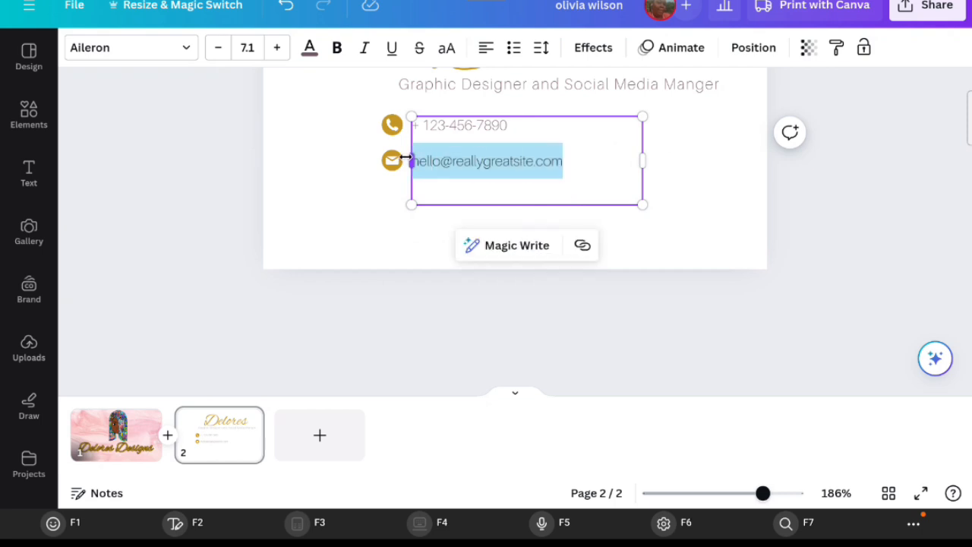
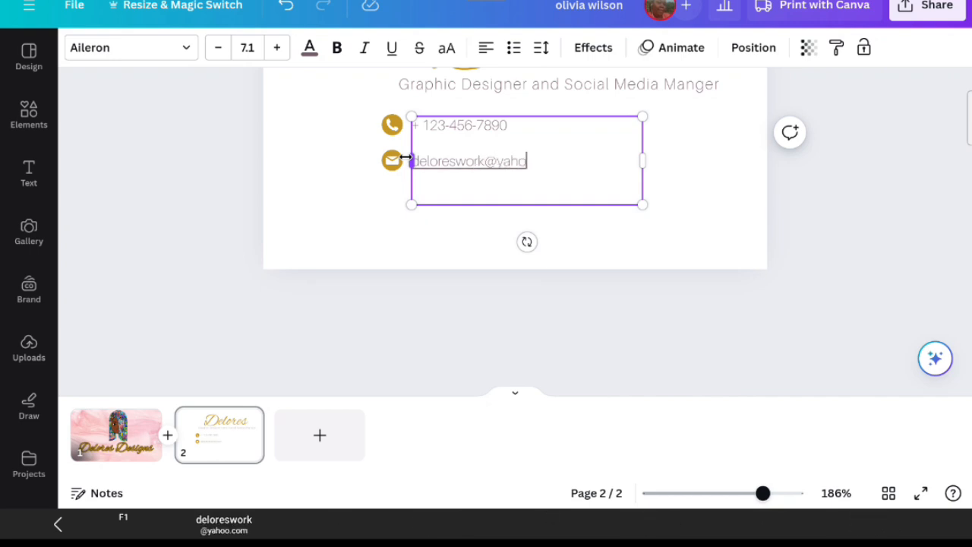
left_click(341, 190)
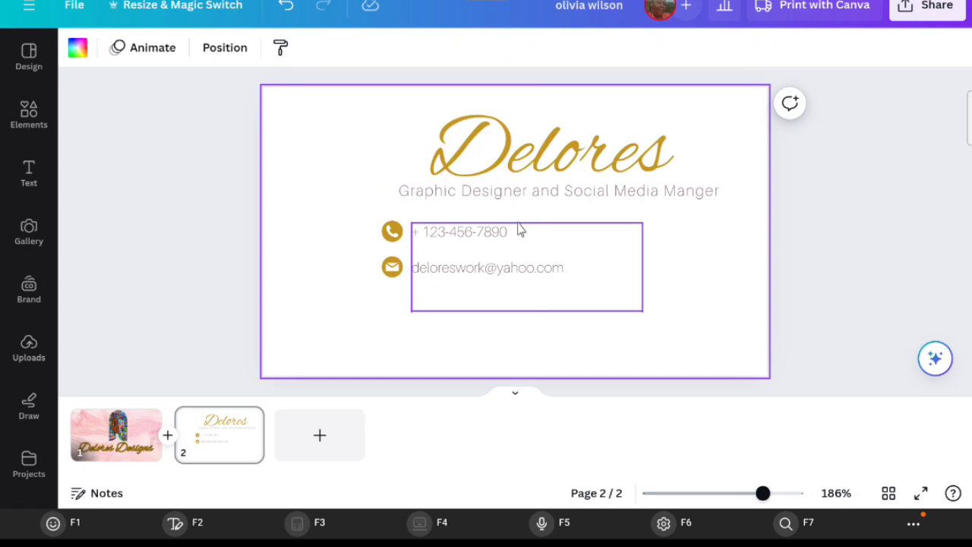
- Replace the sample phone number with the contact's phone number, removing the leftover plus sign
left_click(502, 232)
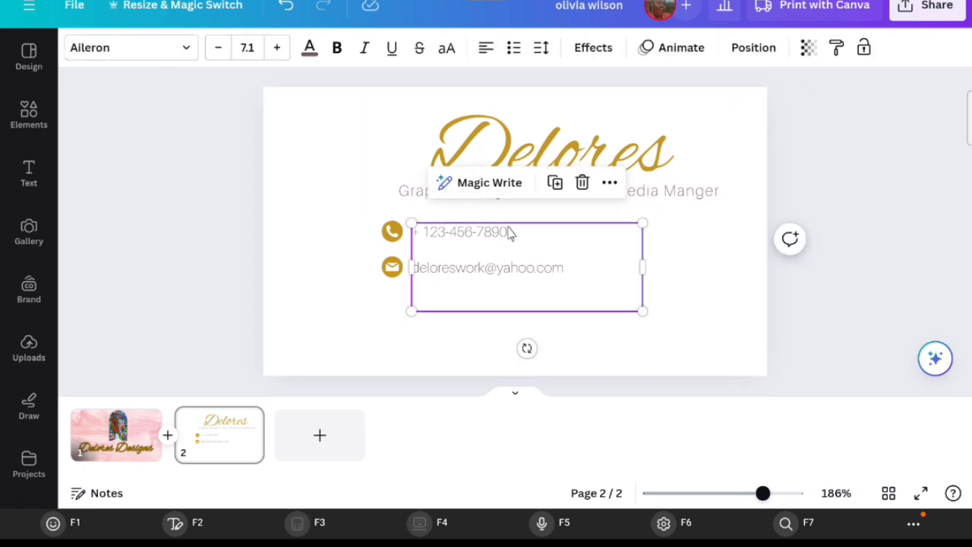
scroll(508, 221, "down", 3)
left_click_drag(519, 122, 408, 123)
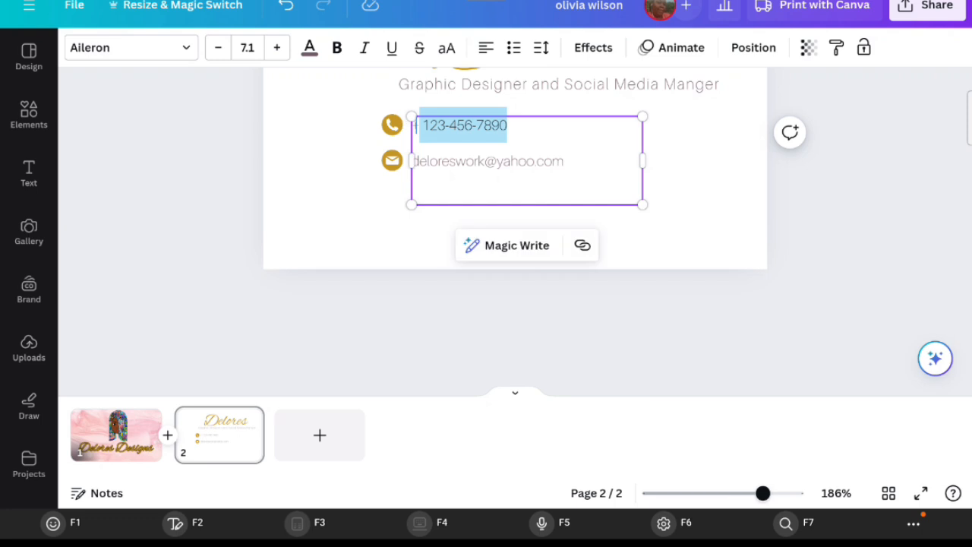
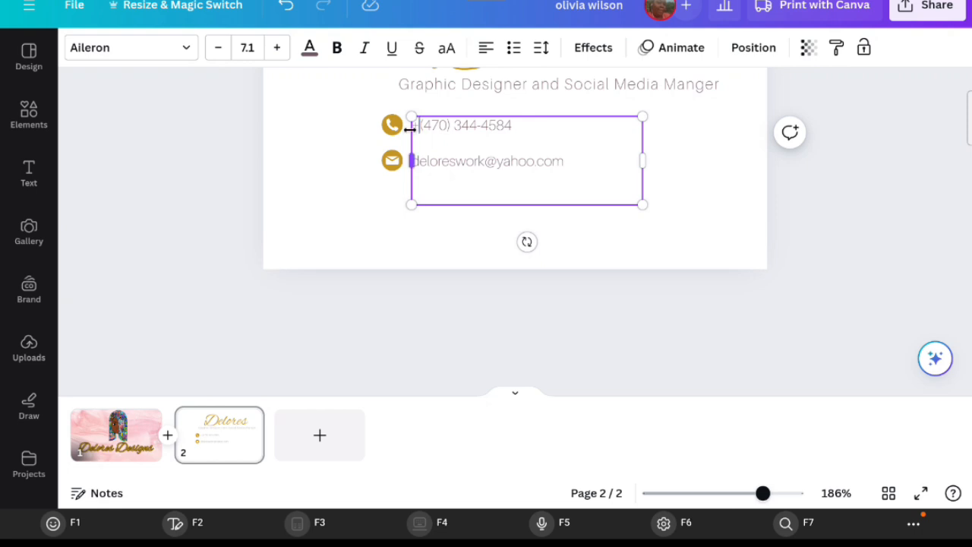
left_click_drag(417, 125, 410, 120)
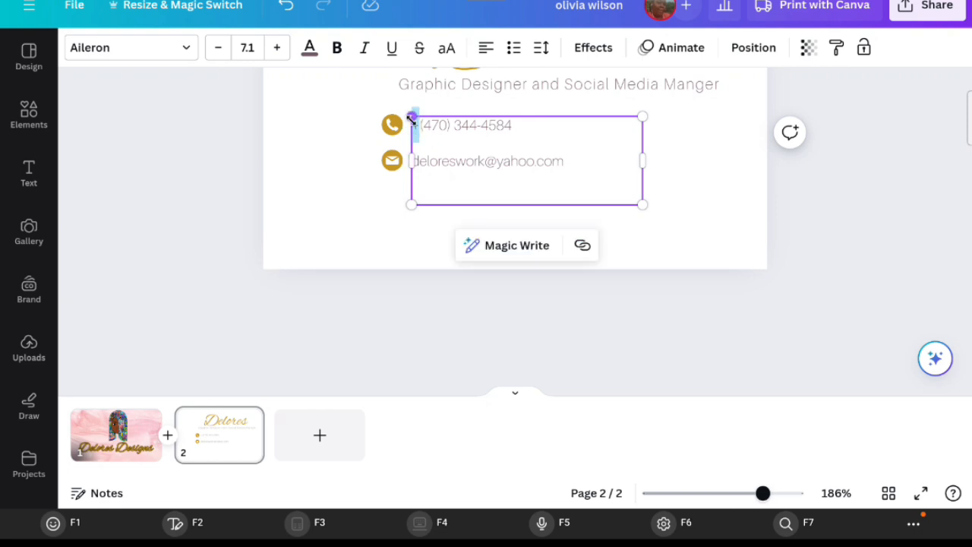
key("BackSpace")
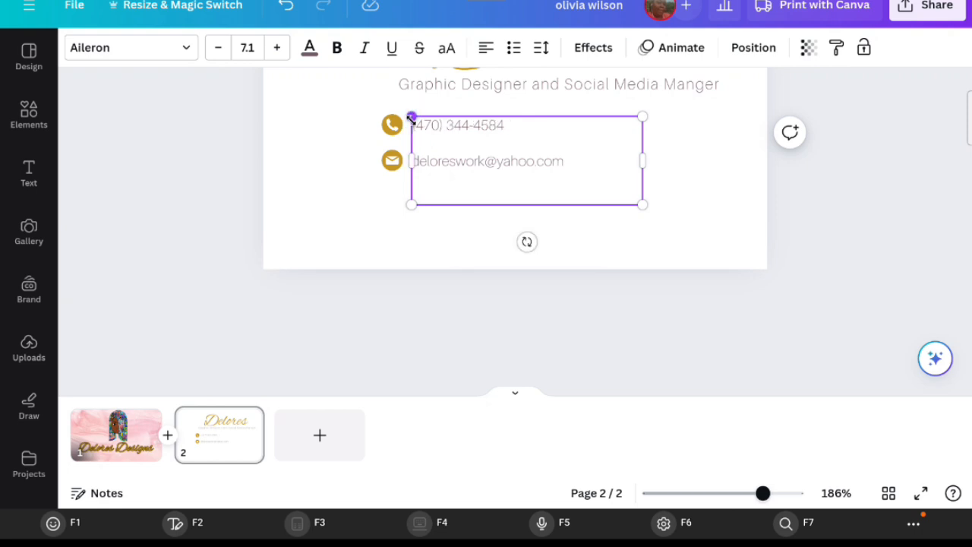
left_click(712, 183)
- Select the contact icons and text together and group them
scroll(734, 282, "up", 2)
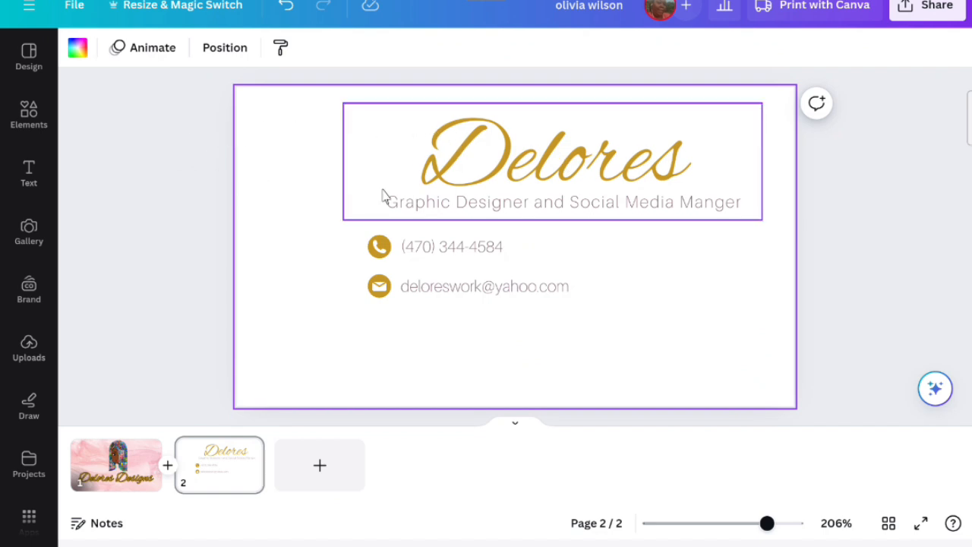
left_click_drag(340, 343, 594, 253)
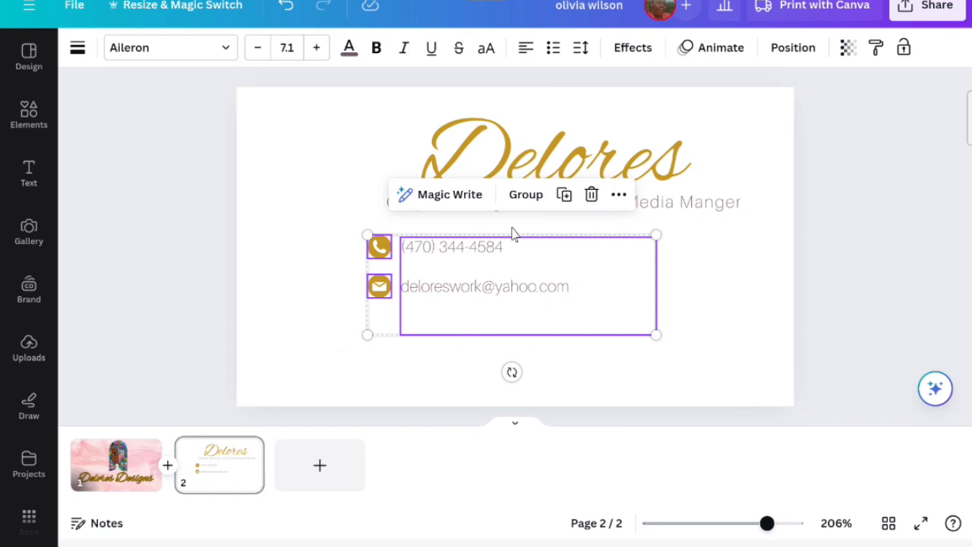
left_click(527, 193)
- Enlarge the contact group to font size 9.8 and move it lower on the card
left_click_drag(445, 271, 466, 283)
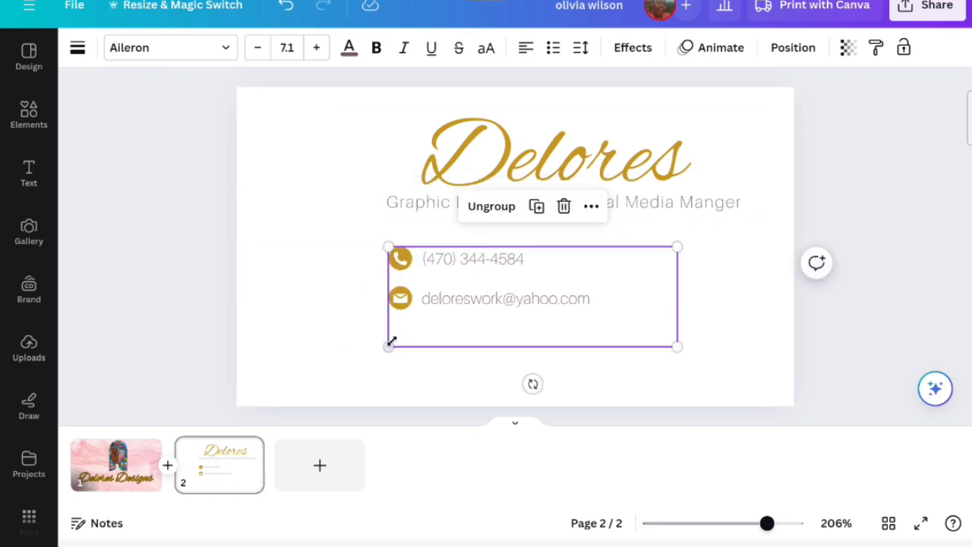
left_click_drag(391, 346, 304, 433)
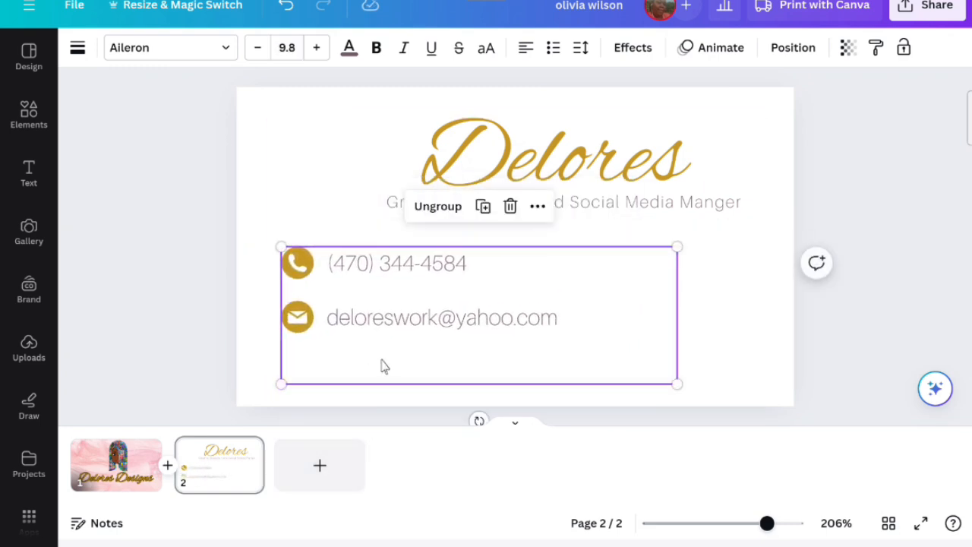
left_click_drag(382, 364, 461, 403)
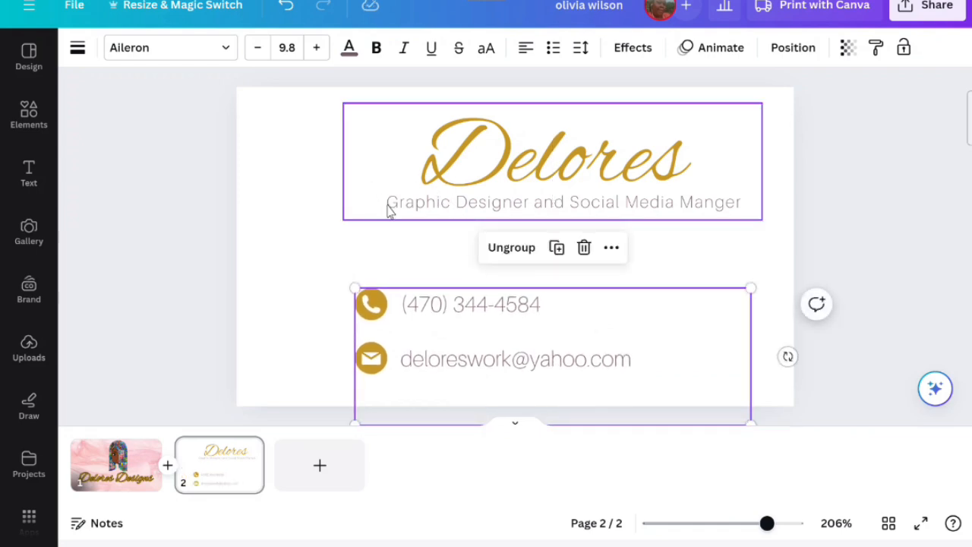
- Shift the Delores heading box to the left
mouse_move(389, 191)
left_mouse_down()
mouse_move(352, 206)
mouse_move(319, 189)
mouse_move(334, 183)
left_mouse_up()
left_click(322, 266)
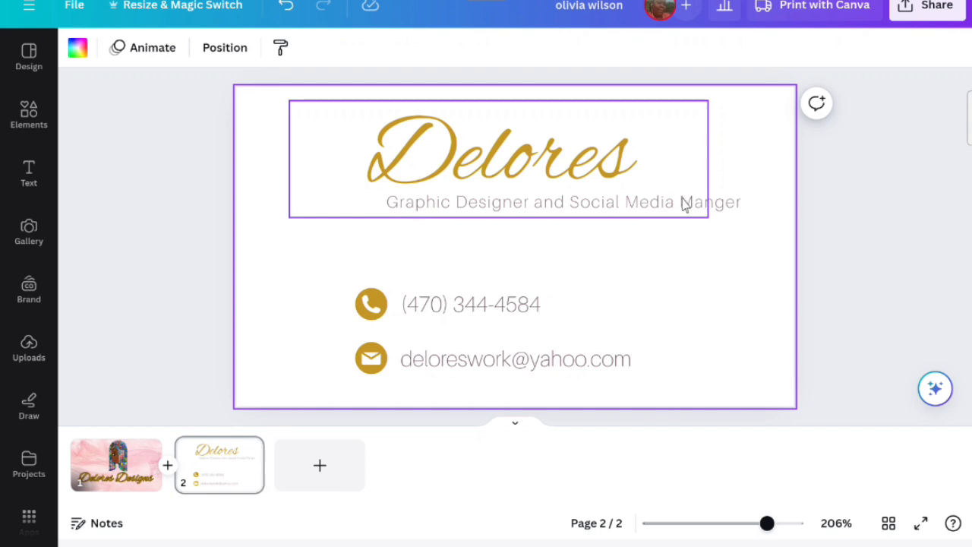
- Move the subtitle down below the heading and widen it across the card to font size 10.7
left_click_drag(748, 198, 697, 234)
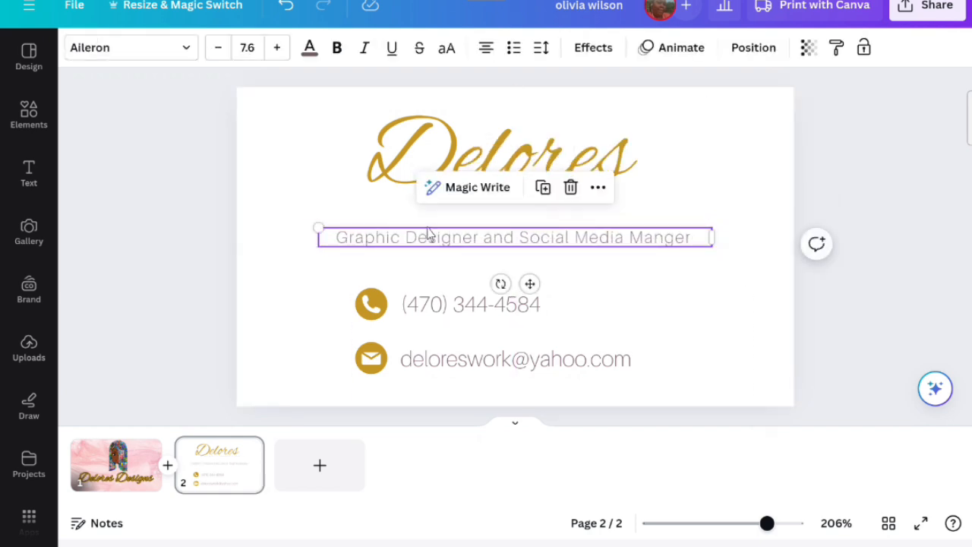
left_click_drag(305, 221, 234, 220)
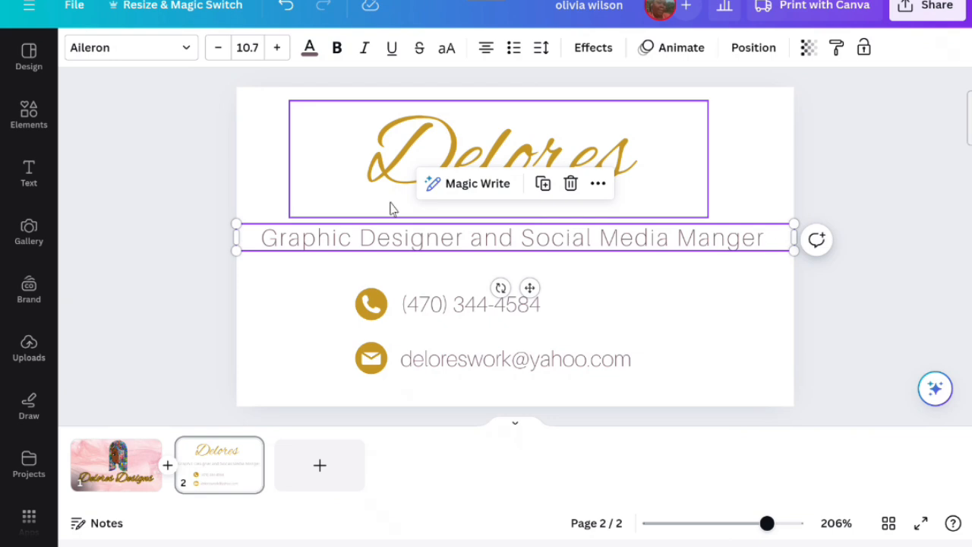
- Nudge the contact group slightly left and lower the Delores heading a little to balance the layout
left_click_drag(418, 306, 392, 296)
left_click(296, 282)
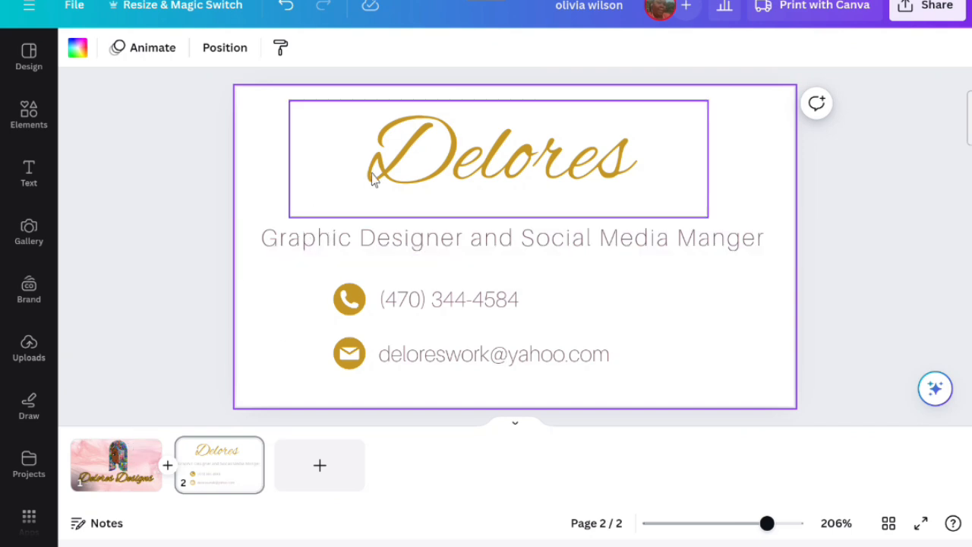
left_click_drag(372, 177, 369, 192)
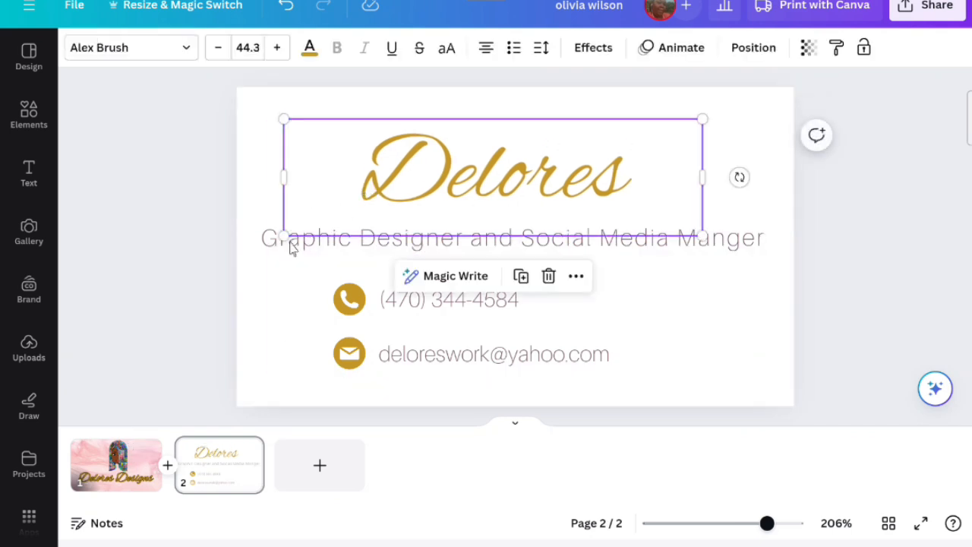
left_click(259, 303)
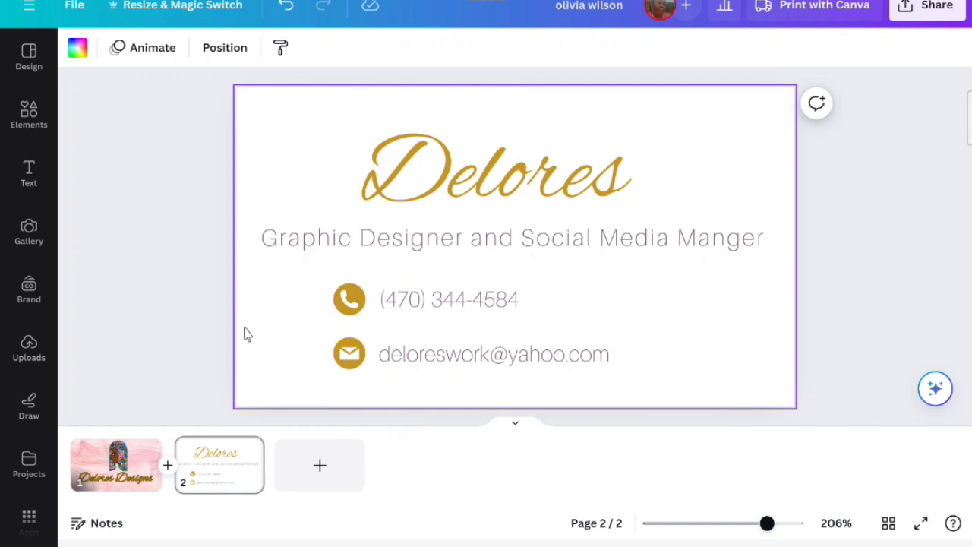
- Add a pink room photo from the aesthetic design pink results and set it as the back's background
left_click(29, 116)
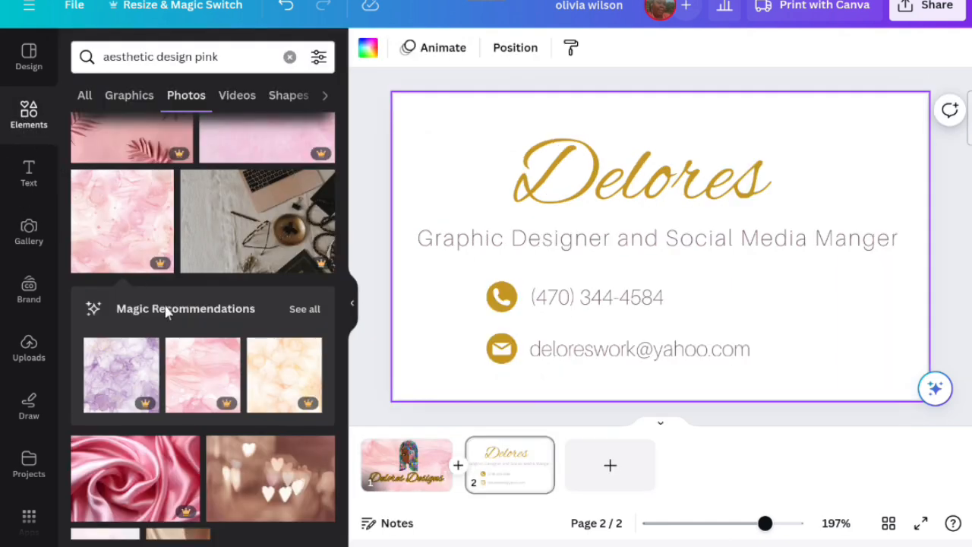
scroll(182, 325, "down", 5)
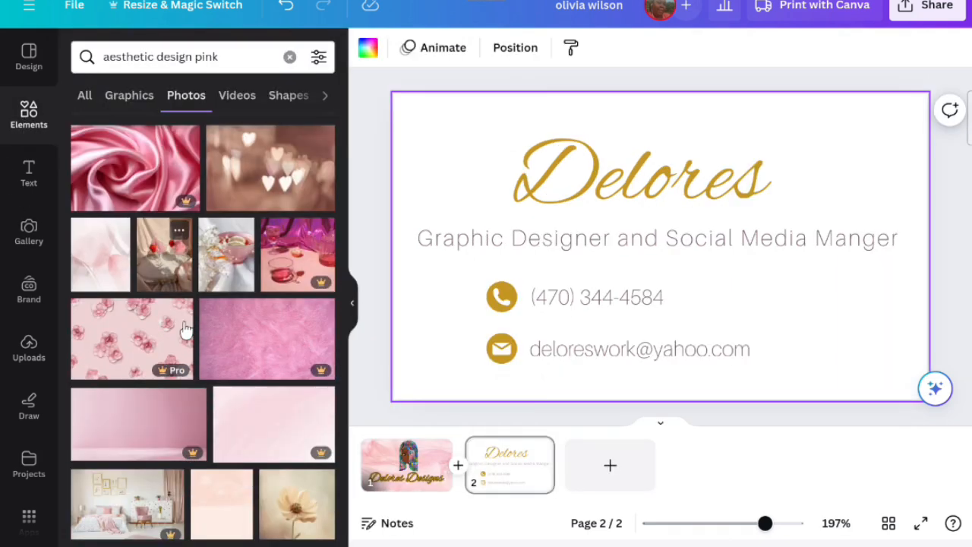
scroll(182, 328, "down", 3)
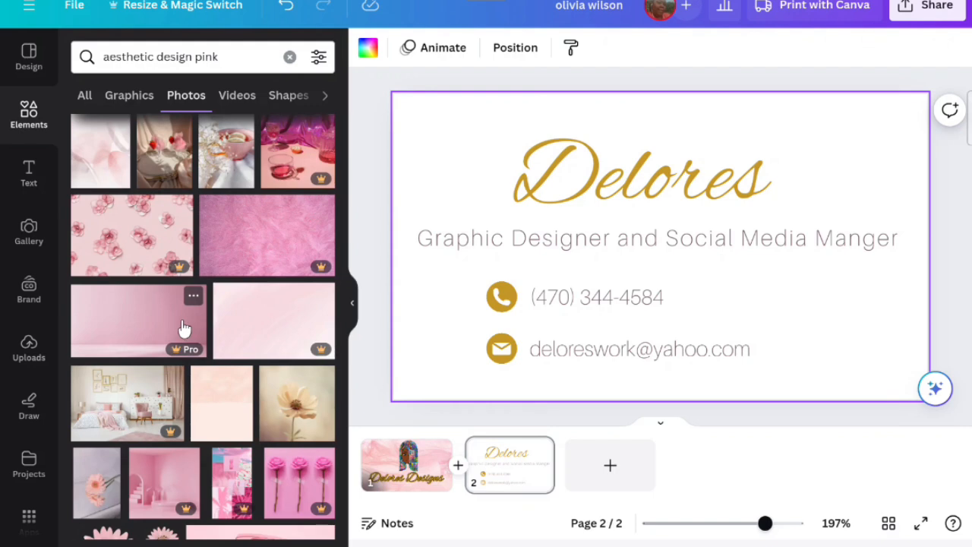
left_click(172, 337)
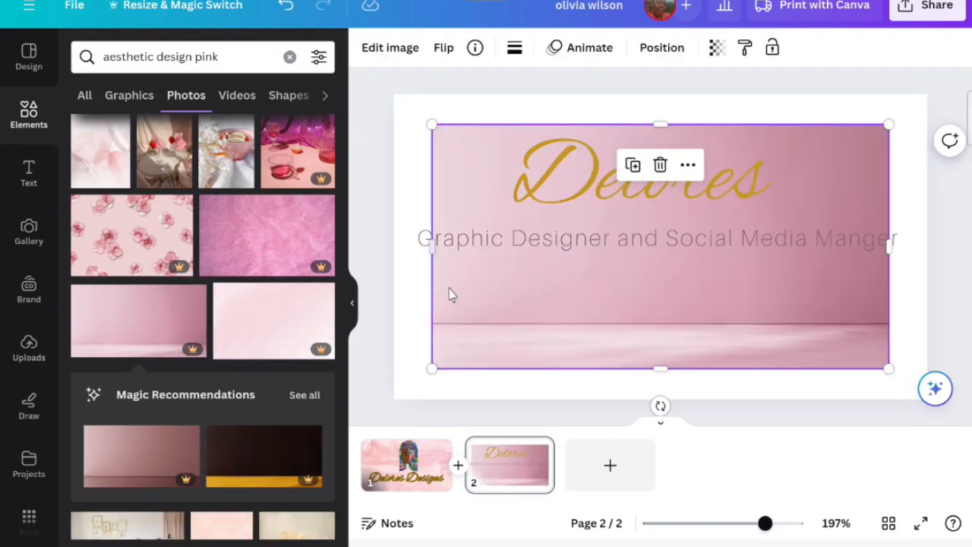
right_click(513, 293)
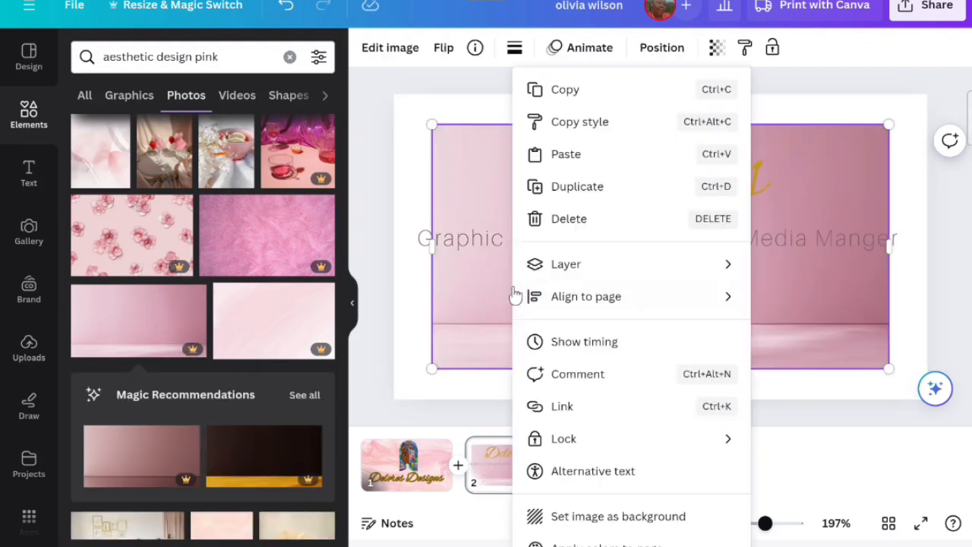
left_click(559, 516)
left_click_drag(598, 363, 619, 339)
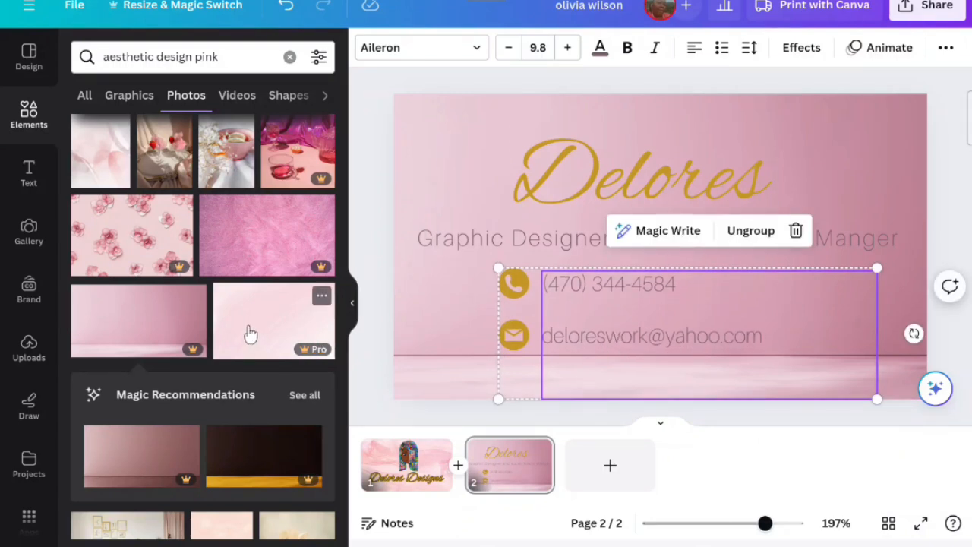
- Add a recommended pink room photo to the back and delete it again
left_click(146, 464)
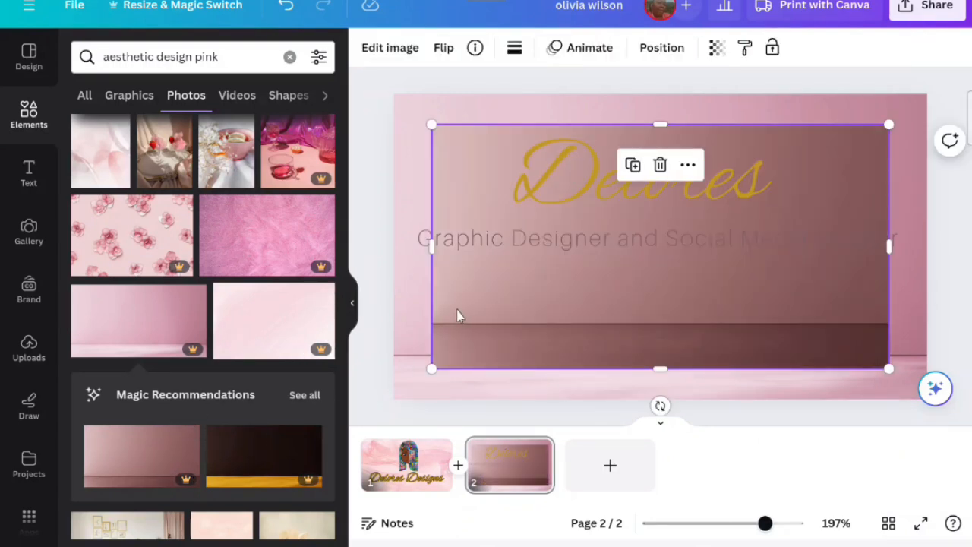
left_click(660, 165)
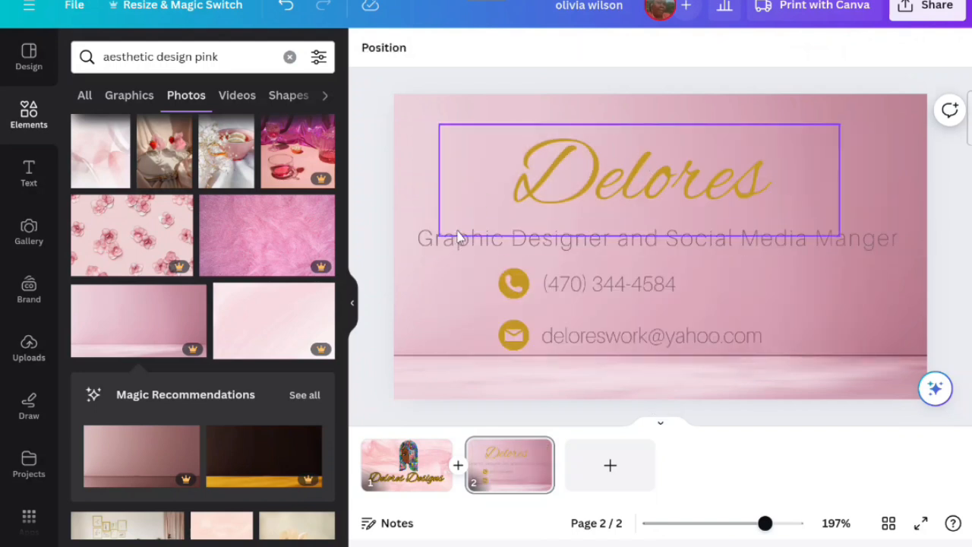
- Color the subtitle gold and apply the Outline text effect to it
left_click(411, 248)
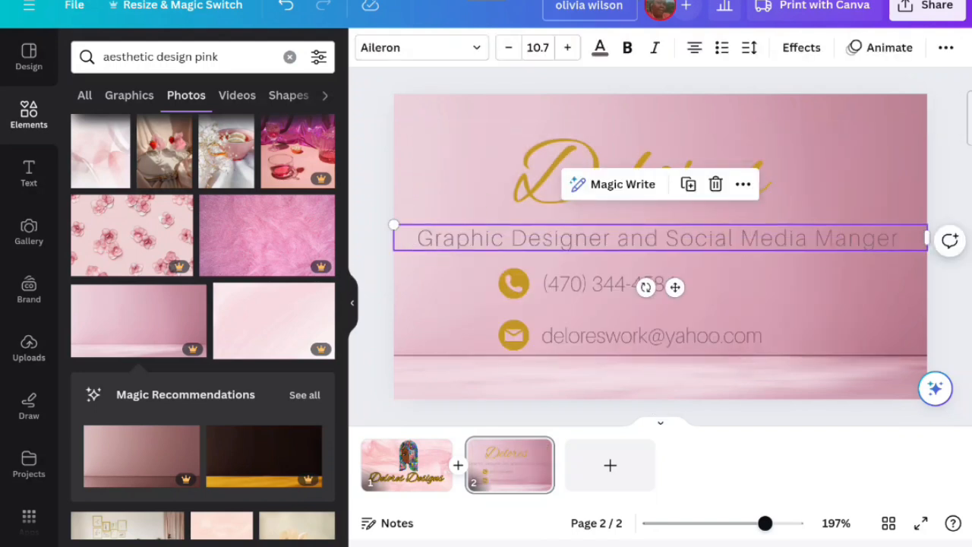
left_click(600, 48)
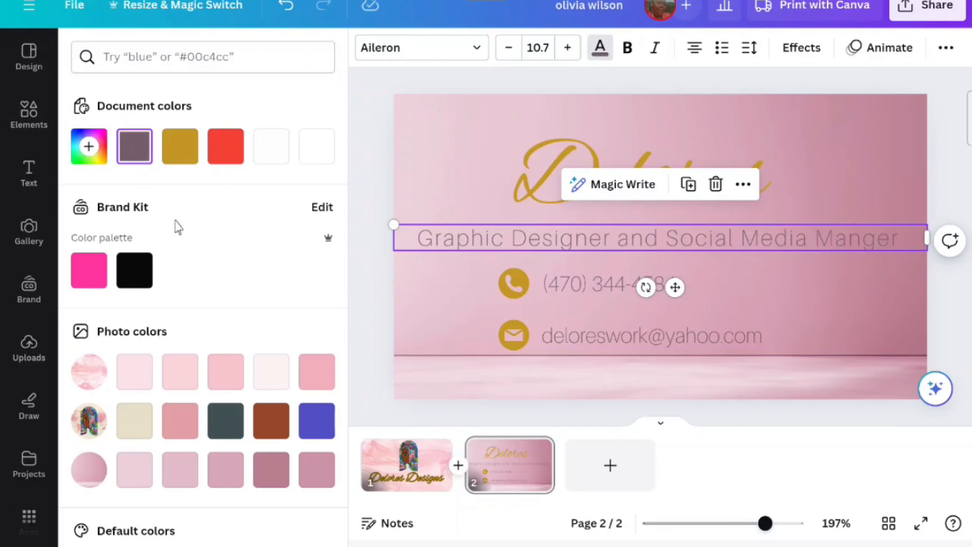
left_click(182, 161)
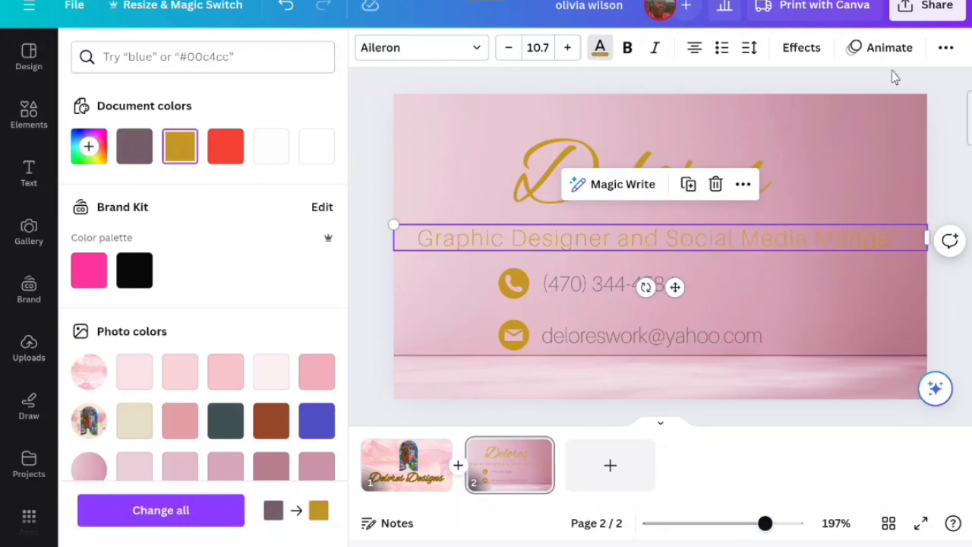
left_click(804, 47)
left_click(304, 262)
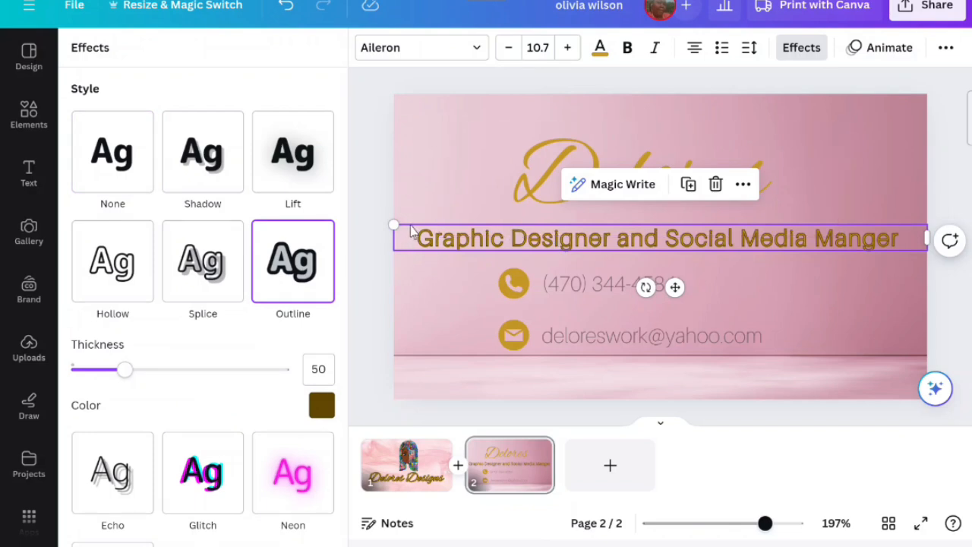
- Replace the back's background with a light pink photo from the aesthetic design pink photo results
left_click(30, 117)
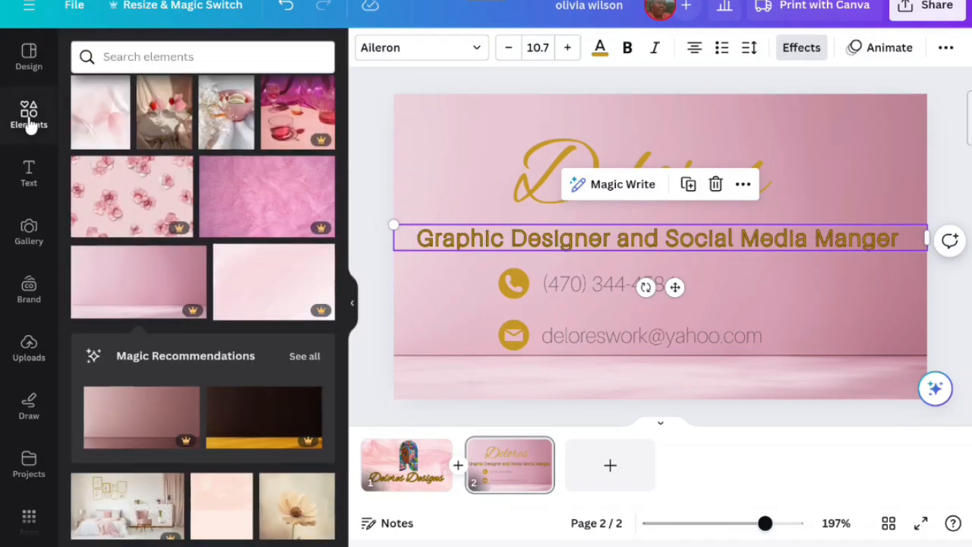
left_click(177, 59)
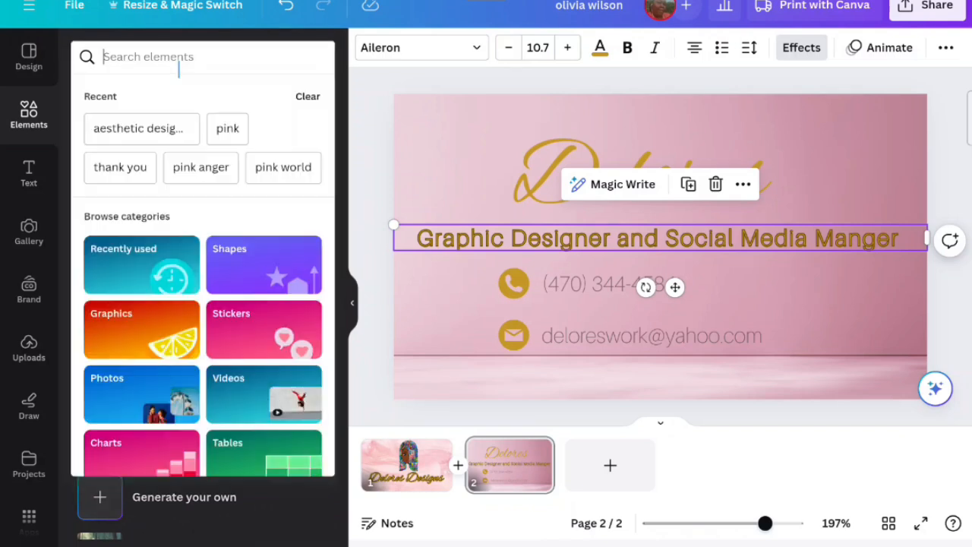
left_click(143, 129)
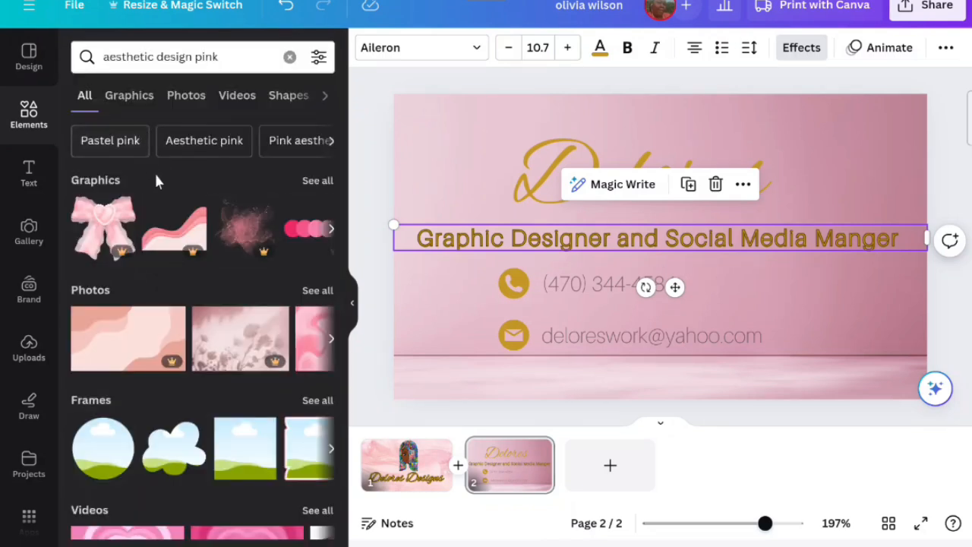
left_click(317, 291)
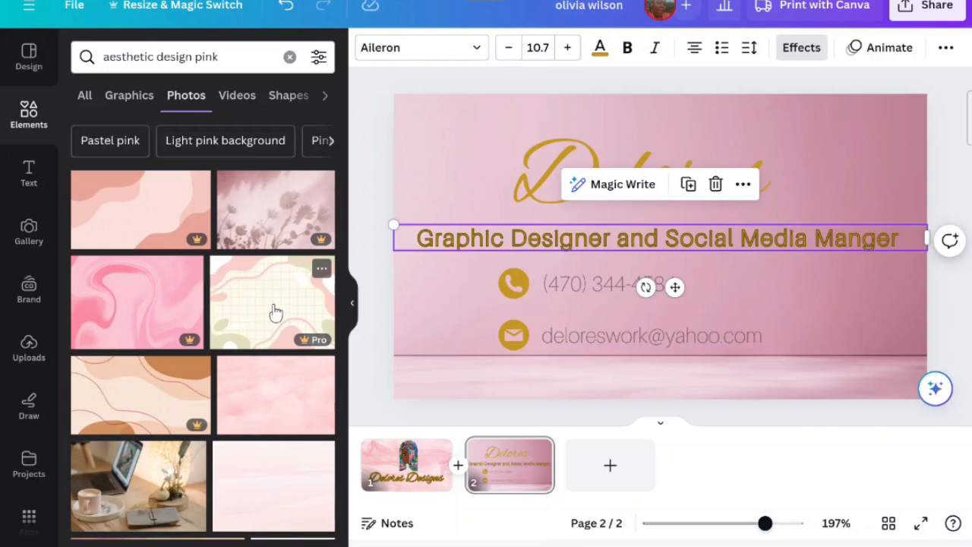
left_click(288, 454)
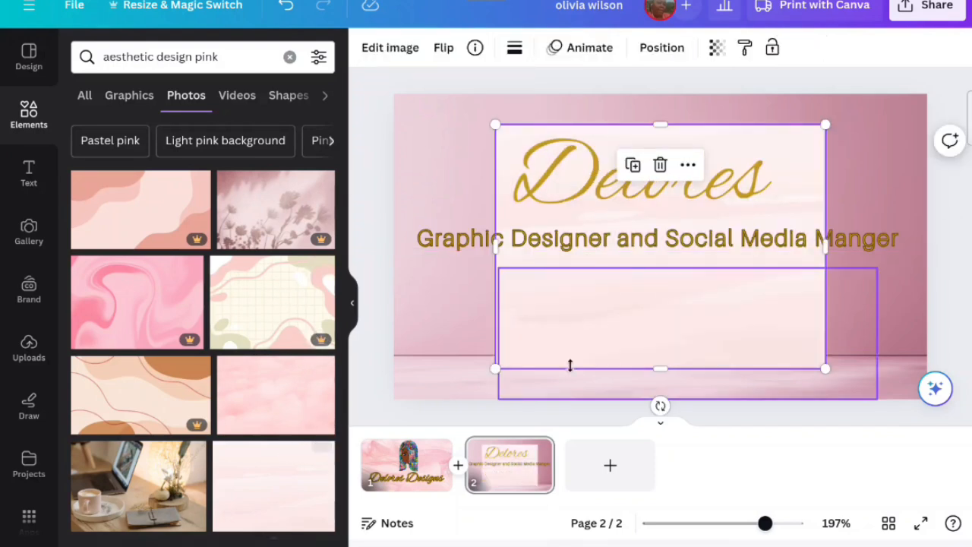
right_click(582, 297)
left_click(710, 516)
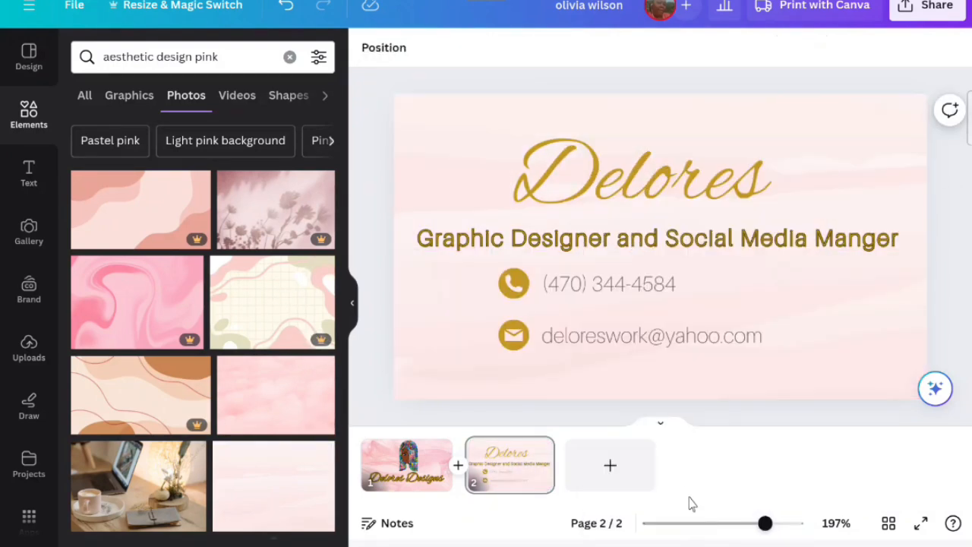
- Color the contact text gold and give it an Outline effect with thickness 10
left_click(567, 332)
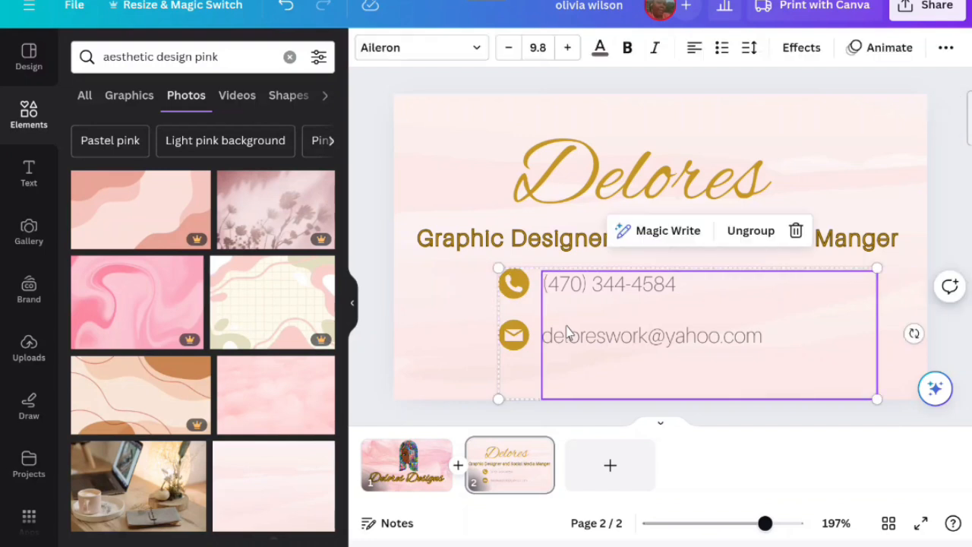
left_click(599, 49)
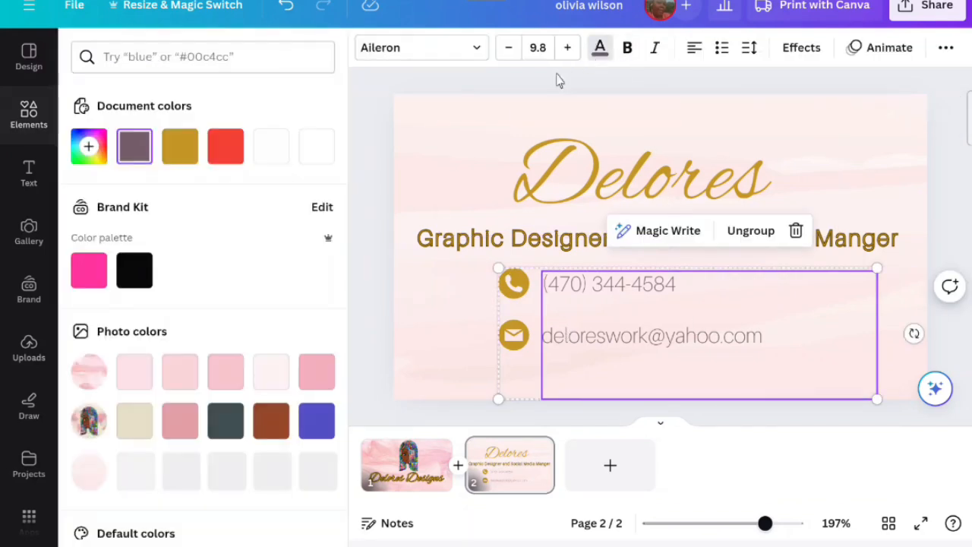
left_click(176, 150)
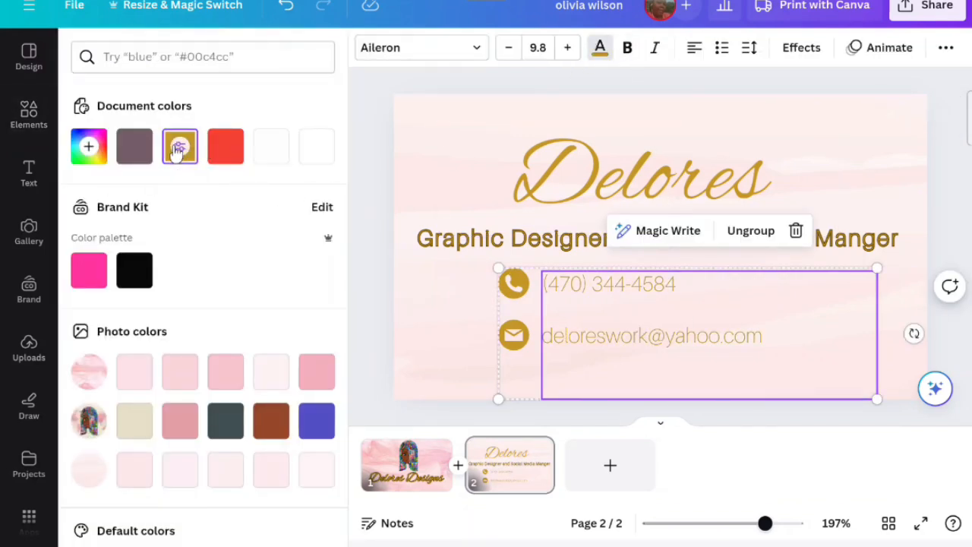
left_click(789, 48)
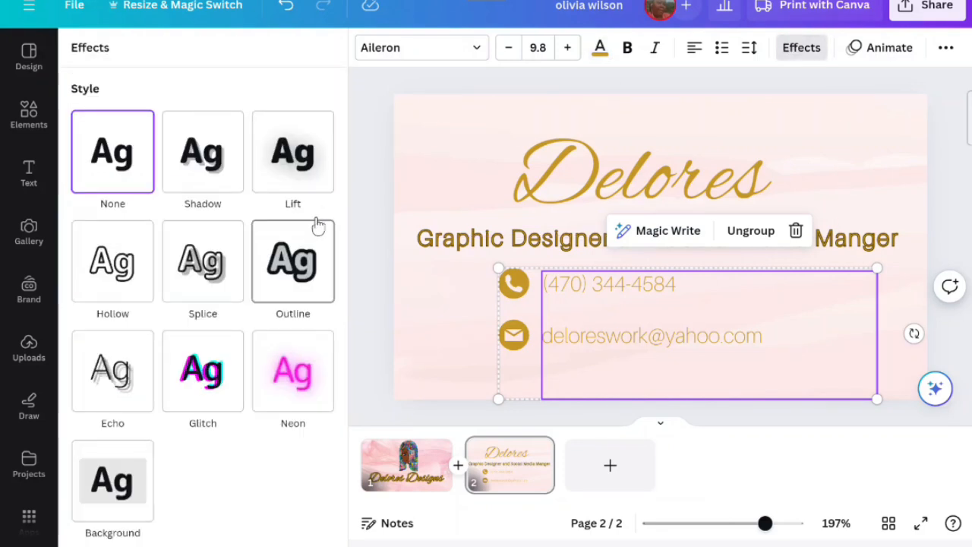
left_click(312, 249)
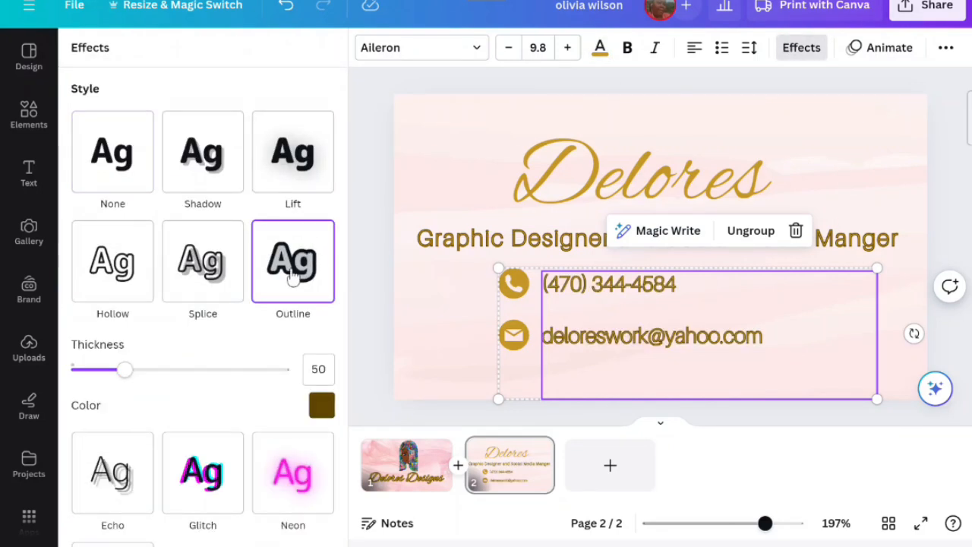
left_click_drag(135, 371, 74, 380)
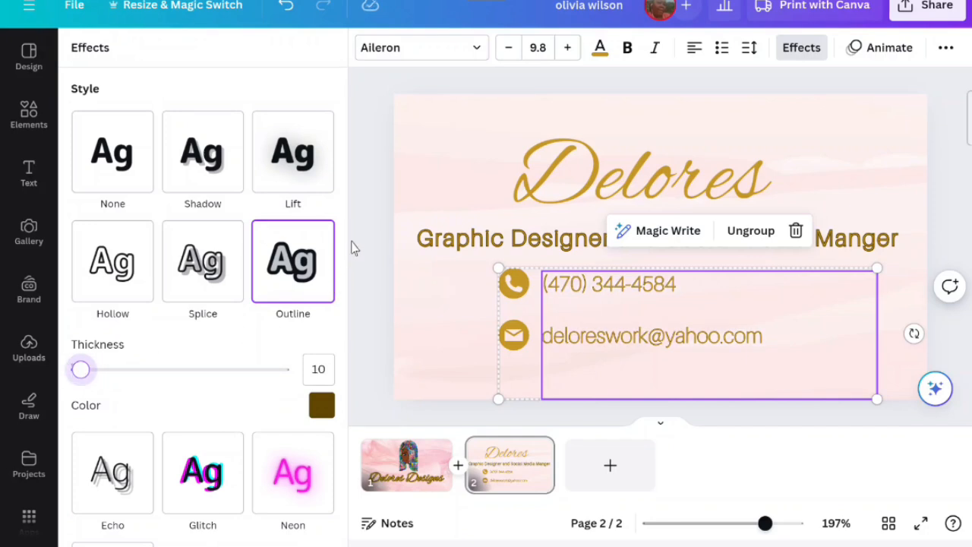
- Apply a Shadow effect to the Delores heading with transparency 24 and direction 0
left_click(419, 239)
left_click(493, 186)
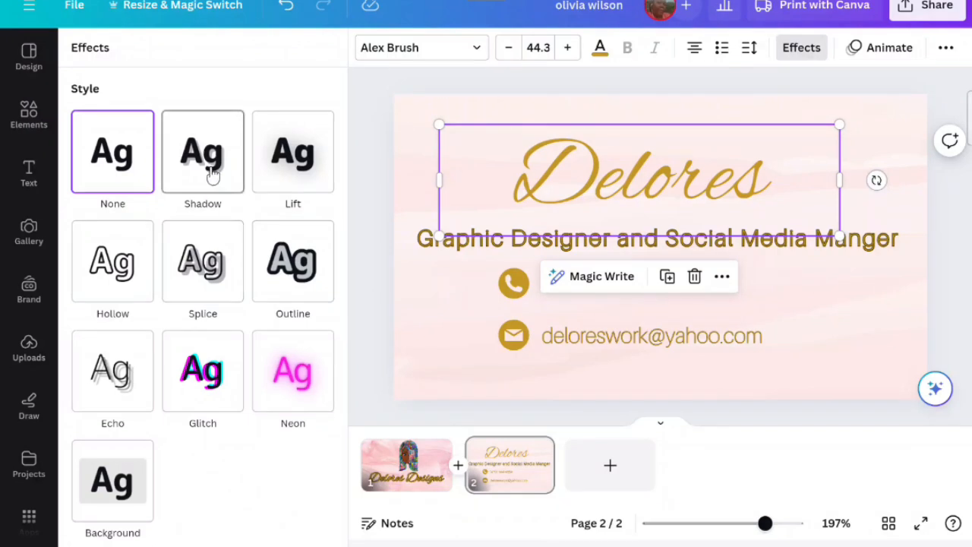
left_click(213, 175)
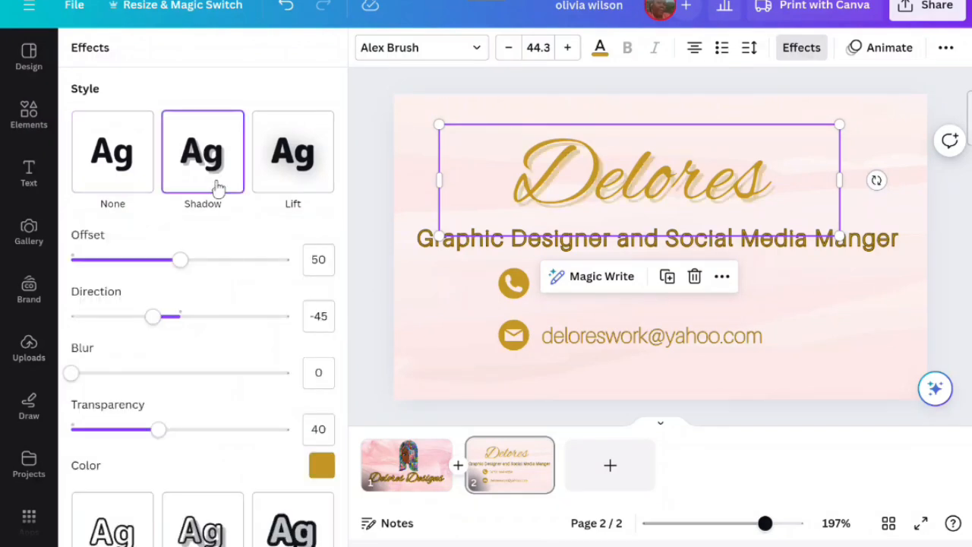
left_click_drag(157, 429, 121, 429)
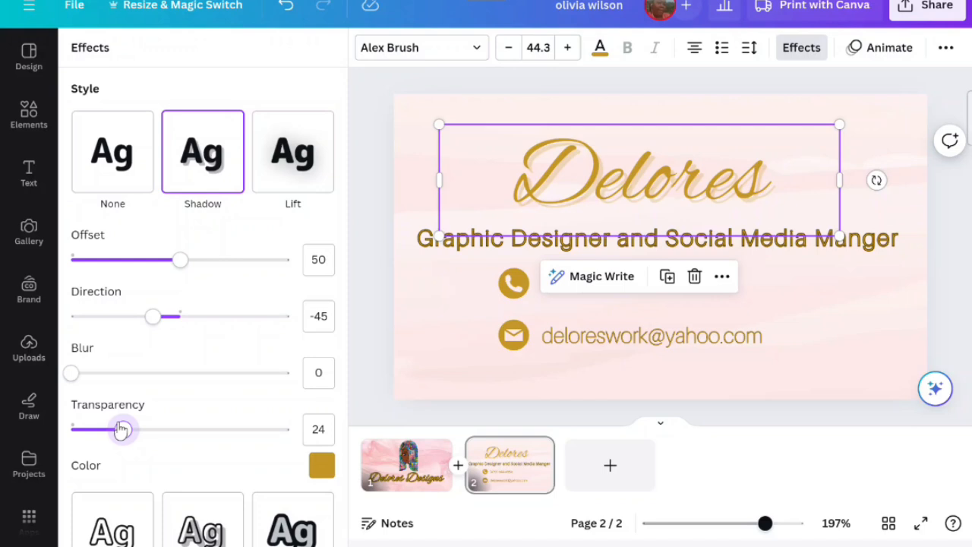
left_click_drag(153, 316, 184, 325)
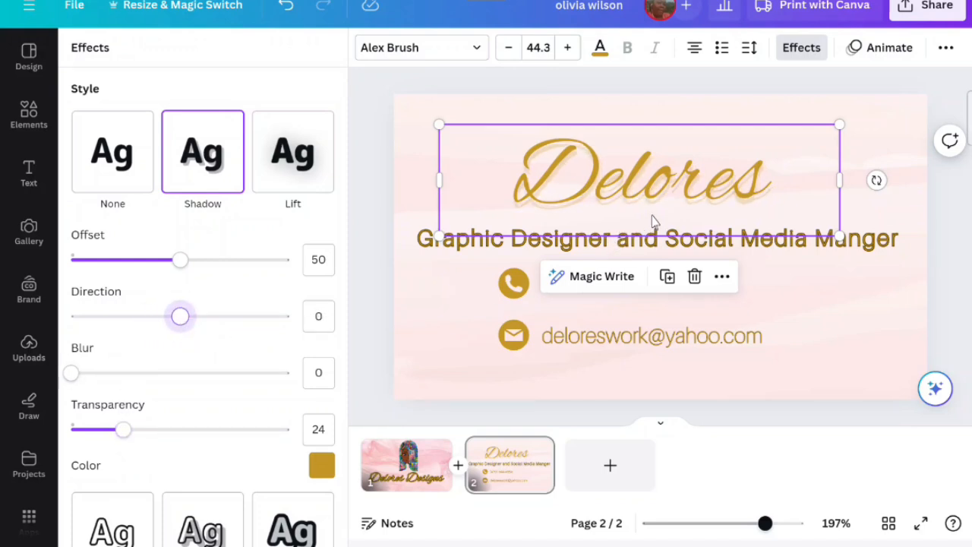
- Try Canva Student Font from the handwriting fonts on the Delores heading
left_click(432, 58)
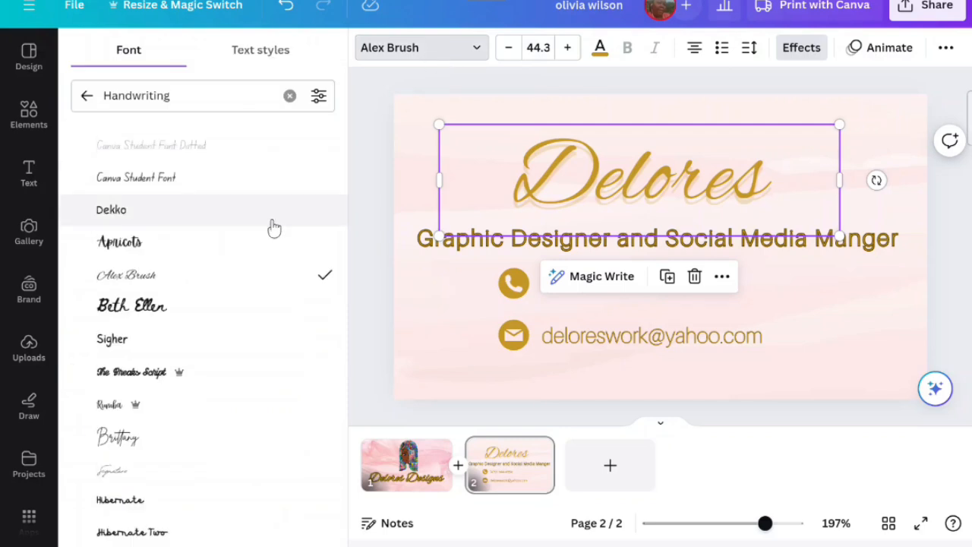
scroll(245, 306, "down", 5)
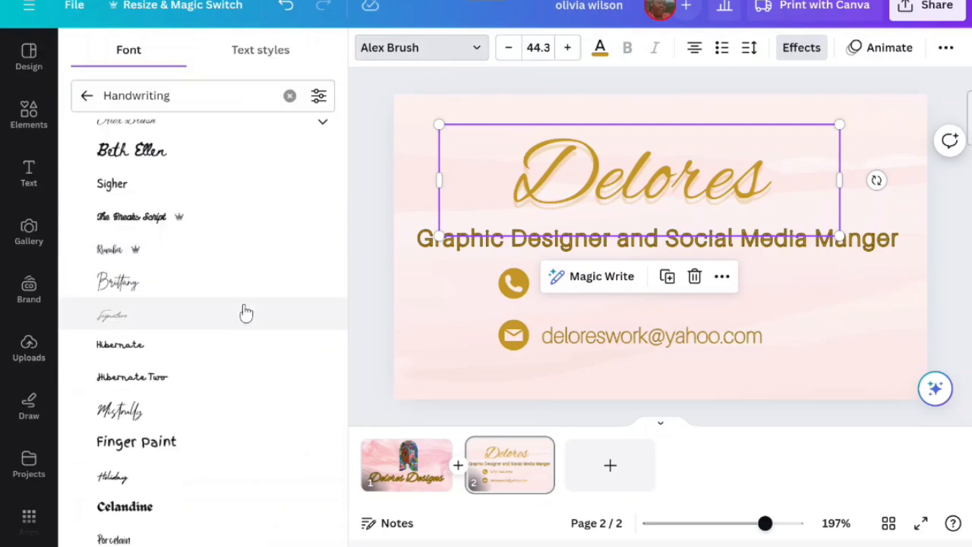
scroll(245, 312, "down", 6)
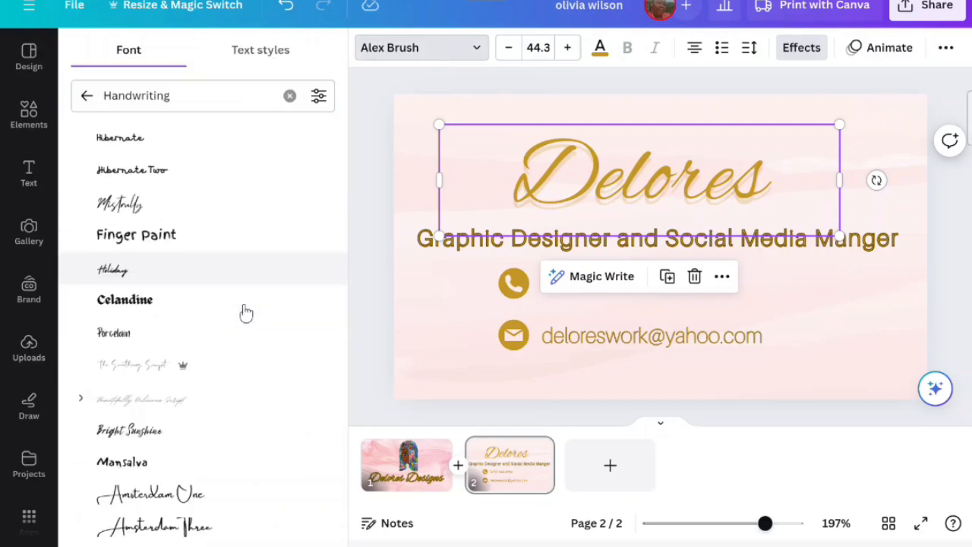
scroll(245, 311, "up", 8)
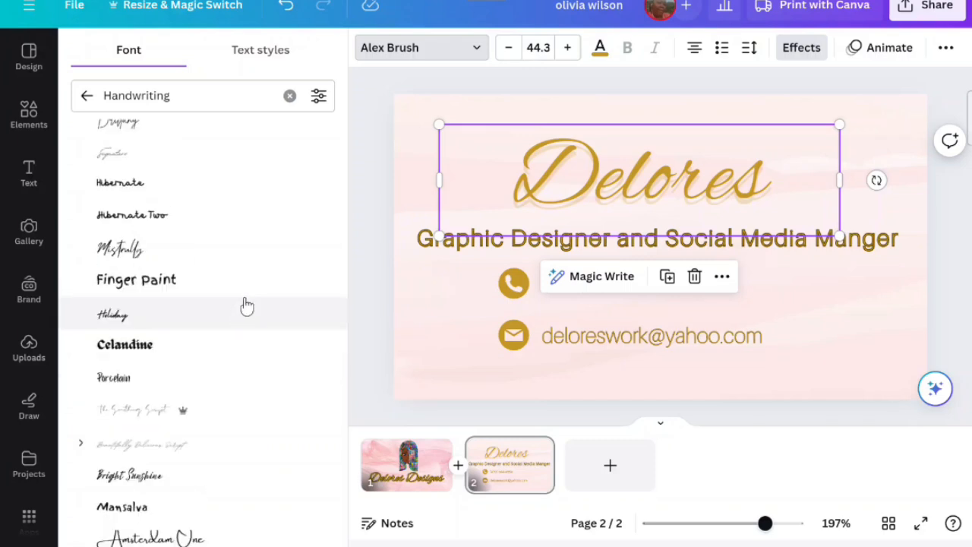
scroll(264, 278, "up", 3)
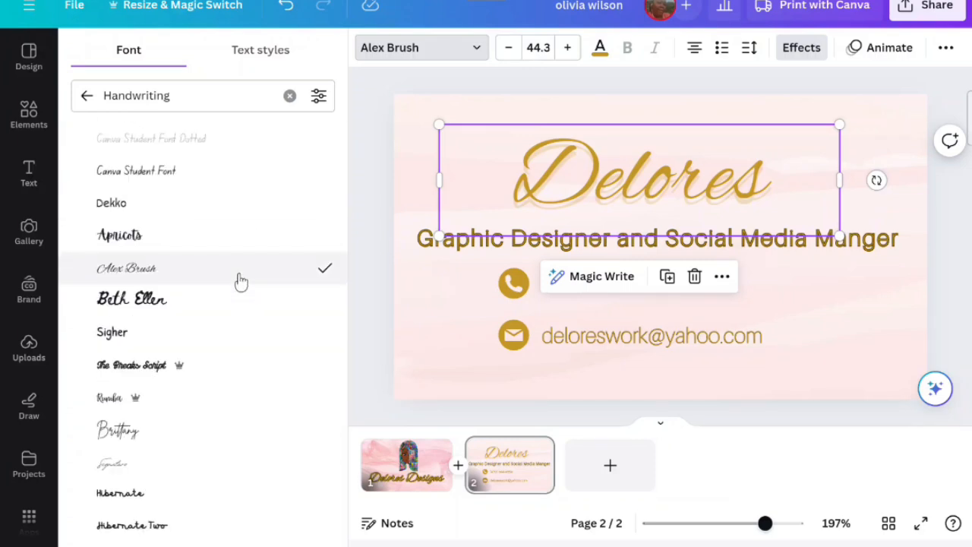
left_click(254, 172)
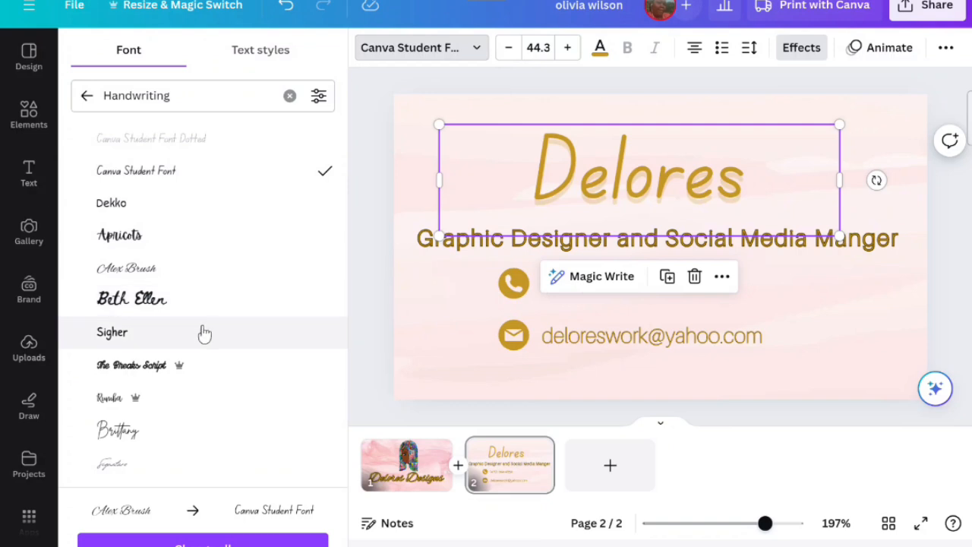
- Change the Delores heading font to Archivo Black from the popular fonts
scroll(203, 332, "down", 1)
scroll(204, 333, "down", 4)
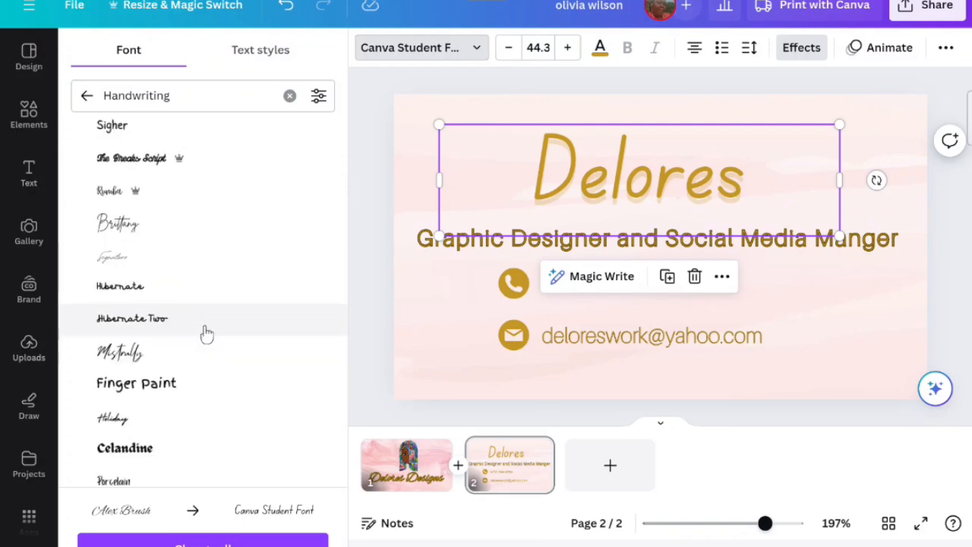
left_click(85, 96)
scroll(135, 228, "down", 3)
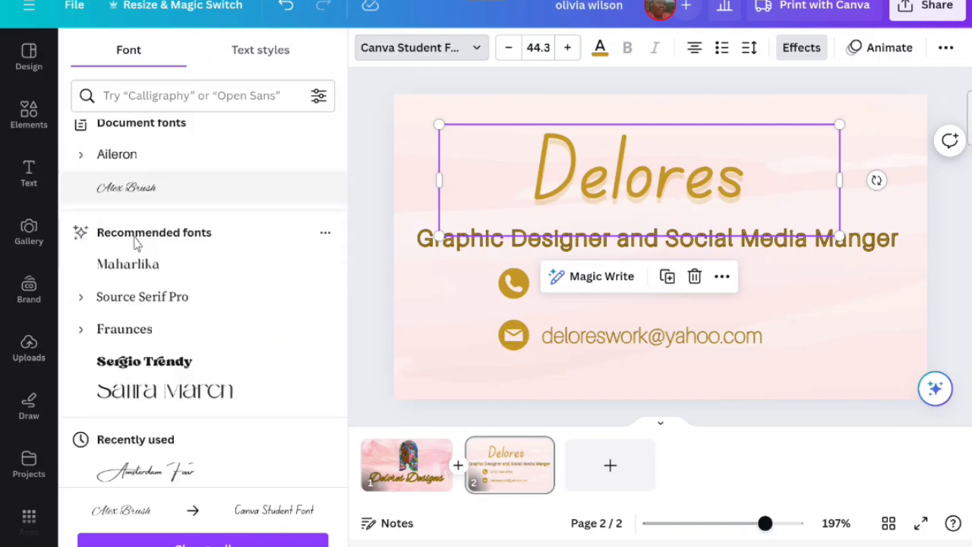
scroll(131, 251, "down", 5)
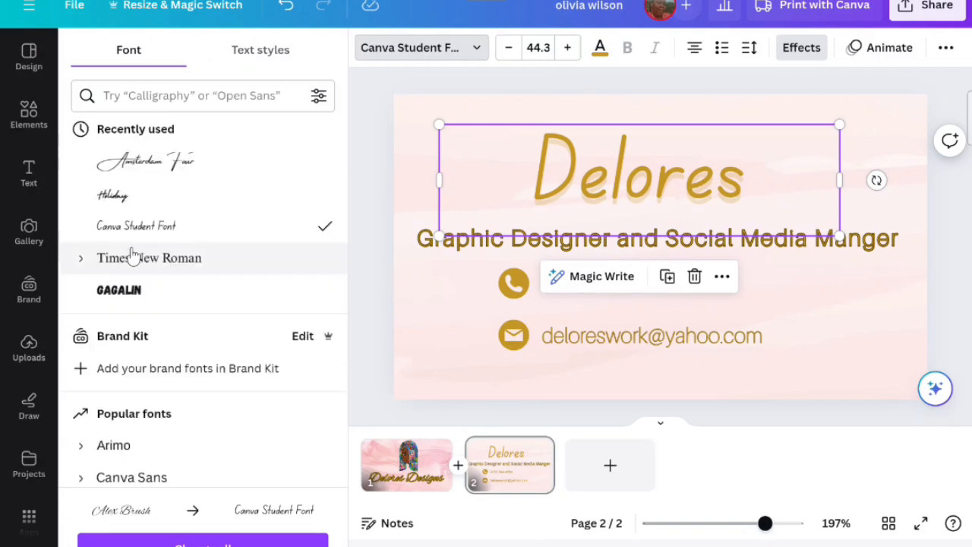
scroll(133, 253, "down", 2)
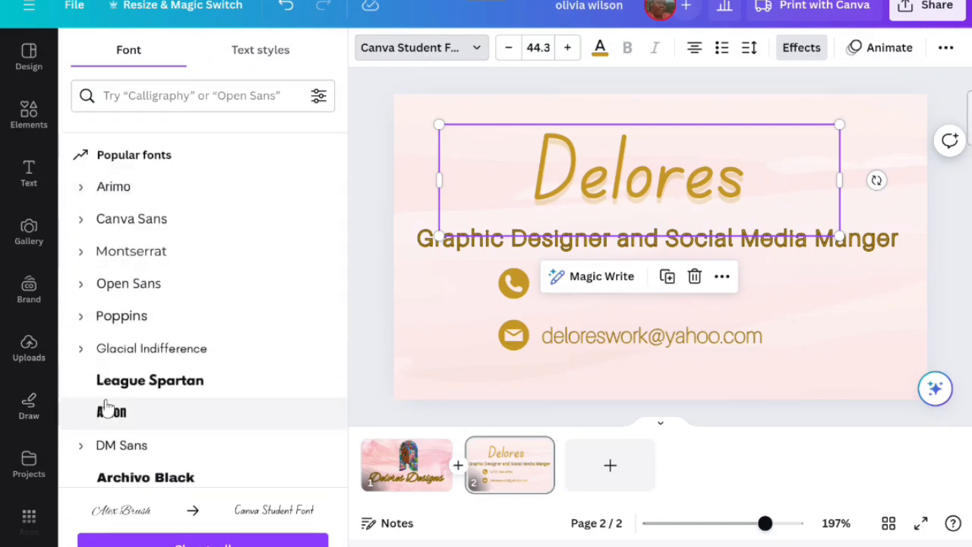
left_click(111, 411)
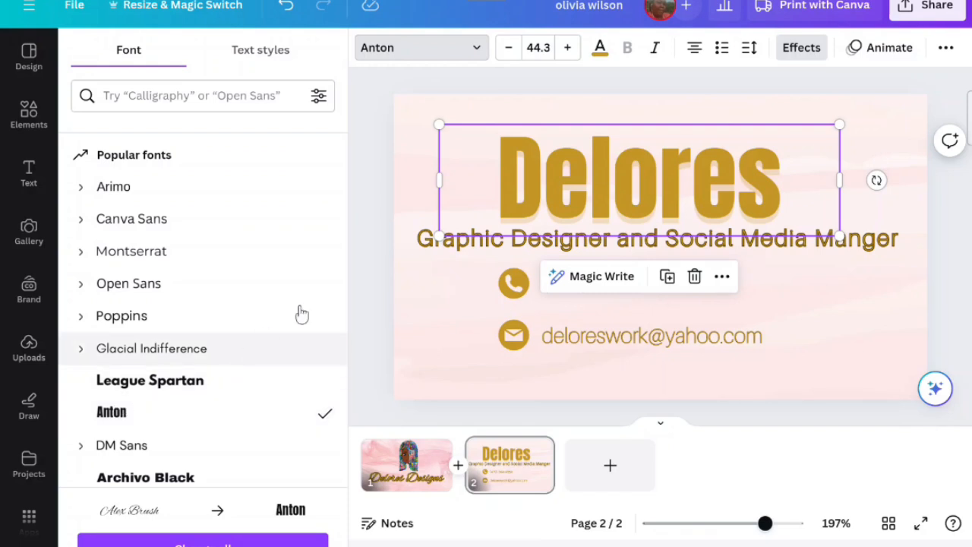
scroll(243, 270, "down", 1)
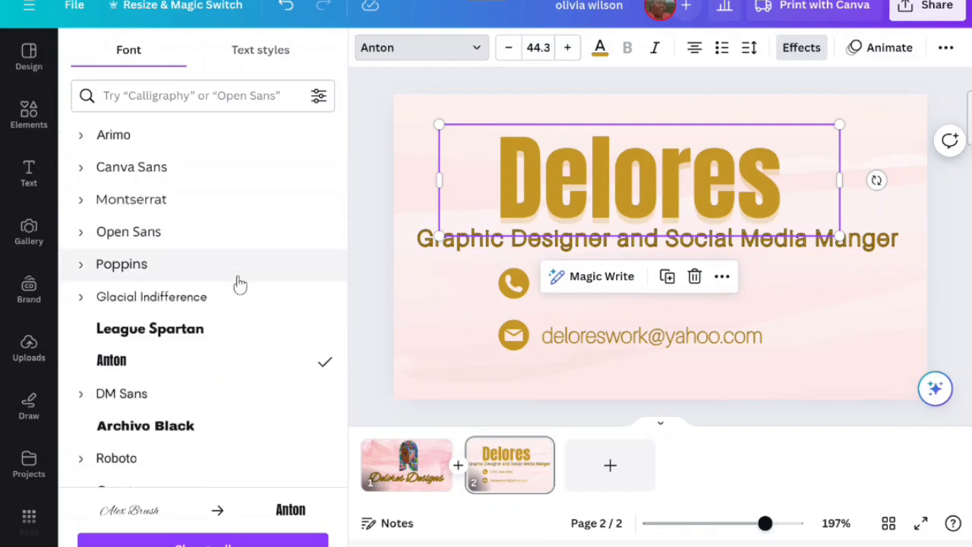
left_click(171, 426)
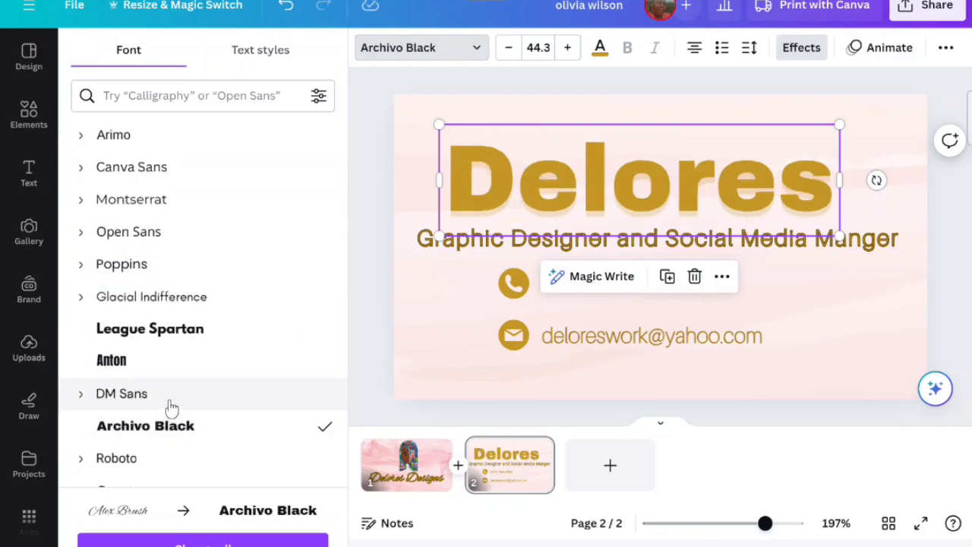
- Try the Gagalin font on the Delores heading
scroll(171, 409, "down", 3)
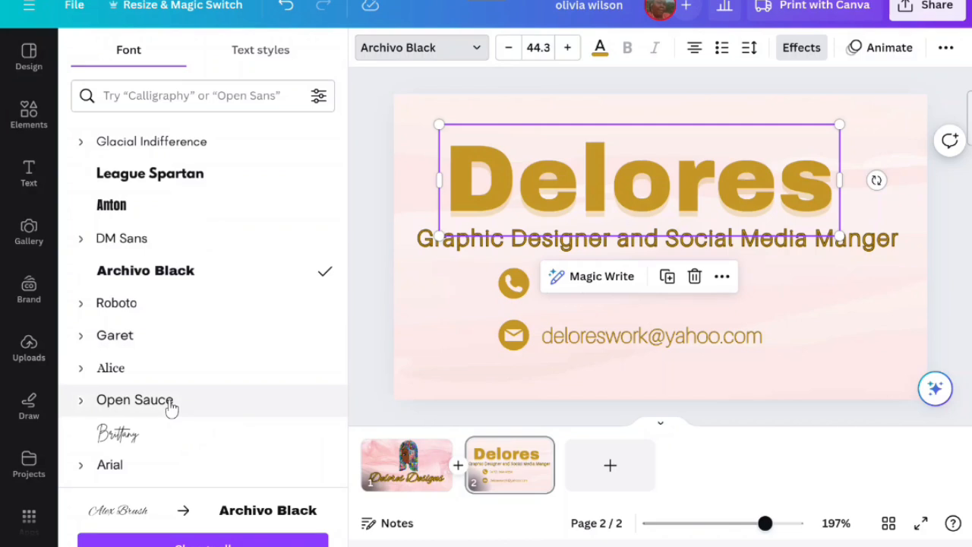
scroll(172, 408, "down", 2)
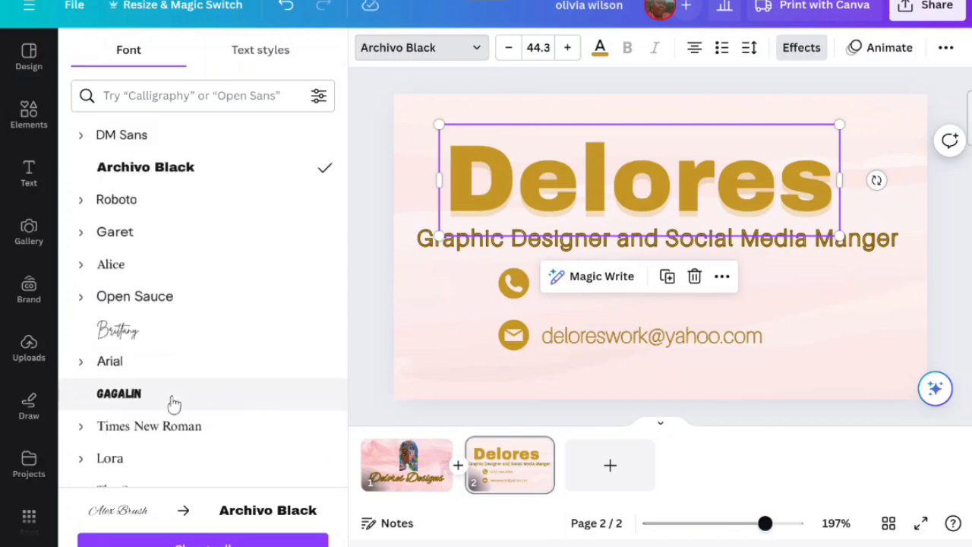
left_click(174, 403)
- Change the Delores heading font to Lora and nudge the heading slightly upward
scroll(174, 403, "down", 1)
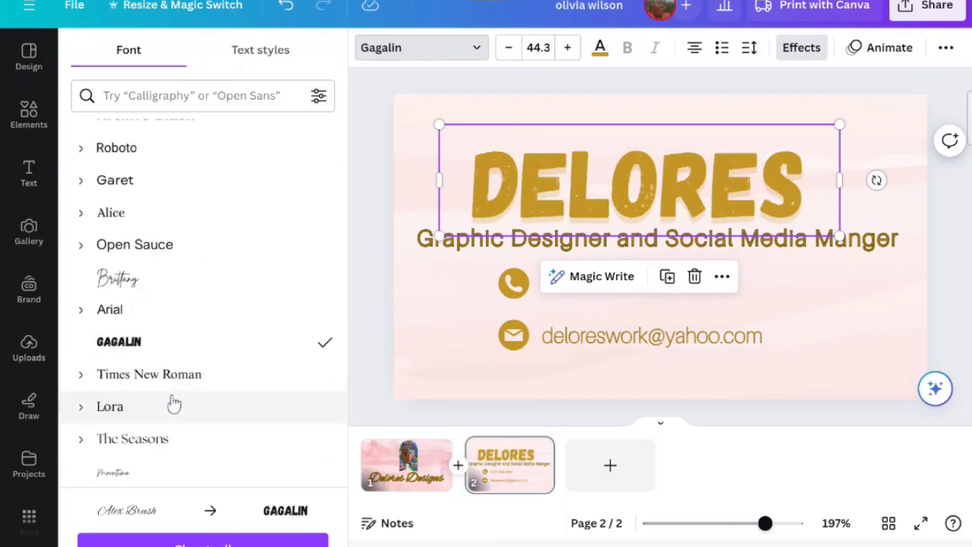
left_click(174, 403)
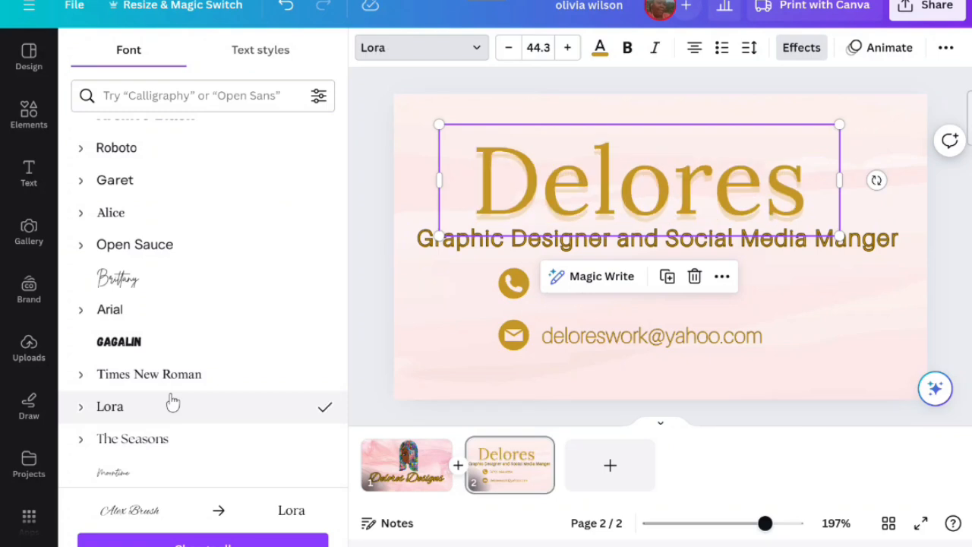
left_click(437, 278)
left_click_drag(522, 205, 546, 185)
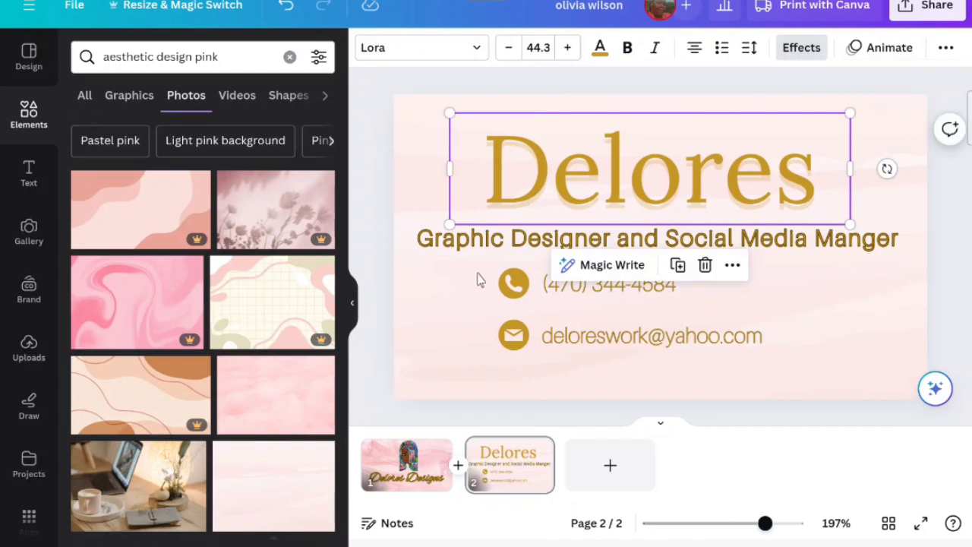
- Move the grouped phone and email contact lines slightly to the left on the card
left_click(467, 297)
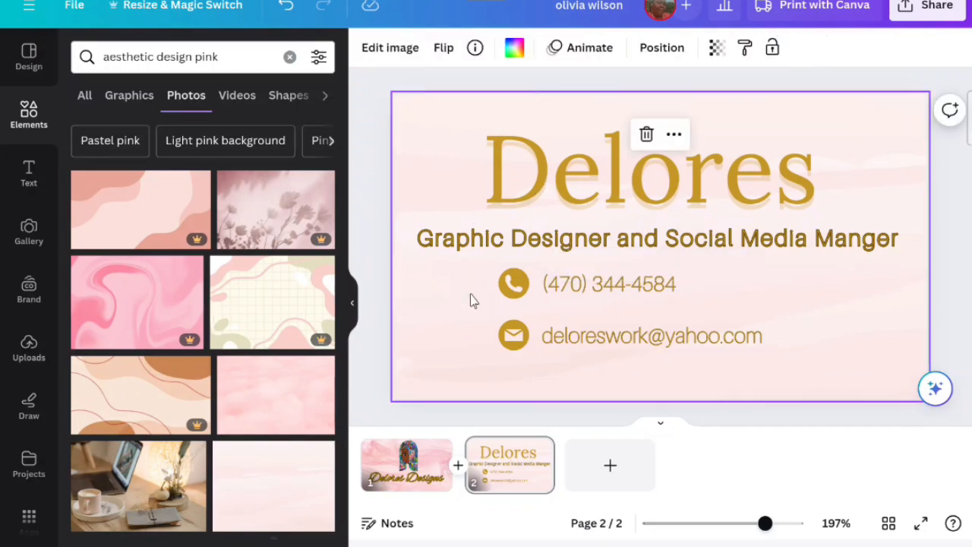
left_click(355, 305)
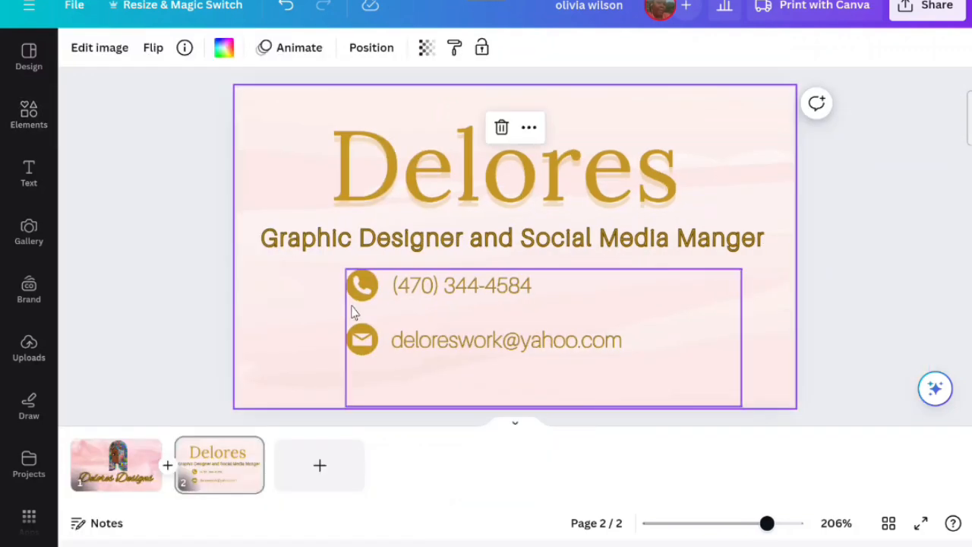
left_click(368, 321)
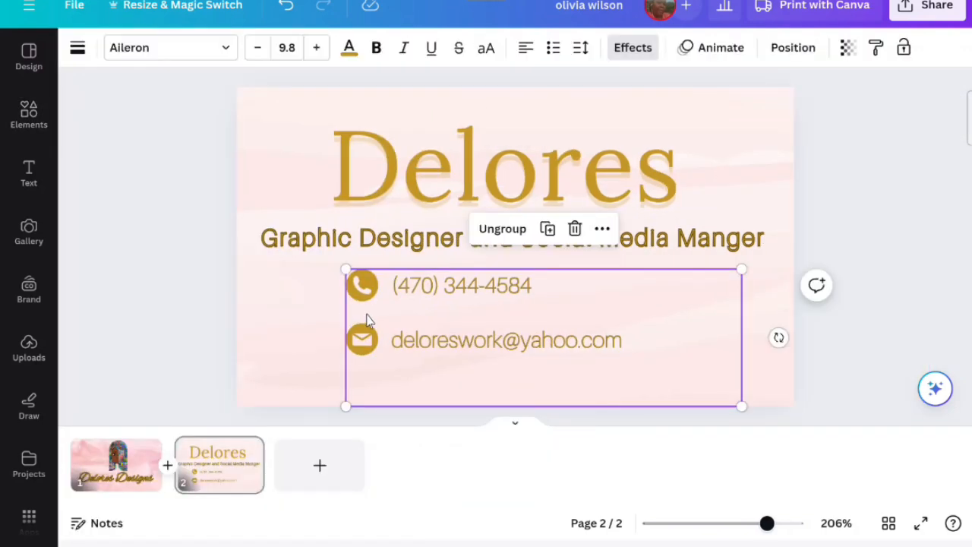
mouse_move(364, 320)
left_mouse_down()
mouse_move(373, 321)
mouse_move(364, 315)
left_mouse_up()
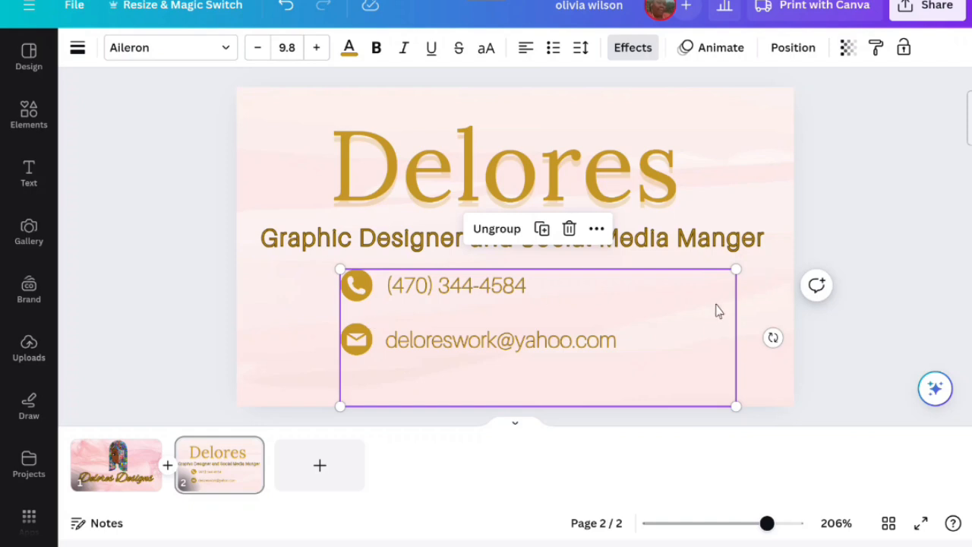
left_click_drag(596, 308, 538, 310)
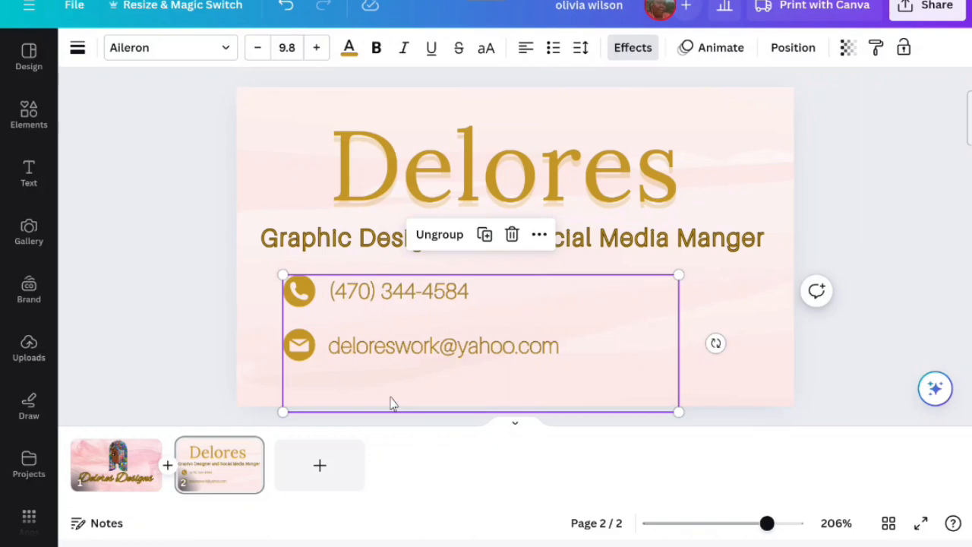
- Add the uploaded QR code image to the back card and scale it into the lower right corner
left_click(25, 354)
left_click(129, 215)
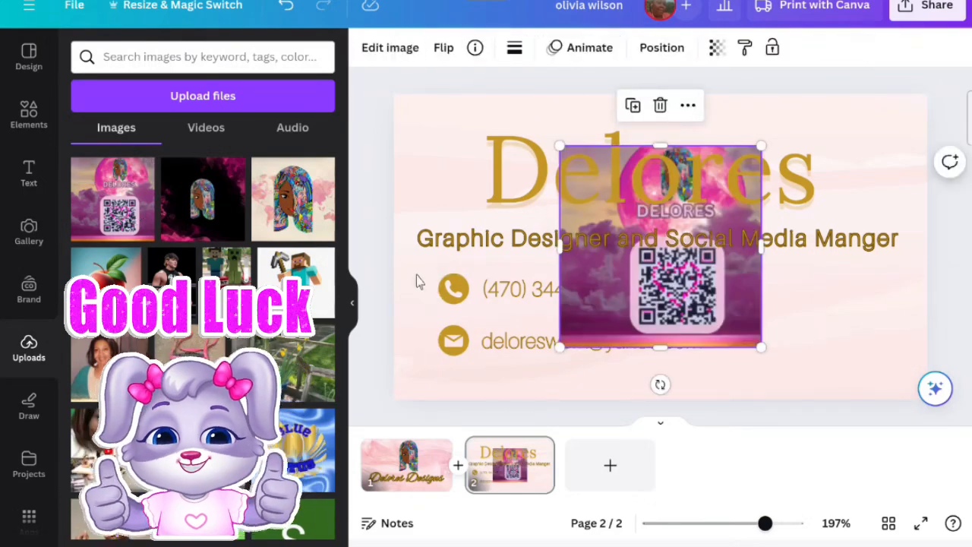
left_click(351, 302)
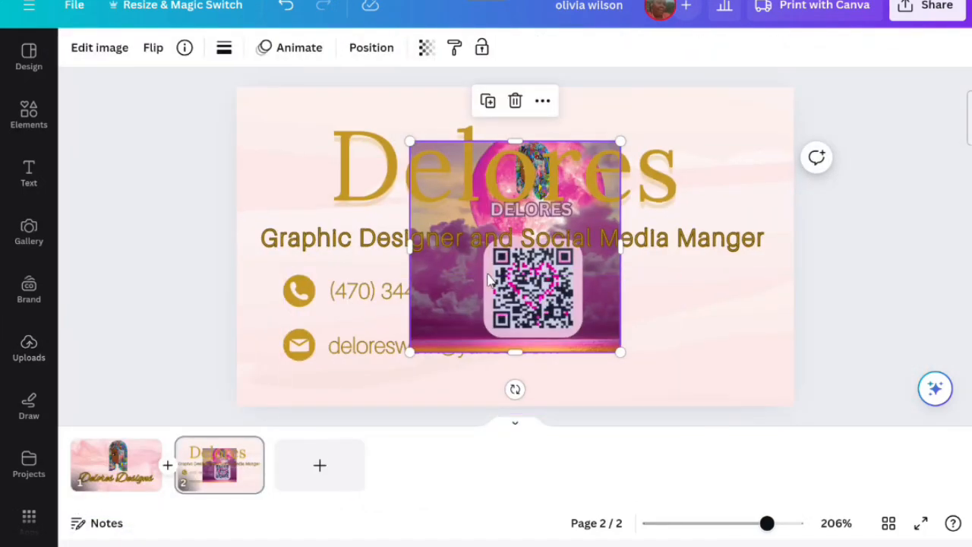
left_click_drag(490, 281, 670, 313)
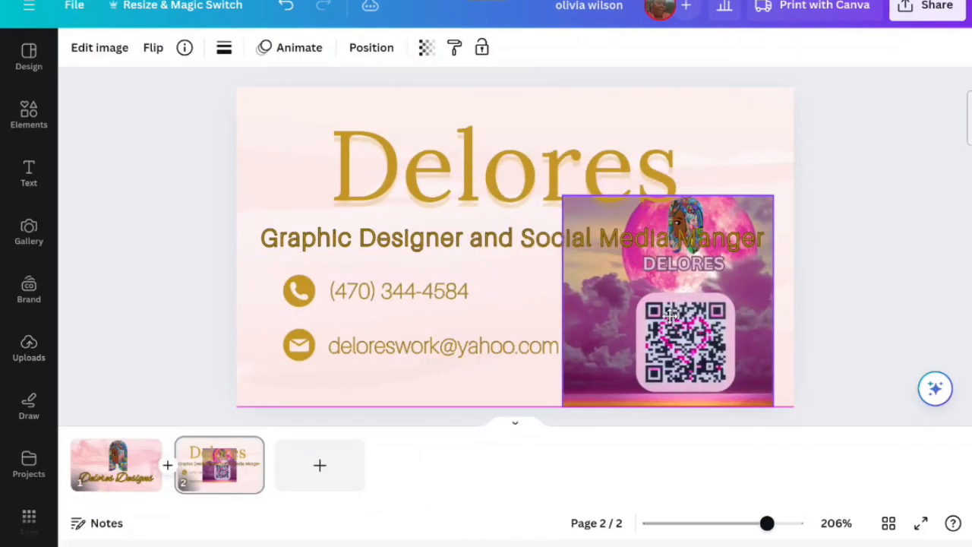
left_click_drag(564, 197, 615, 256)
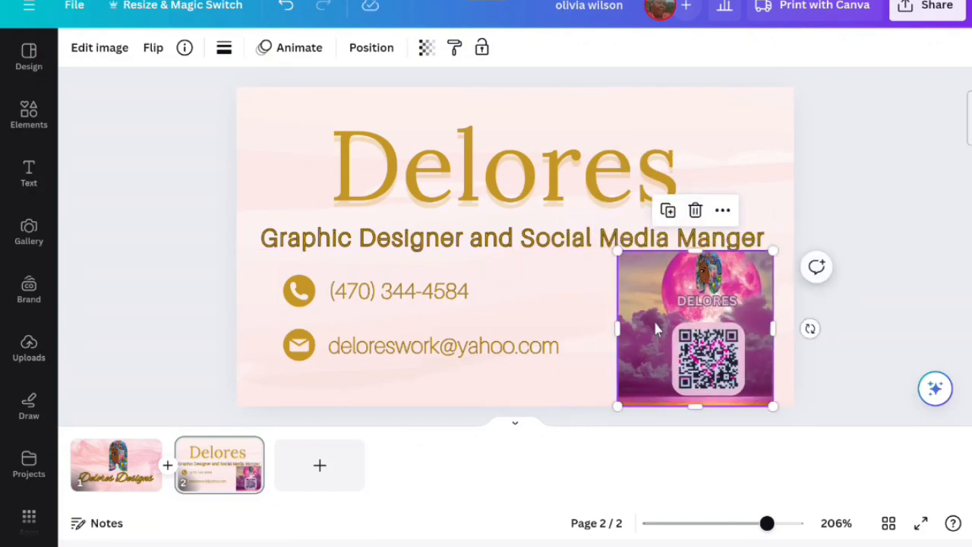
left_click_drag(657, 328, 634, 328)
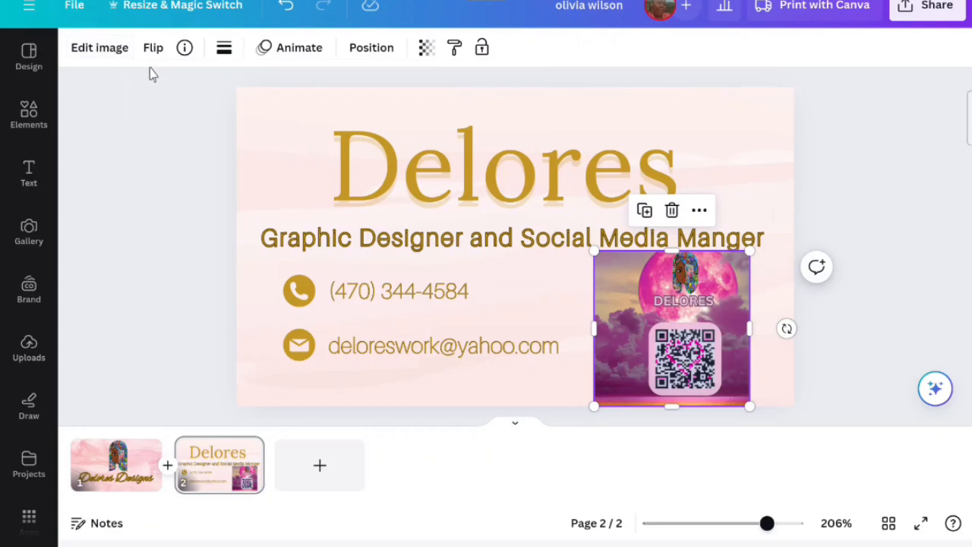
- Extract the QR code from the uploaded image with Magic Grab and delete the leftover image
left_click(120, 53)
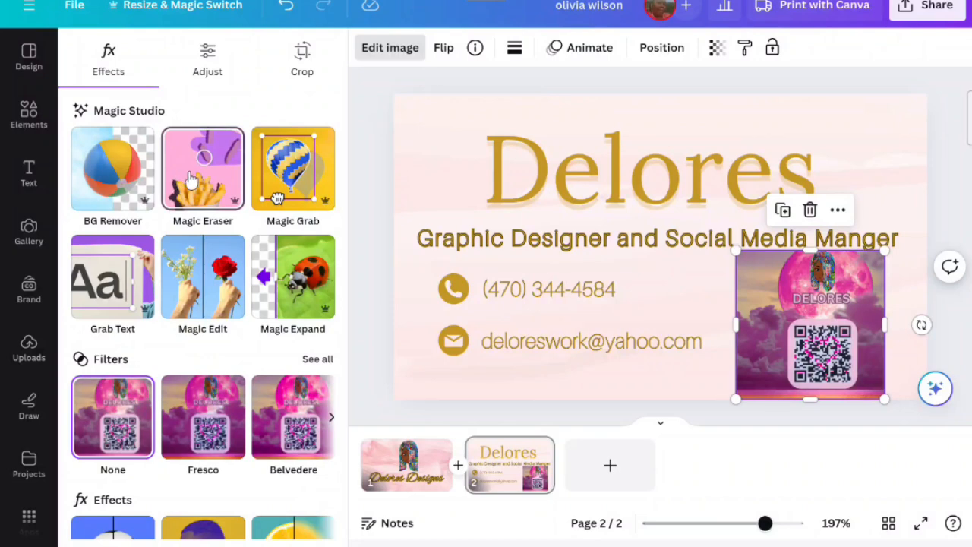
left_click(275, 186)
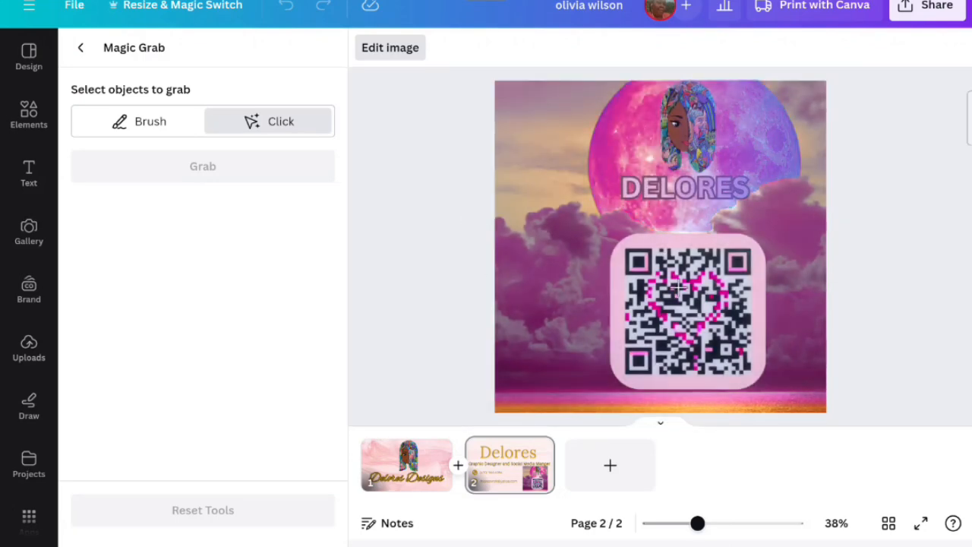
left_click(675, 294)
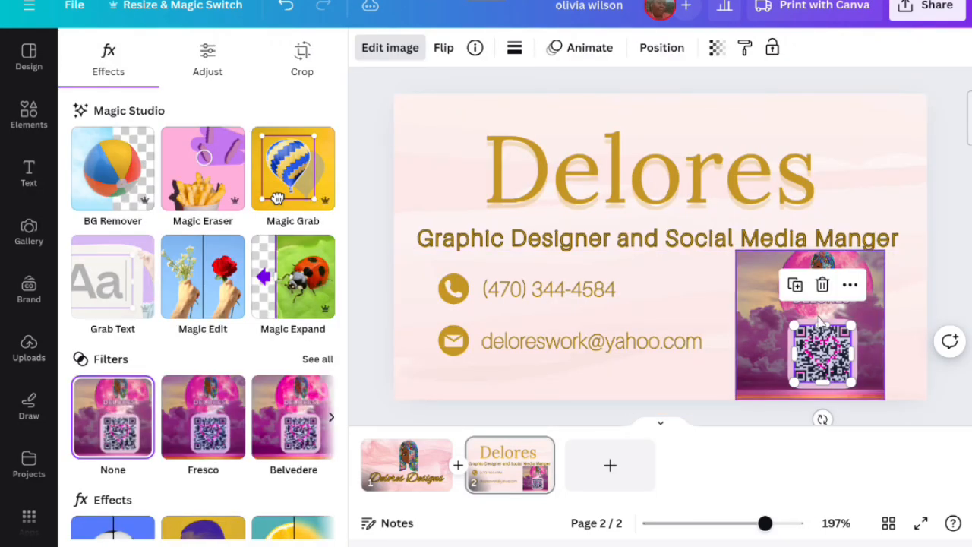
left_click_drag(826, 347, 853, 162)
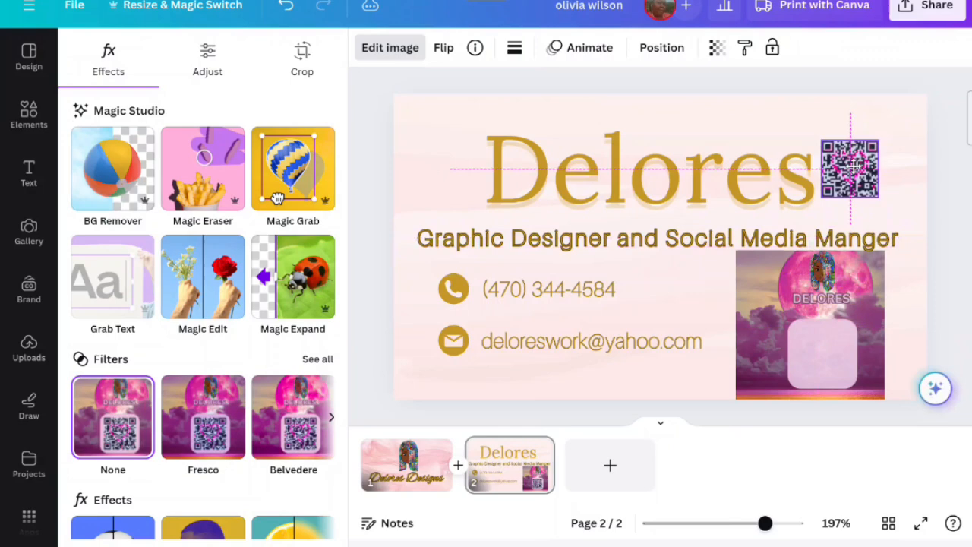
right_click(804, 365)
left_click(636, 220)
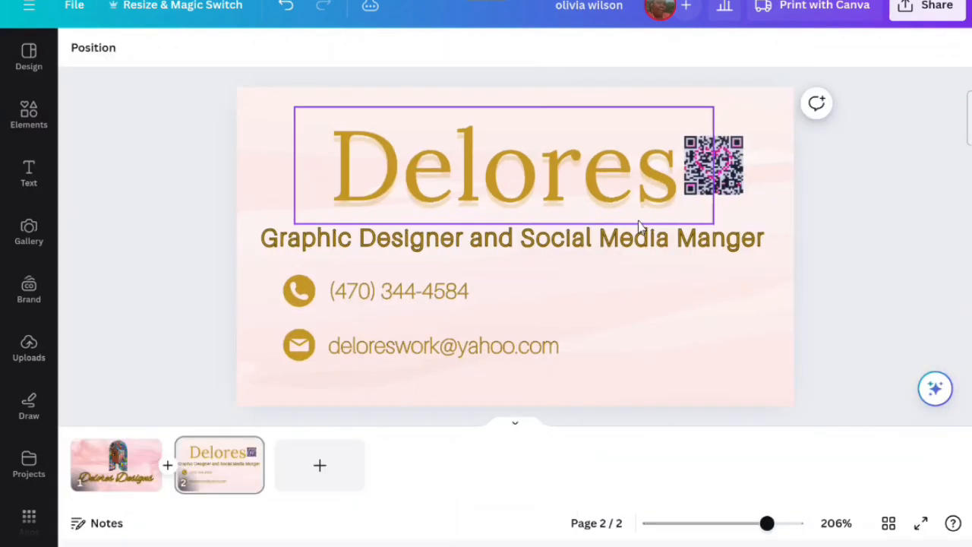
- Resize the extracted QR code and place it in the card's lower right corner
left_click_drag(729, 176, 711, 343)
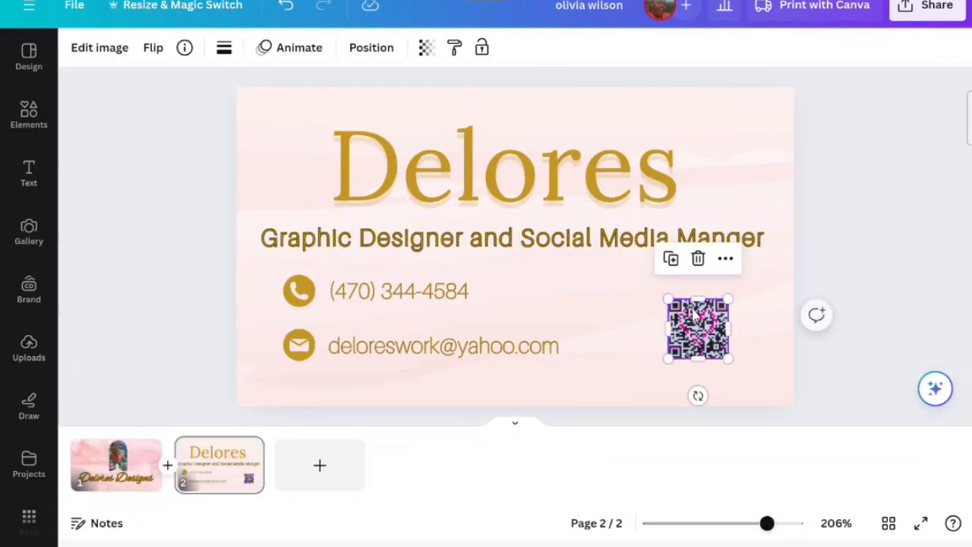
left_click_drag(666, 297, 513, 298)
left_click_drag(725, 359, 758, 391)
left_click_drag(682, 290, 700, 313)
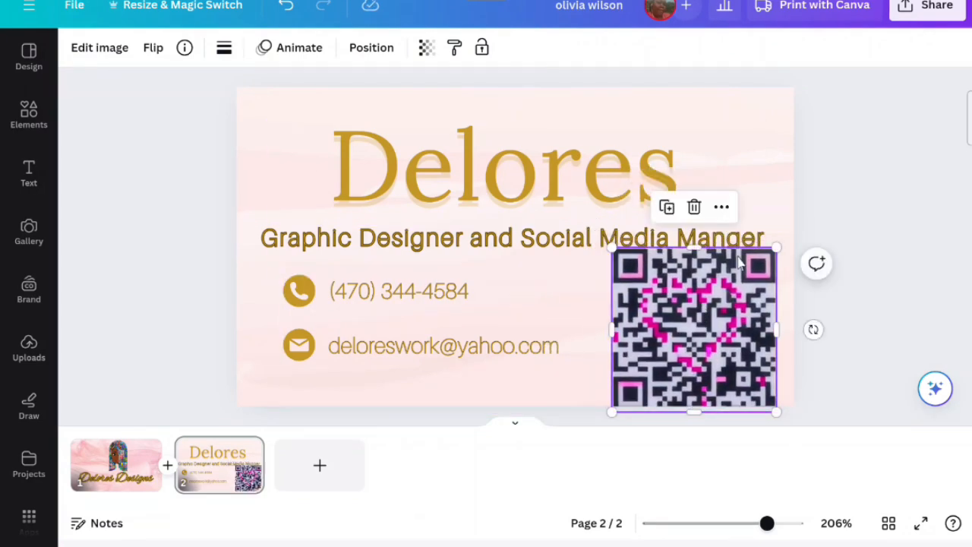
left_click_drag(775, 248, 764, 275)
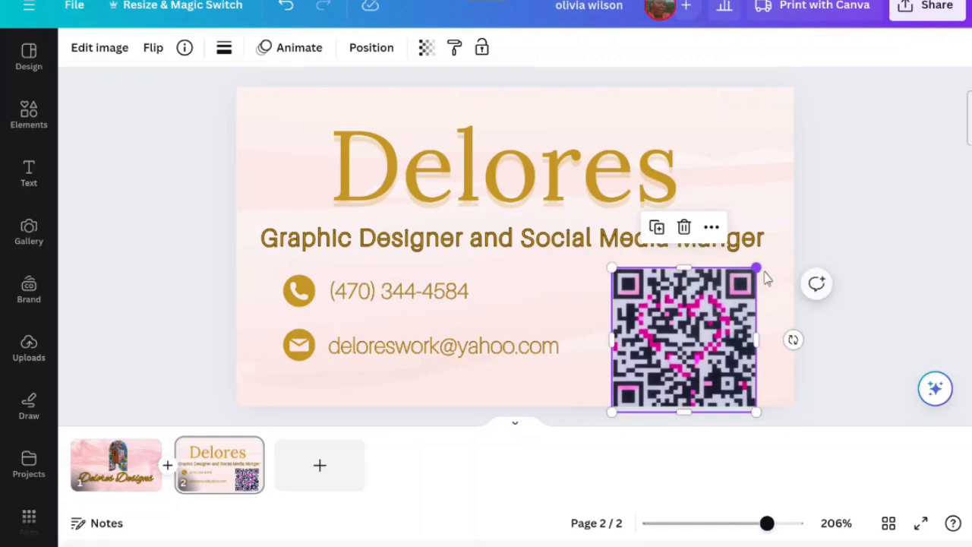
left_click(883, 282)
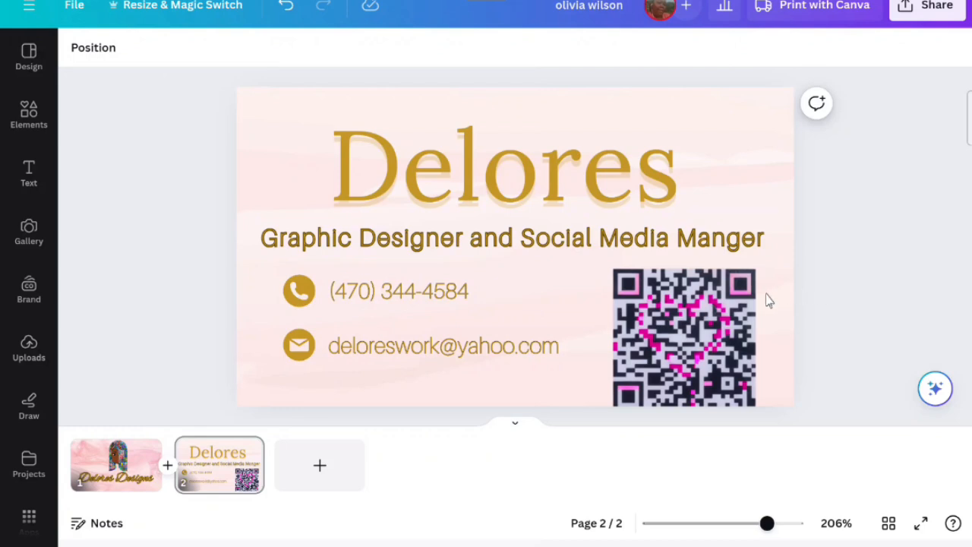
left_click_drag(720, 326, 757, 319)
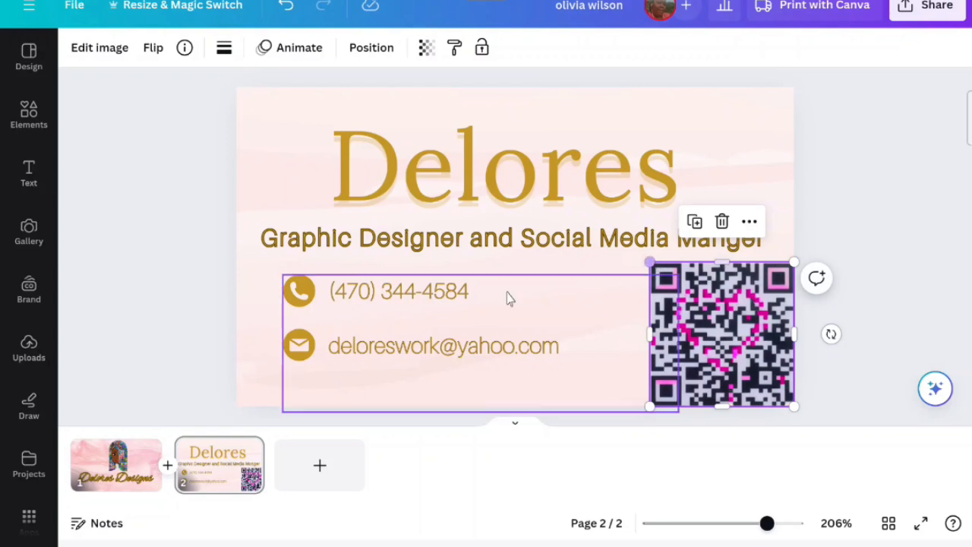
- Shift the contact group to the right, closer to the QR code
left_click_drag(436, 313, 490, 309)
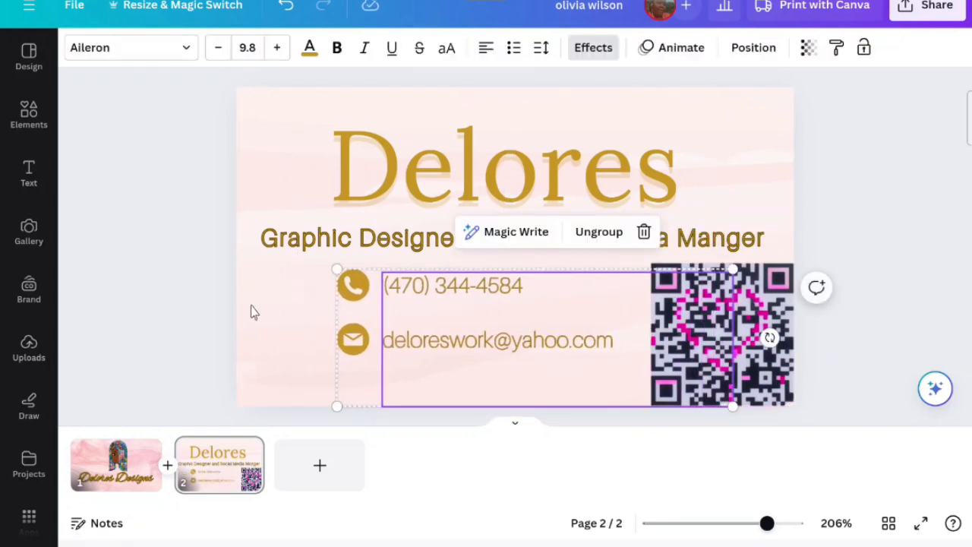
left_click_drag(390, 327, 401, 322)
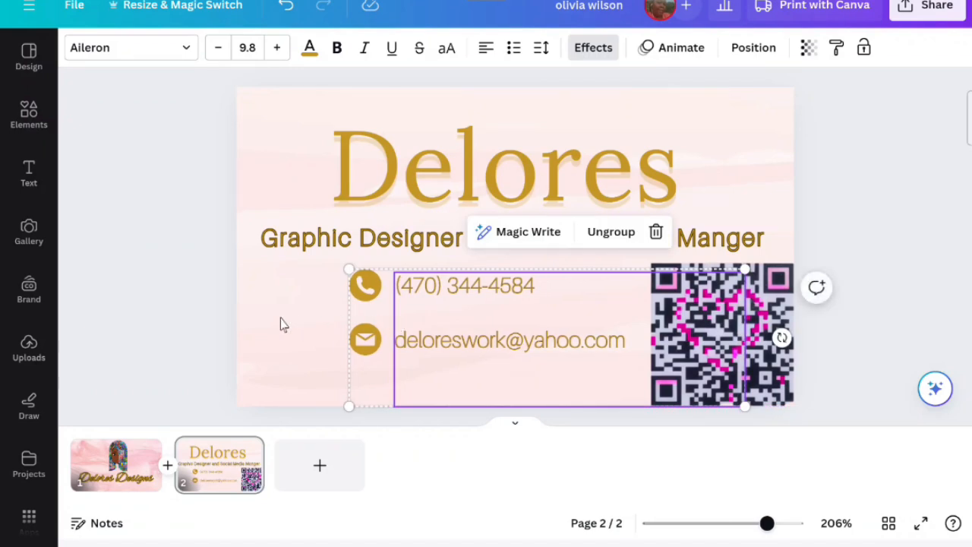
left_click(281, 322)
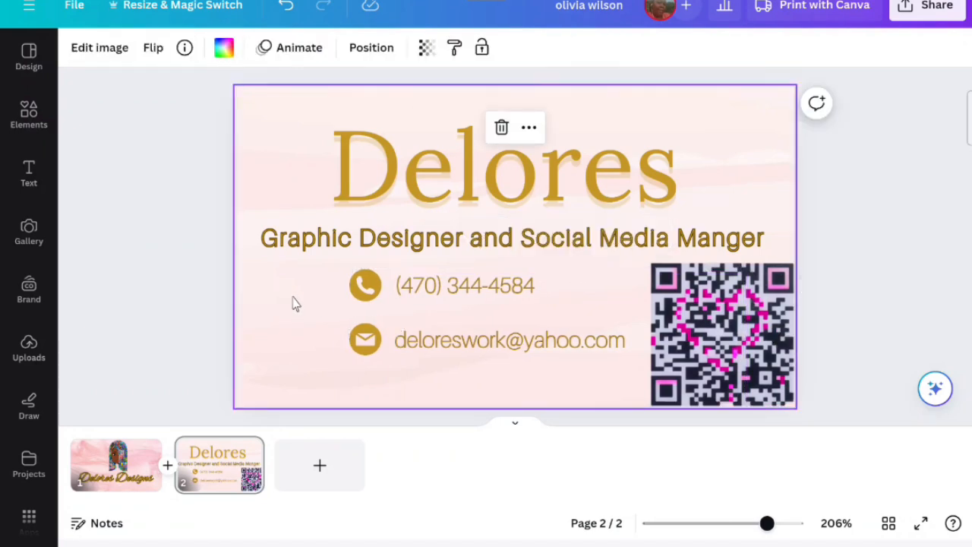
- Open Print with Canva for business cards and browse the mockup previews of both sides
scroll(317, 305, "down", 1)
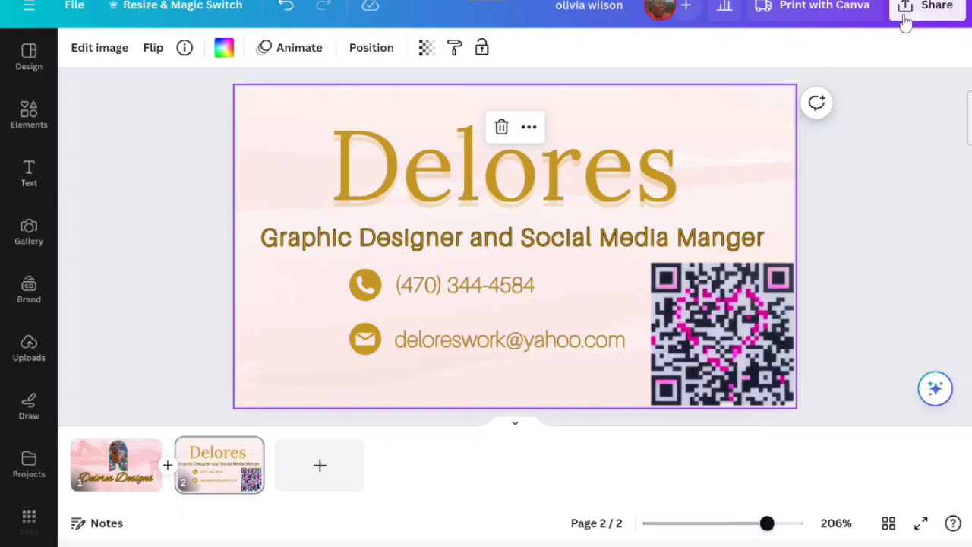
left_click(836, 9)
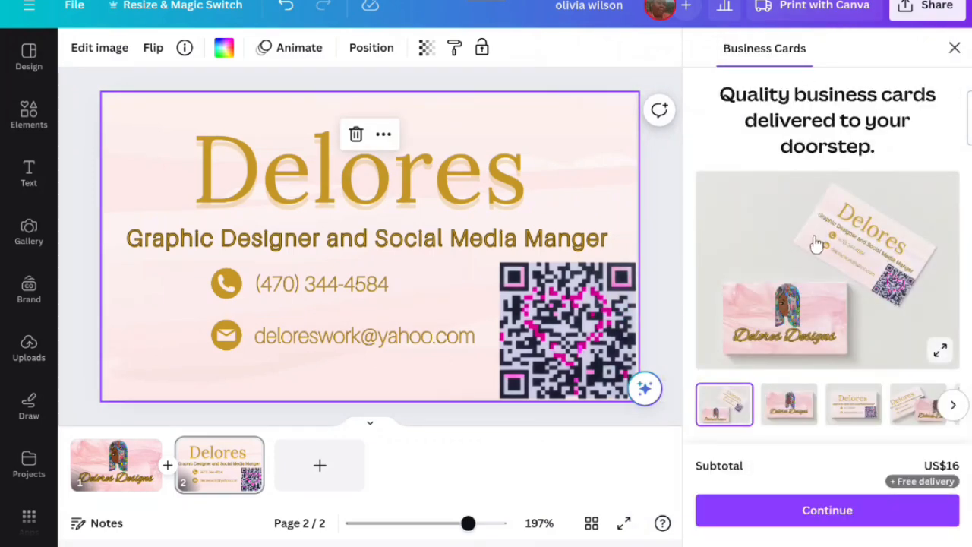
scroll(813, 240, "down", 1)
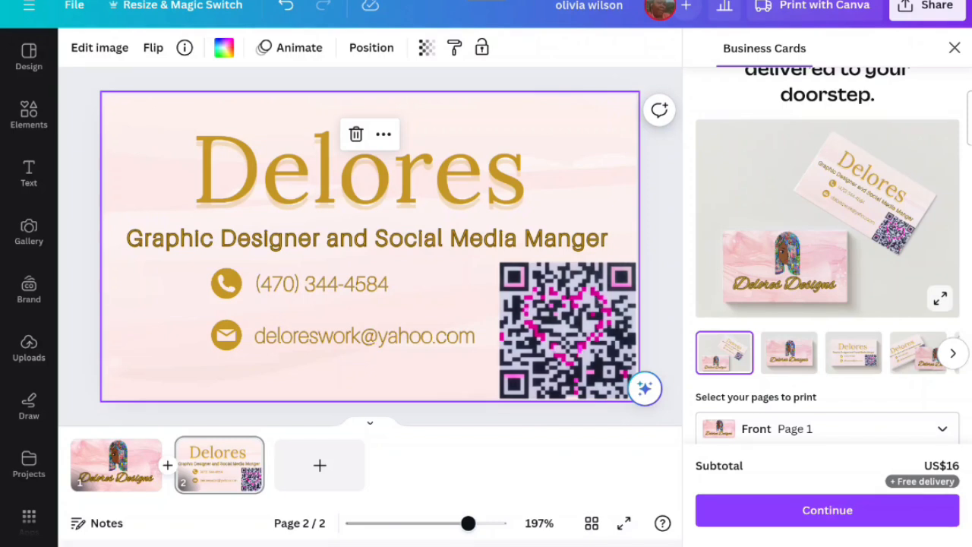
left_click(939, 298)
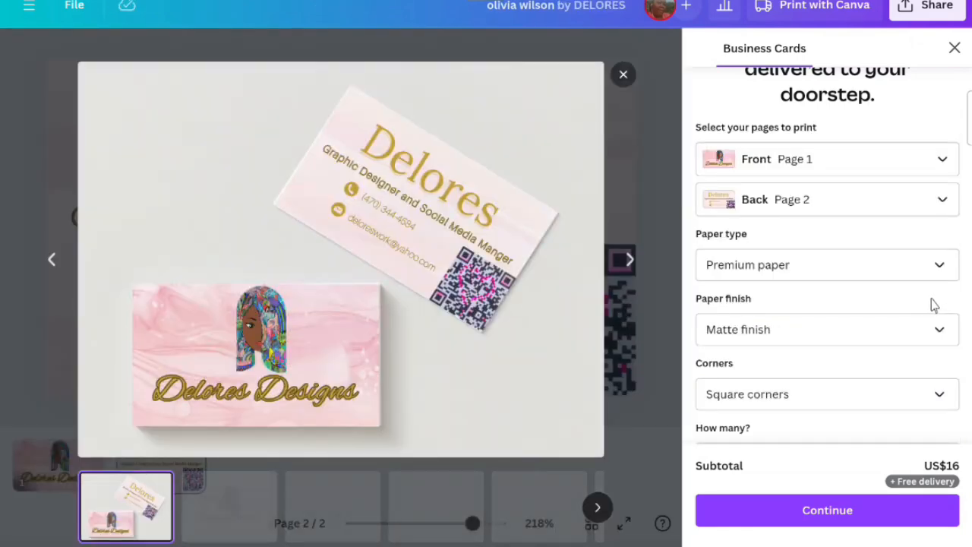
left_click(629, 260)
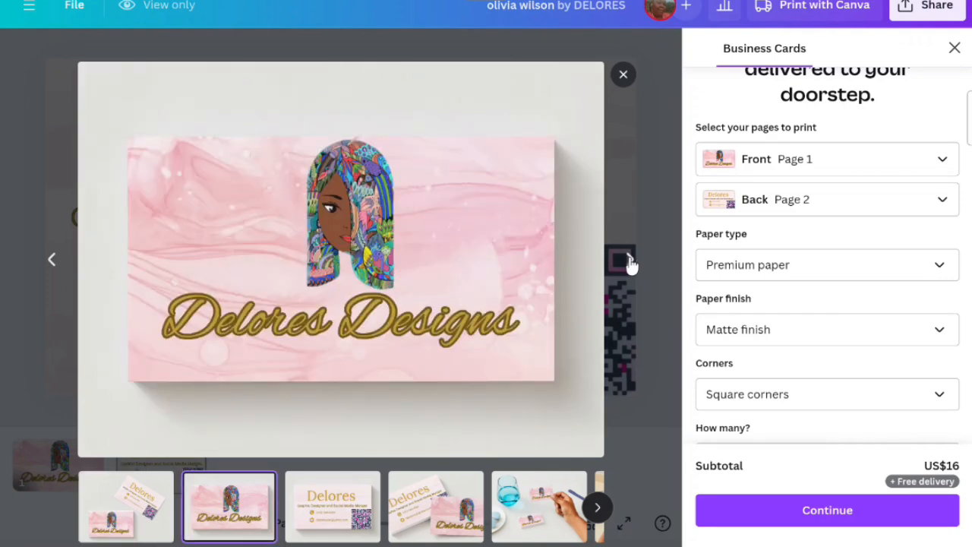
left_click(629, 262)
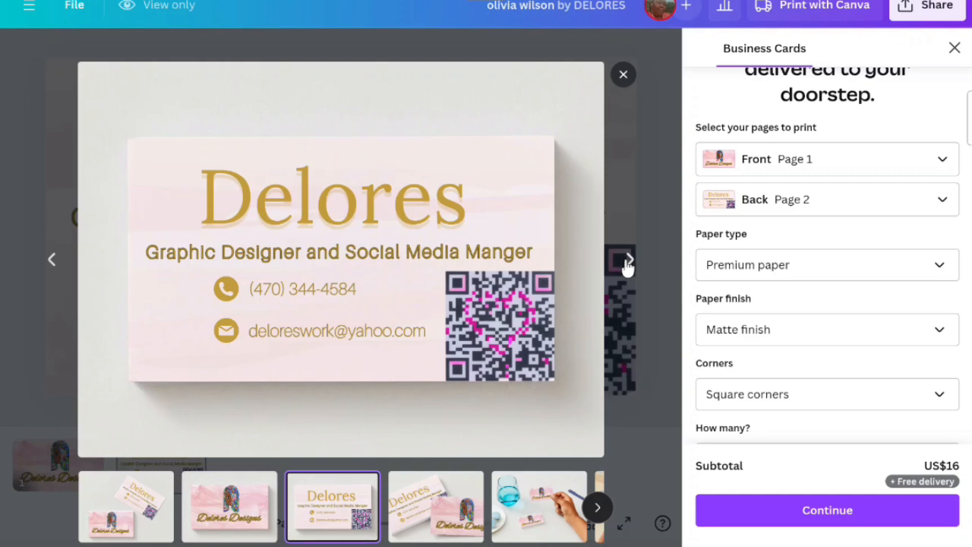
left_click(628, 262)
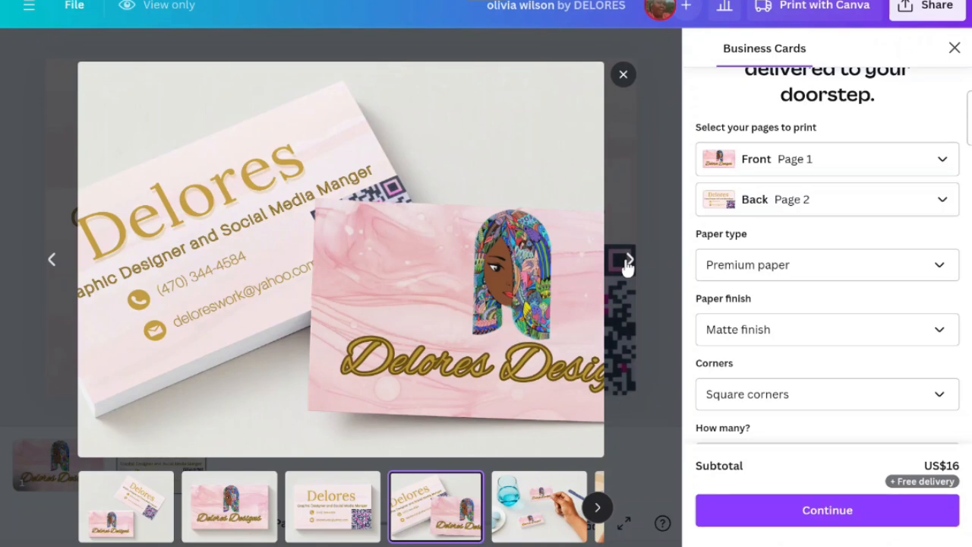
- Page through the remaining business card mockups until the flat back-side preview is shown
left_click(629, 262)
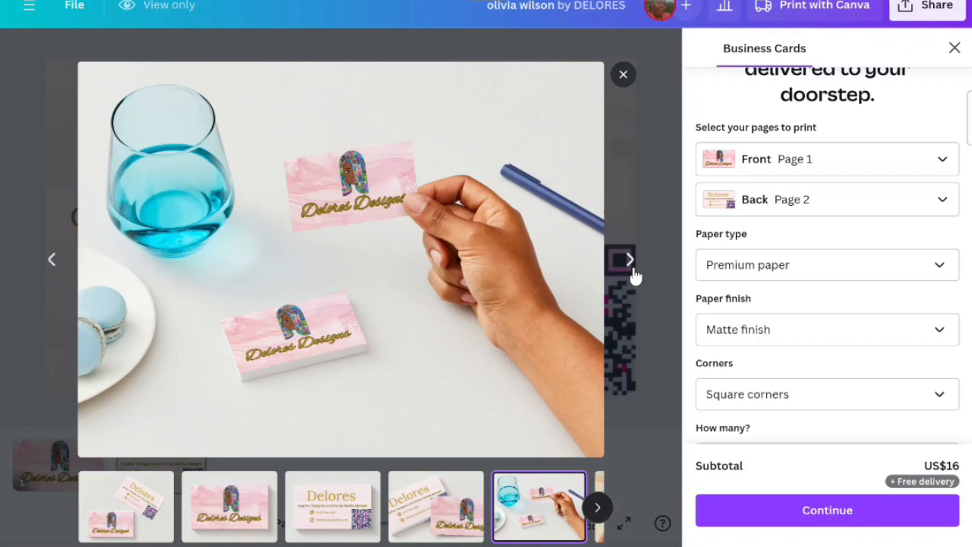
left_click(630, 263)
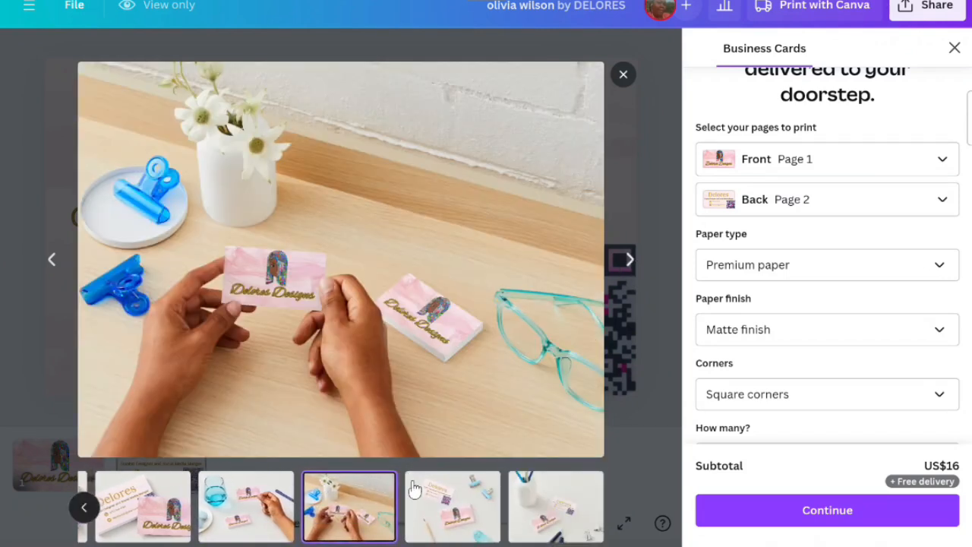
left_click(629, 263)
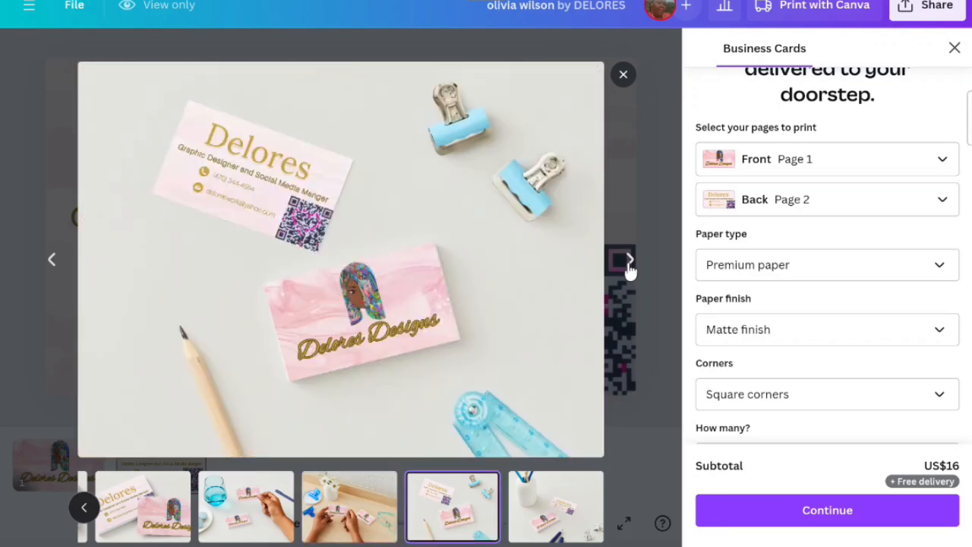
left_click(630, 263)
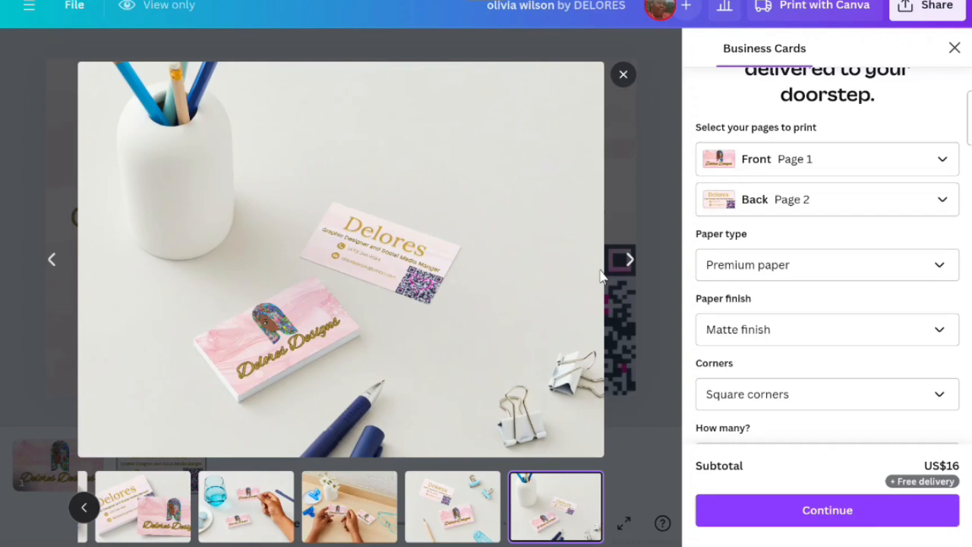
left_click(628, 263)
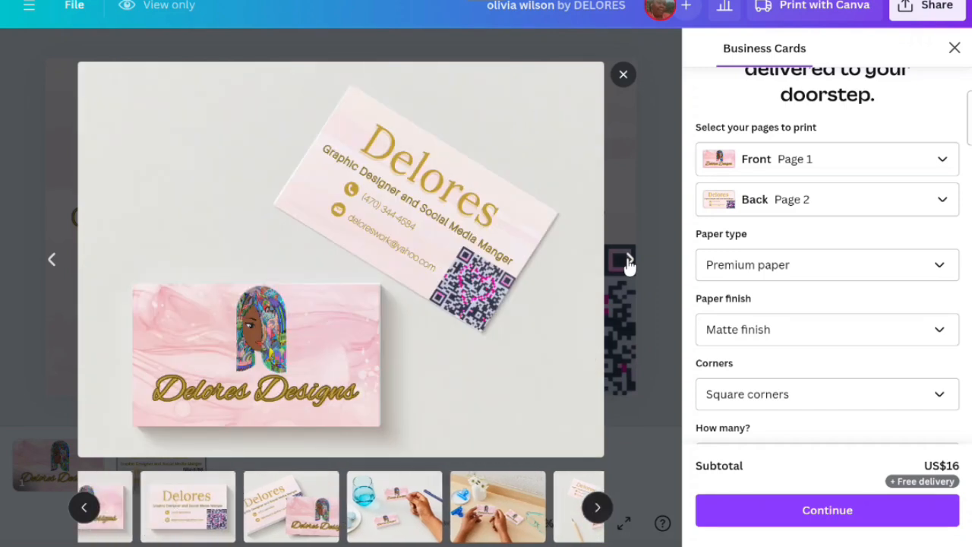
left_click(628, 262)
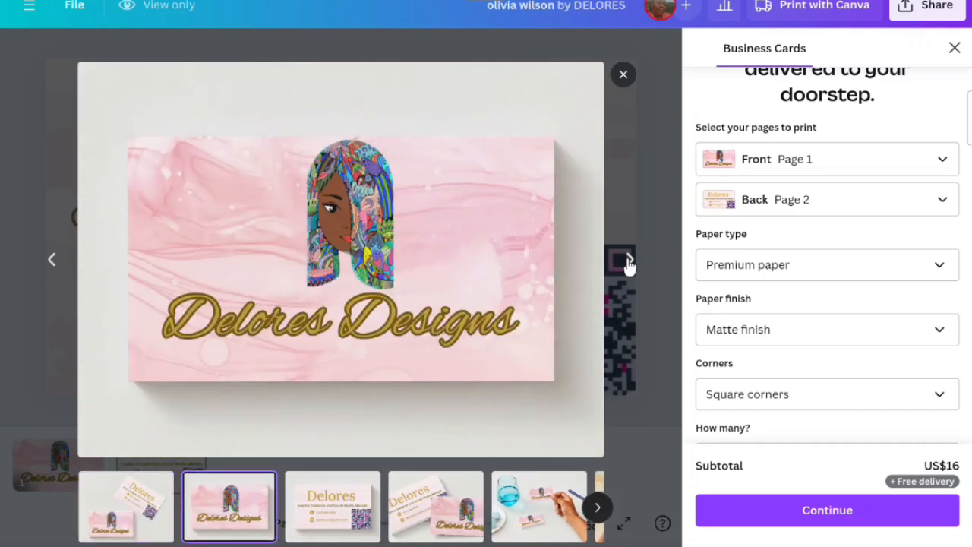
left_click(628, 263)
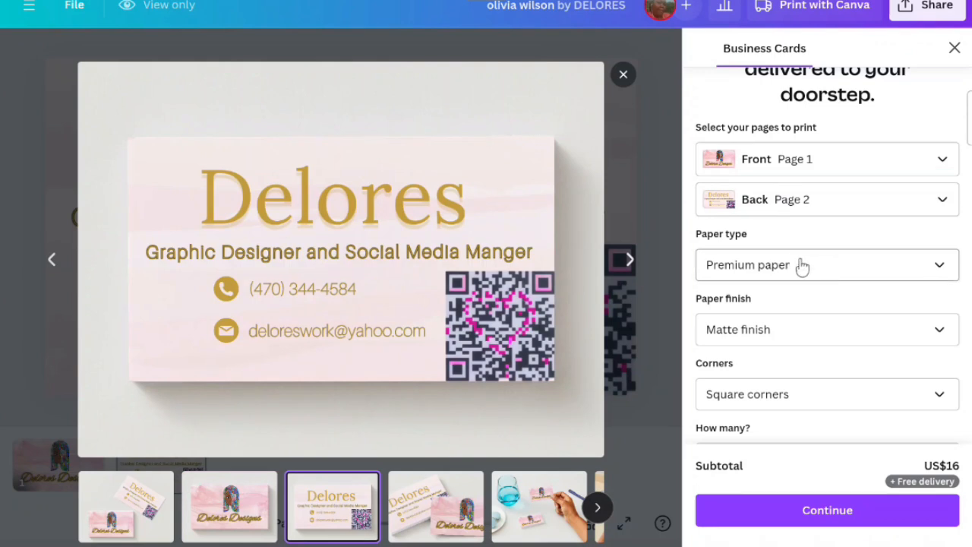
- Review the available paper type and paper finish options for the printed cards
scroll(832, 270, "down", 1)
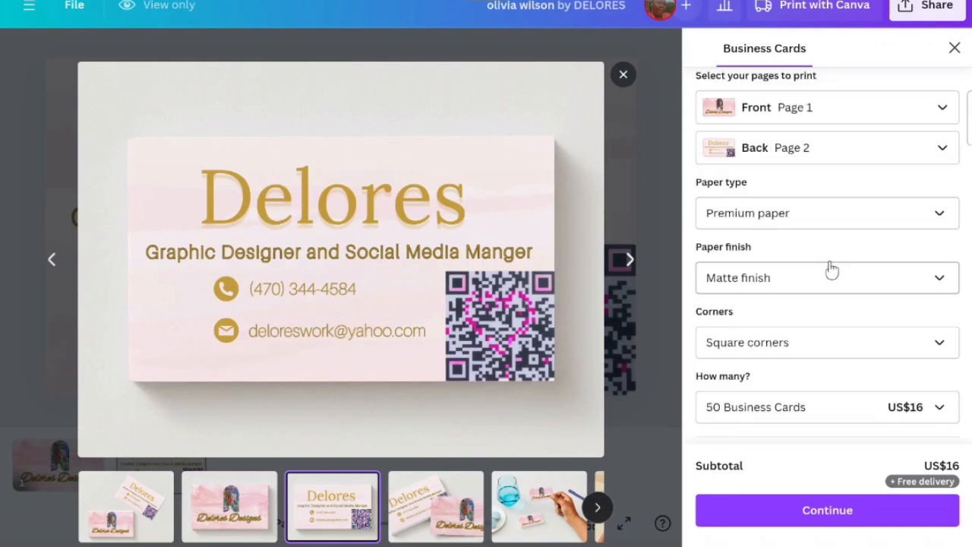
left_click(826, 222)
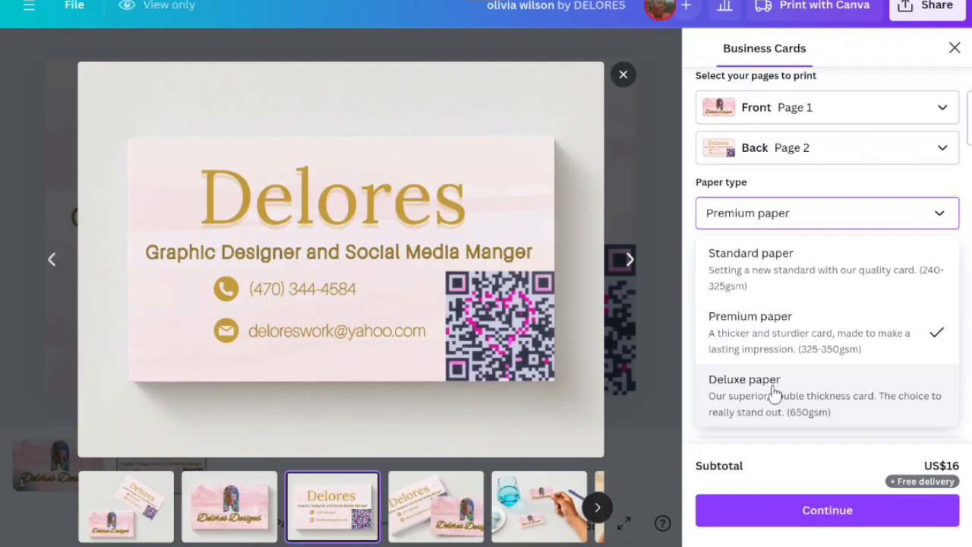
scroll(791, 311, "down", 1)
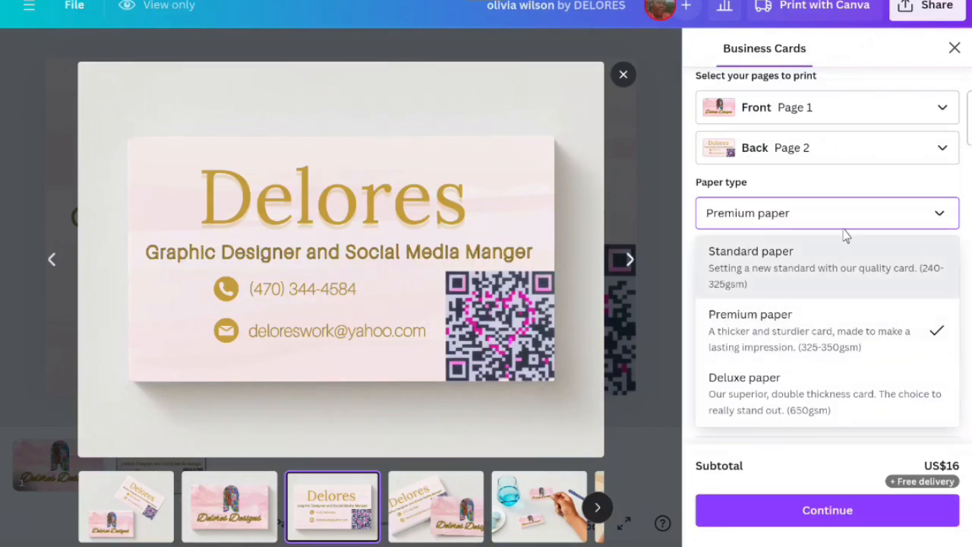
left_click(691, 398)
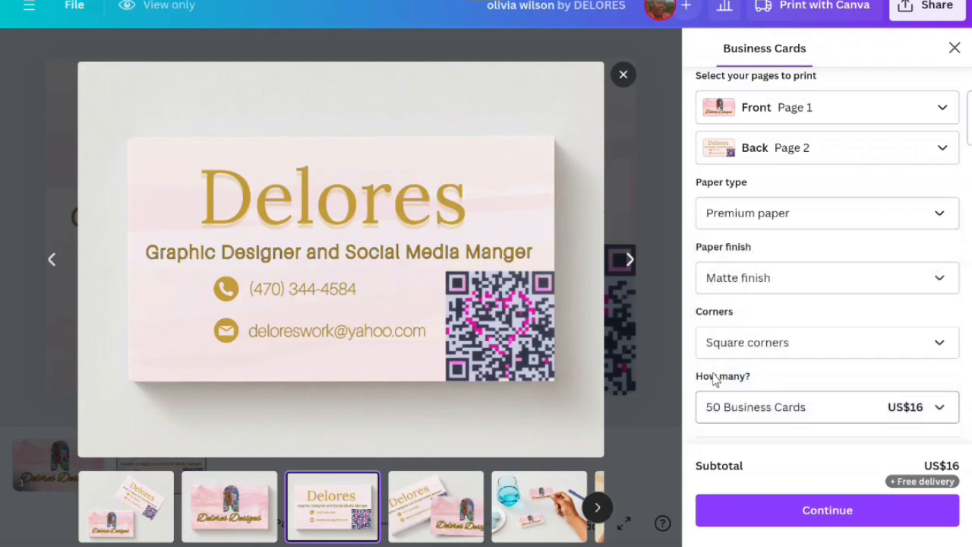
left_click(768, 282)
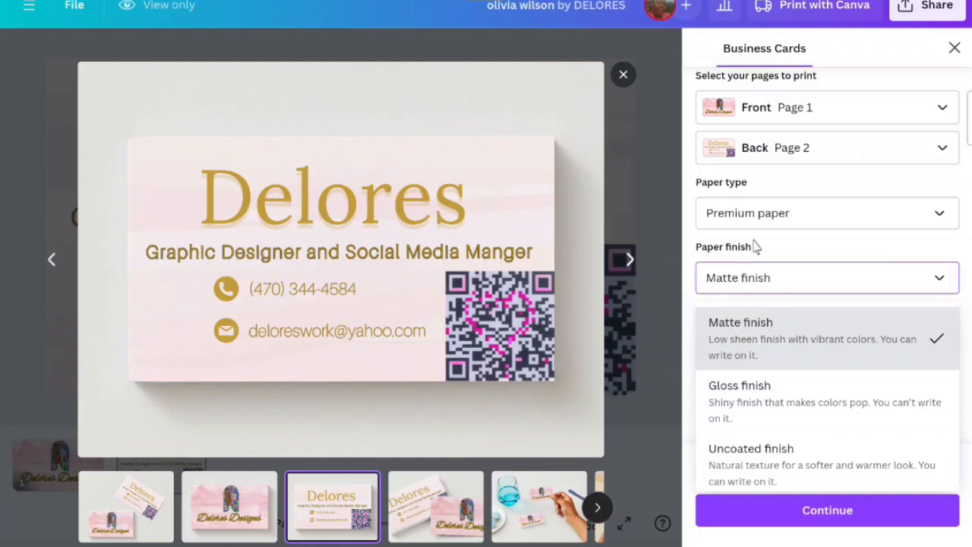
left_click(766, 348)
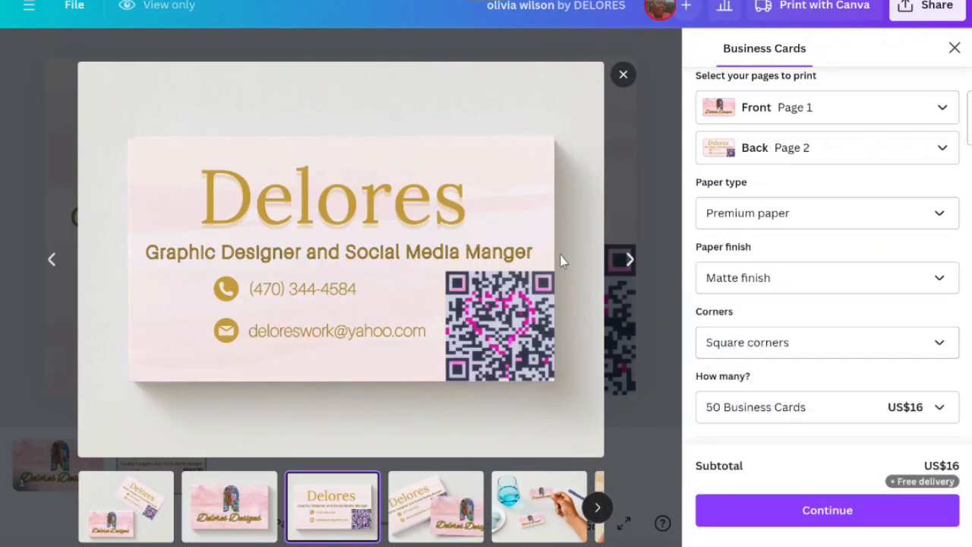
- Try rounded corners on the card preview, then switch back to square corners
left_click(729, 343)
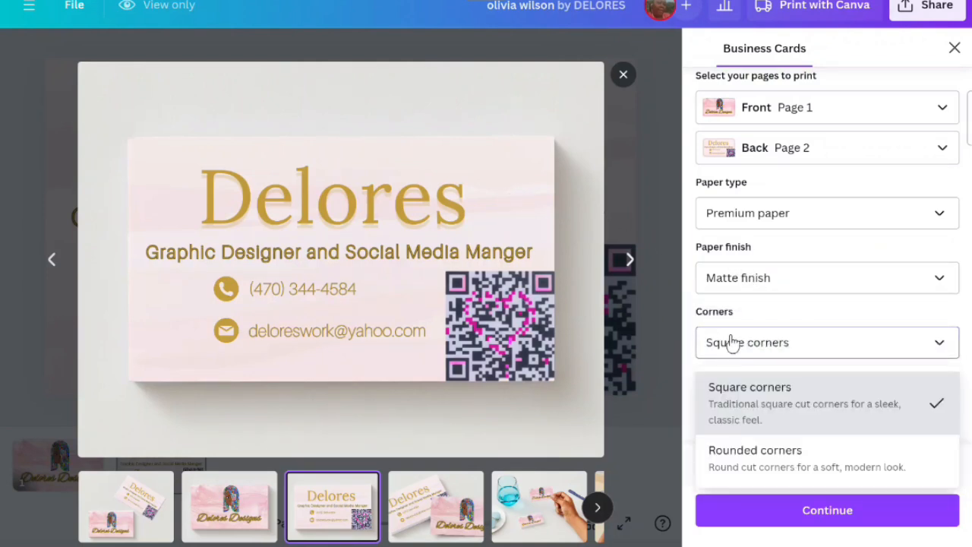
left_click(730, 460)
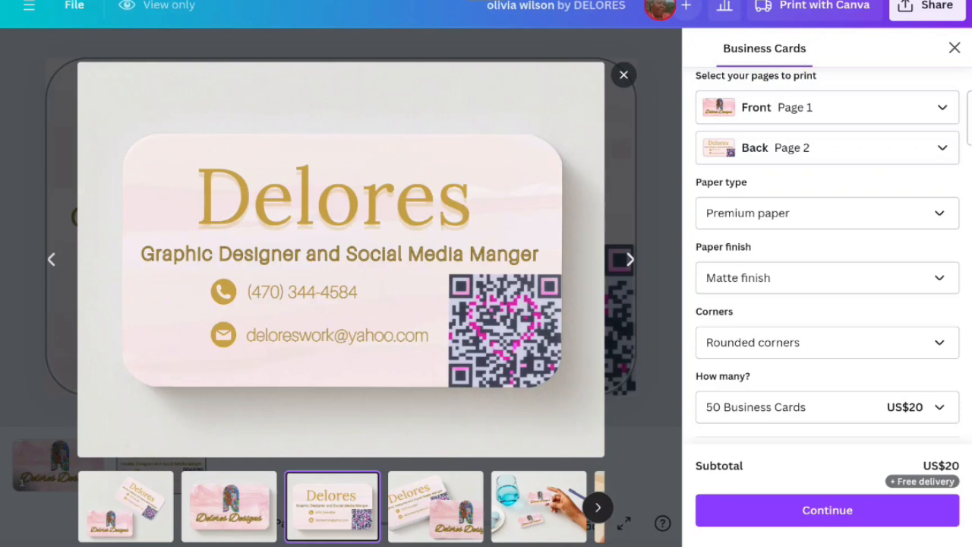
left_click(778, 347)
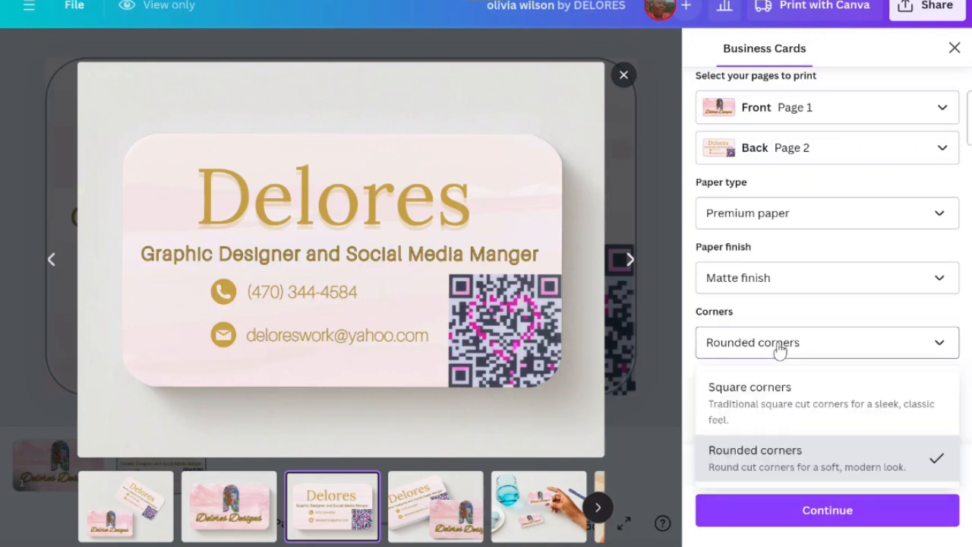
left_click(768, 391)
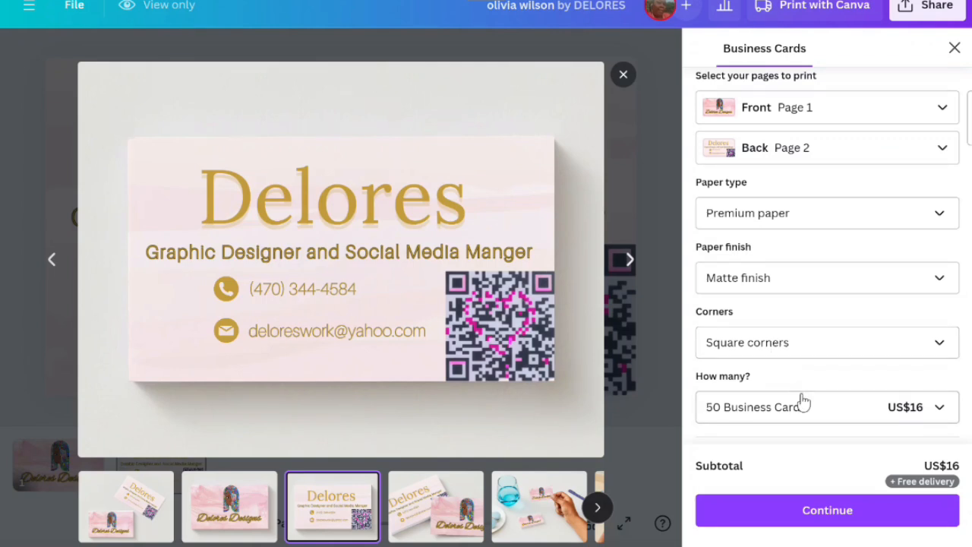
- Compare quantity prices with rounded corners selected, then return the corners to square
scroll(803, 402, "down", 1)
left_click(825, 312)
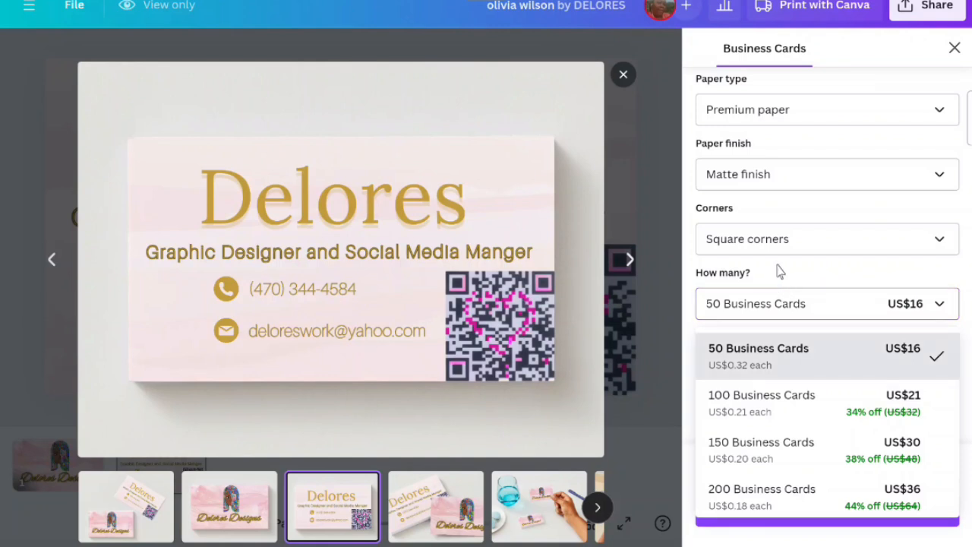
left_click(813, 242)
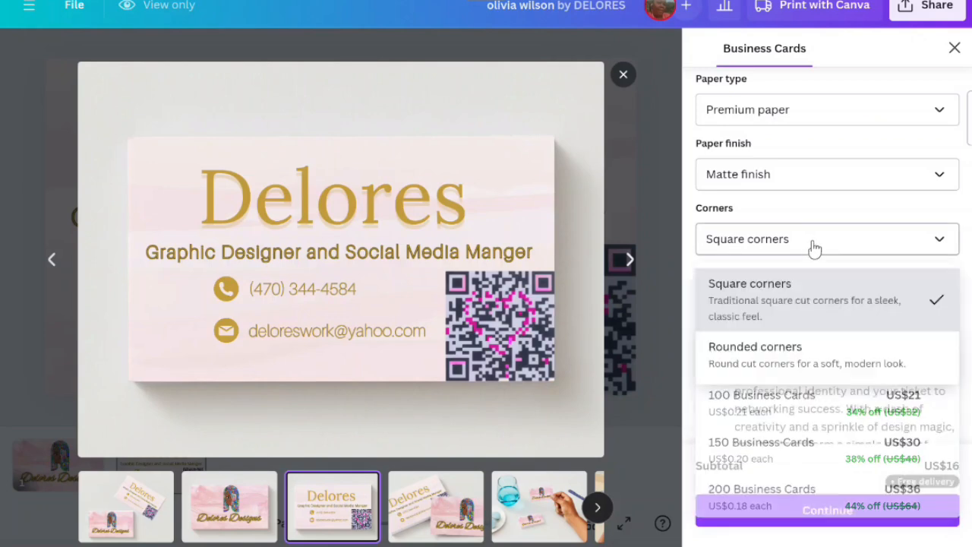
left_click(818, 350)
left_click(867, 310)
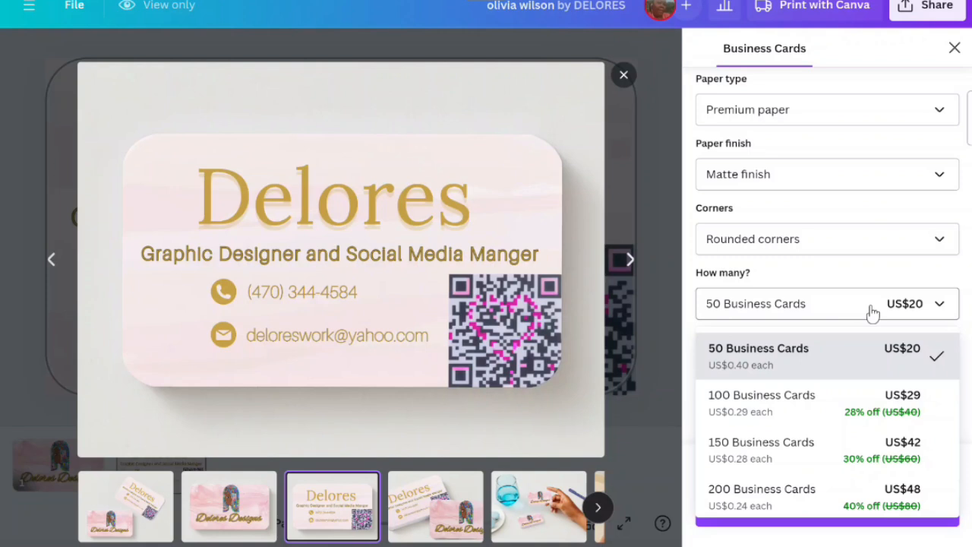
left_click(852, 241)
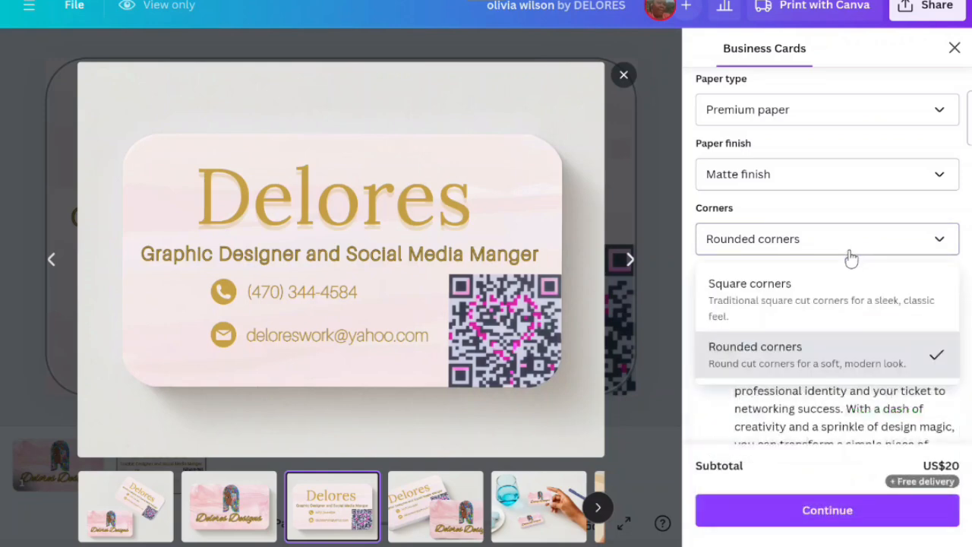
left_click(817, 298)
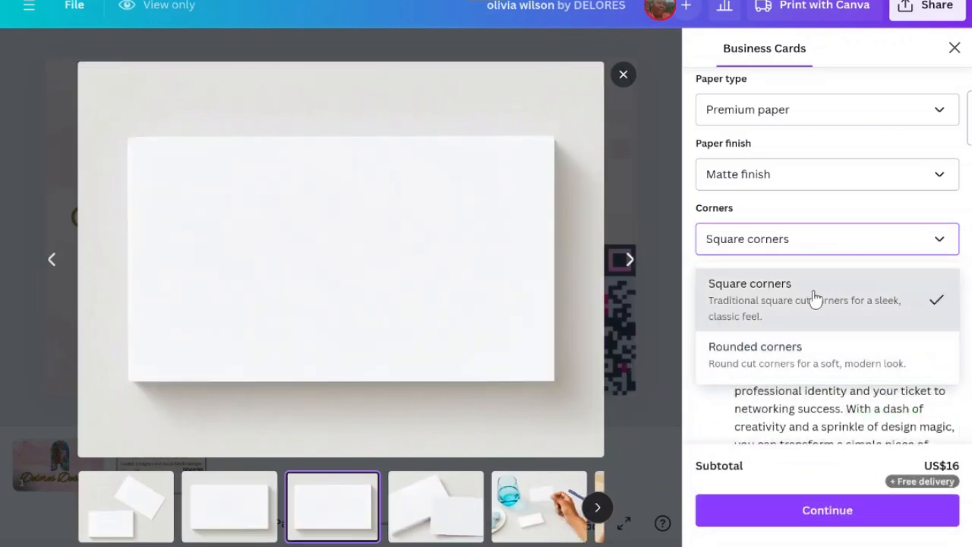
- Try the gloss finish and then the uncoated finish, checking the quantity prices in between
left_click(820, 187)
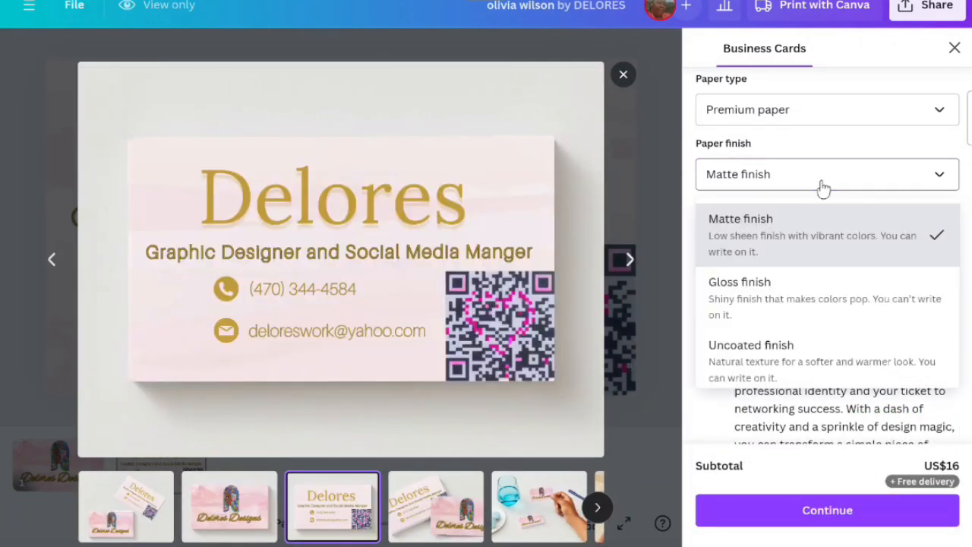
left_click(787, 278)
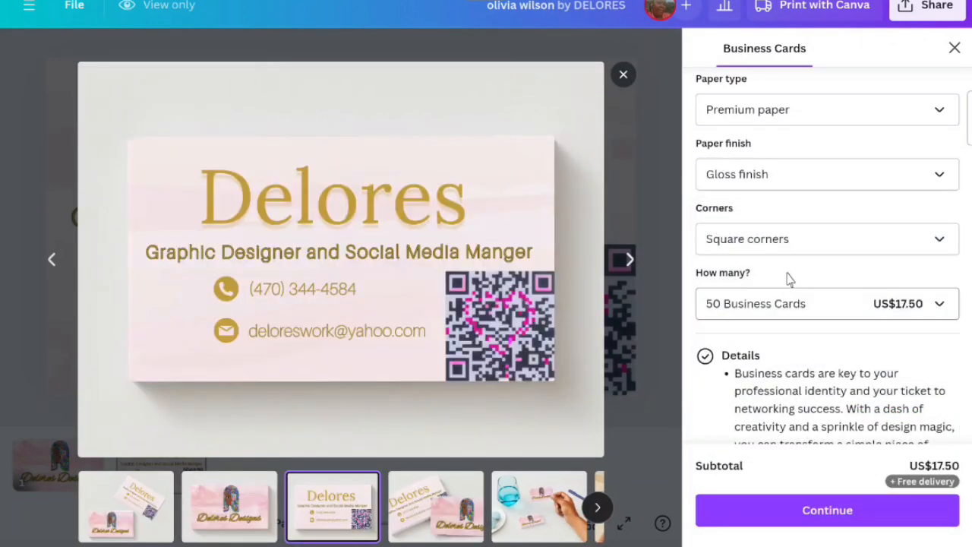
left_click(839, 307)
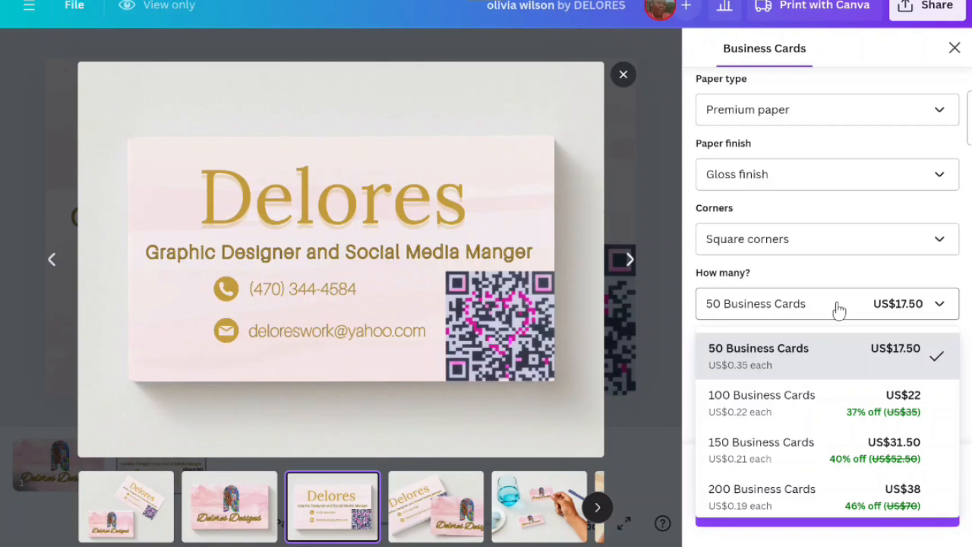
left_click(786, 186)
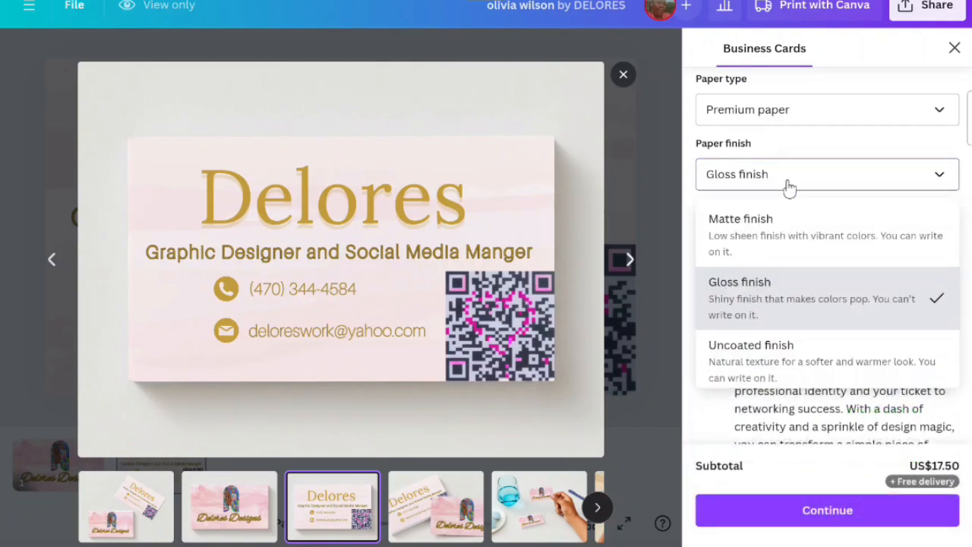
left_click(801, 359)
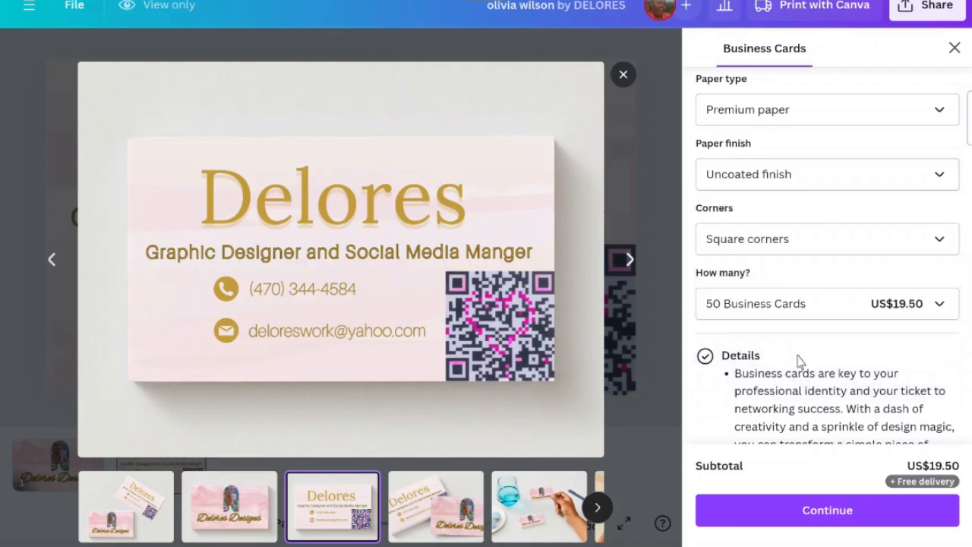
- Set the paper type to Standard paper and check the quantity prices
left_click(821, 316)
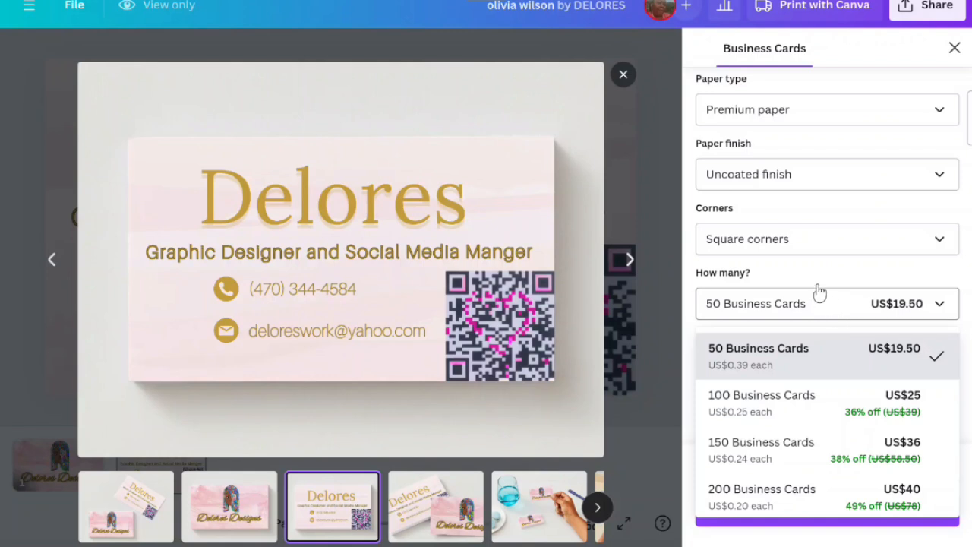
left_click(807, 115)
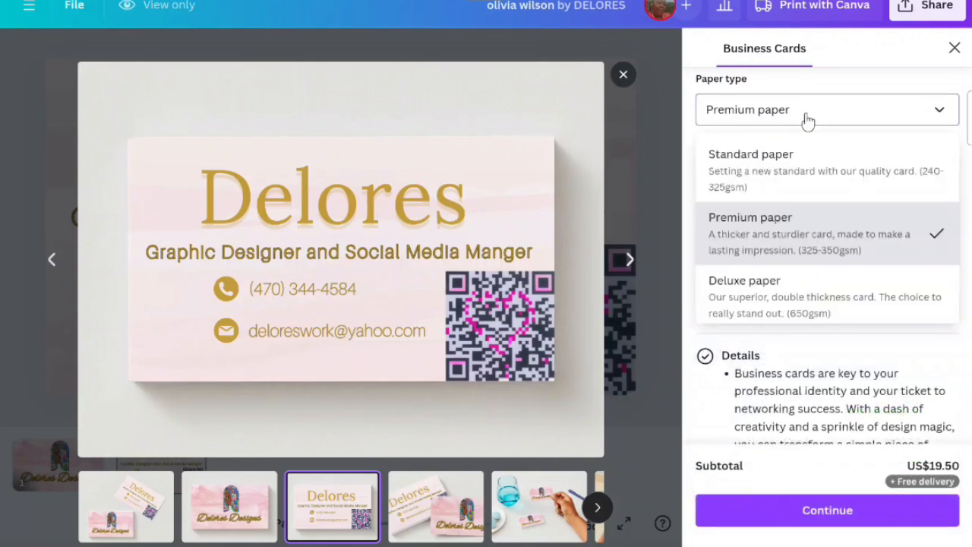
left_click(791, 165)
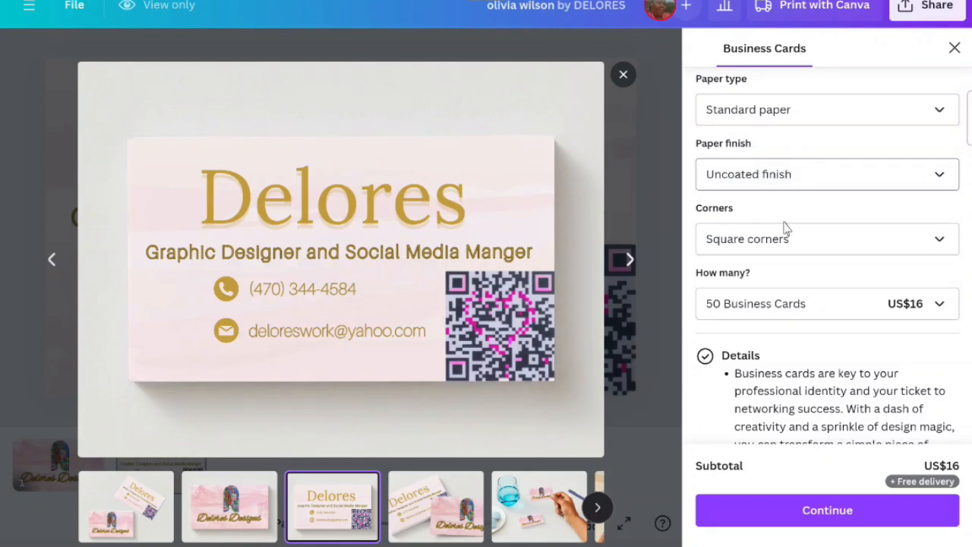
left_click(798, 308)
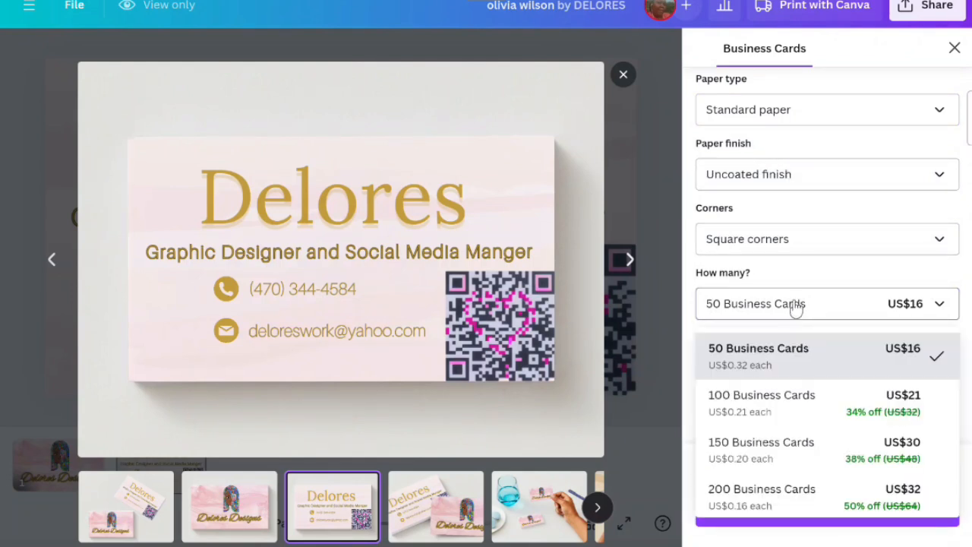
- Set the paper finish to Matte finish and check the quantity prices
left_click(820, 191)
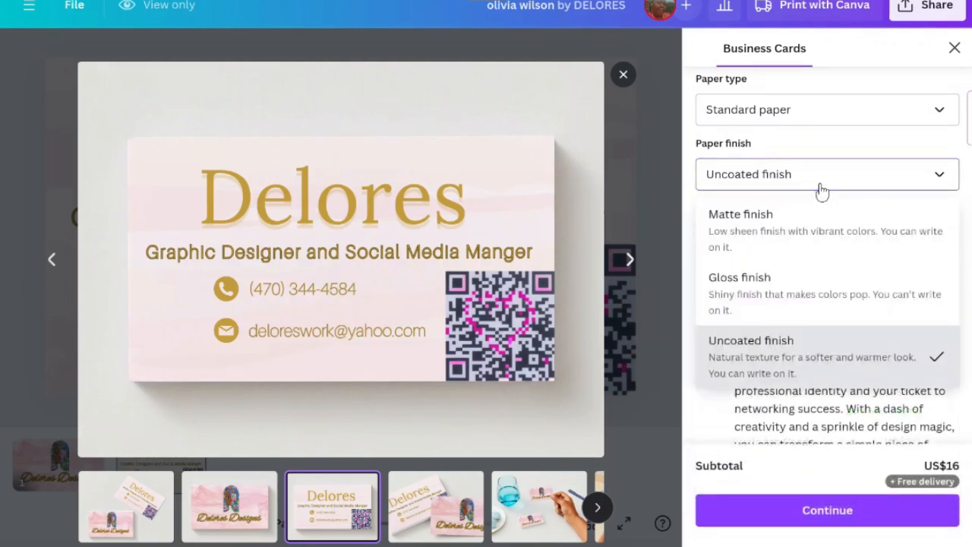
left_click(796, 227)
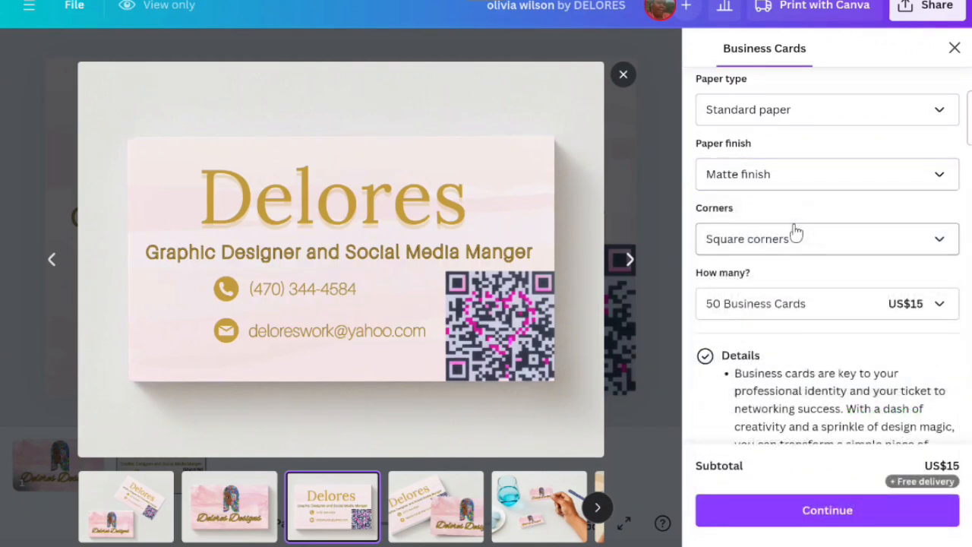
left_click(845, 305)
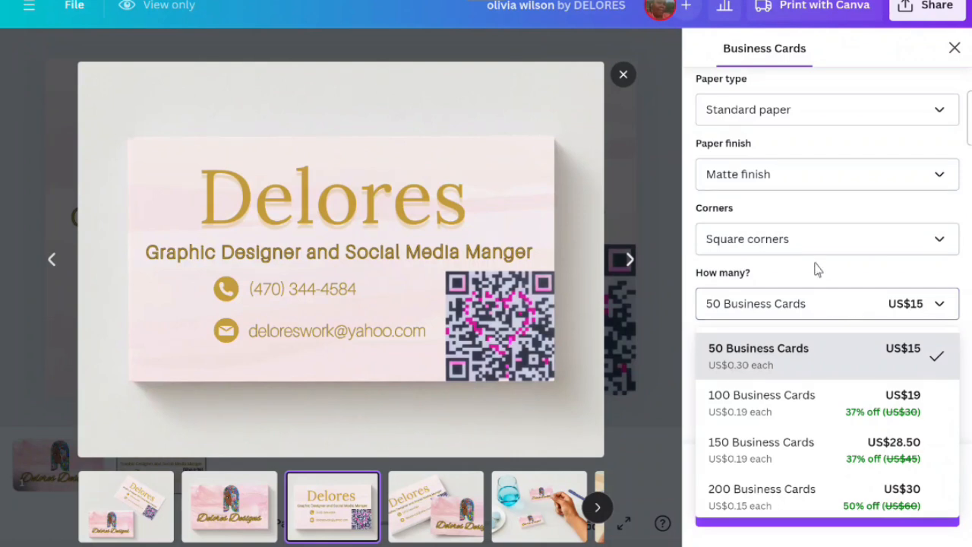
- Switch the paper finish to Gloss finish and compare the quantity prices
left_click(817, 238)
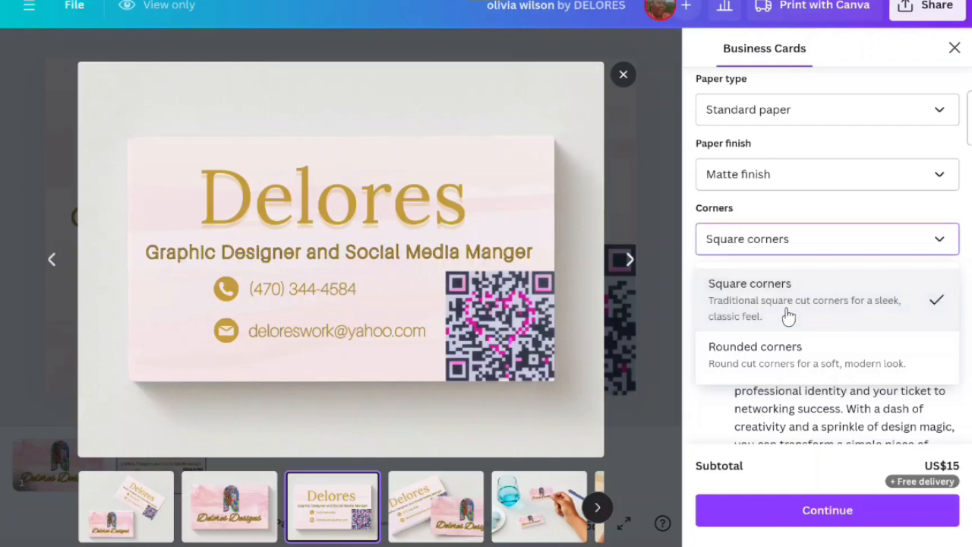
left_click(806, 177)
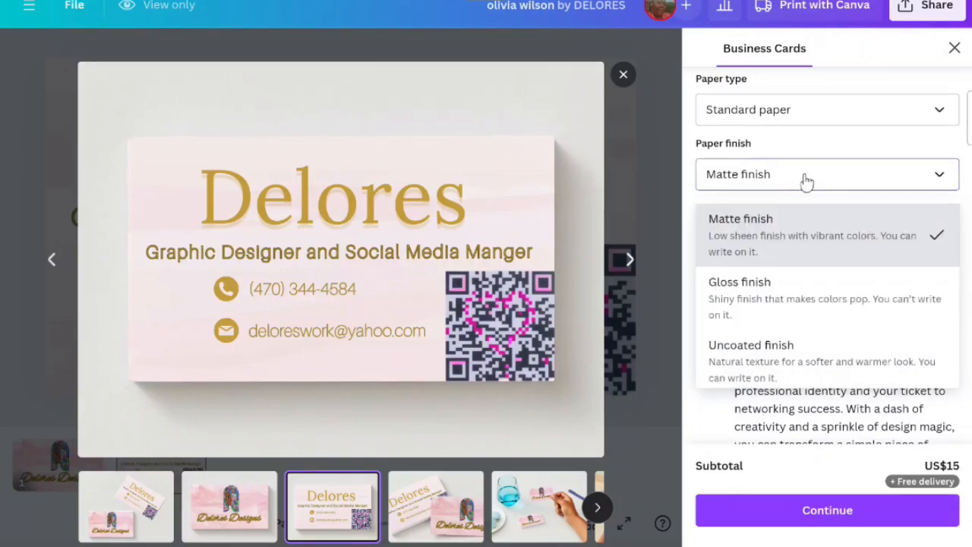
left_click(759, 289)
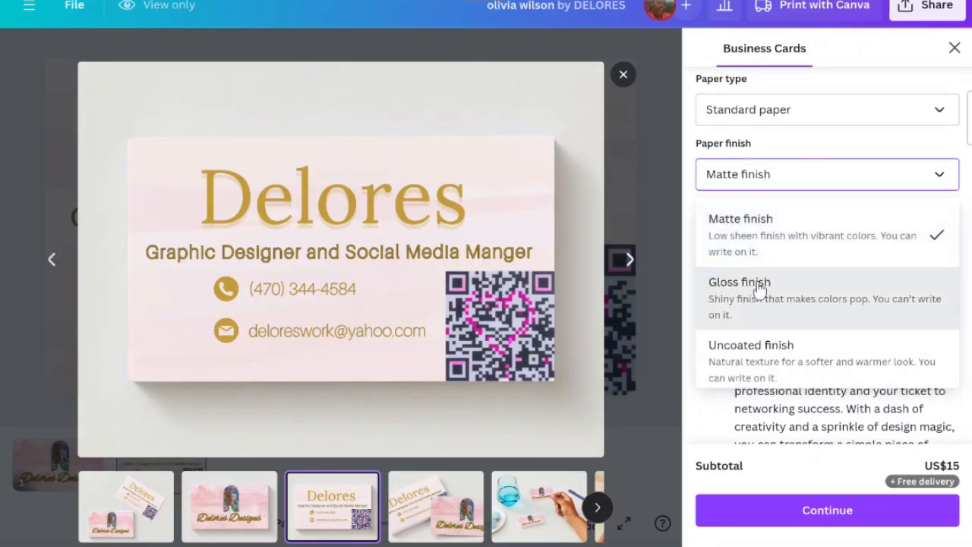
left_click(792, 306)
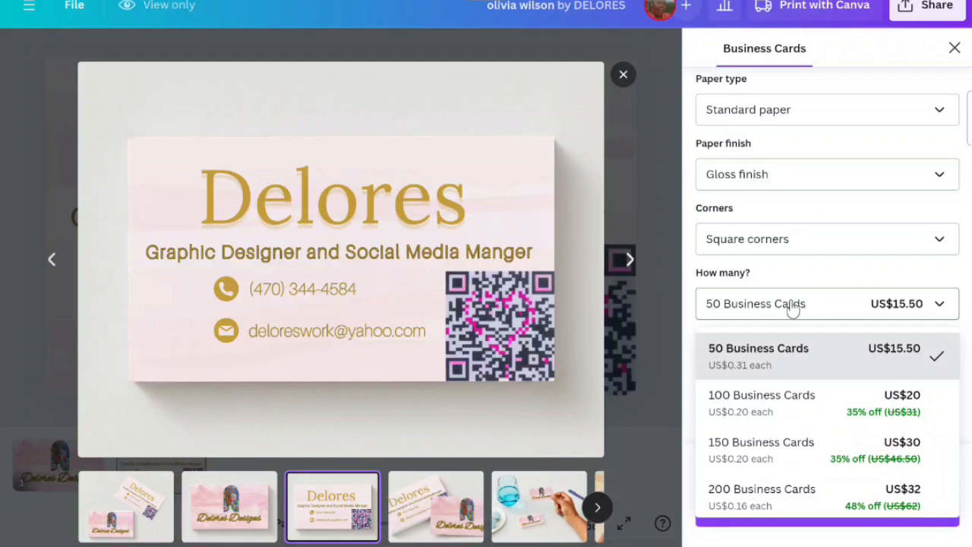
- Set the paper type to Deluxe paper and check the quantity prices
left_click(763, 122)
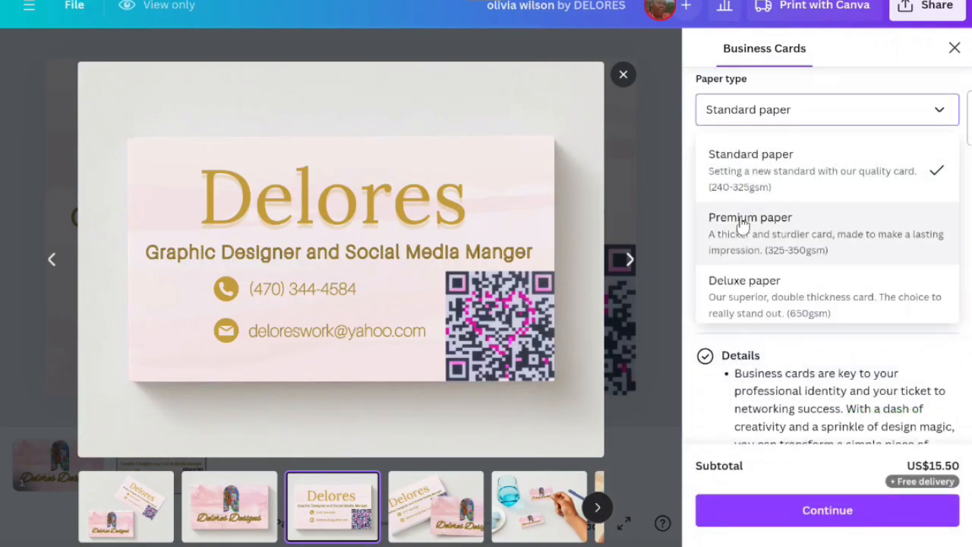
left_click(735, 287)
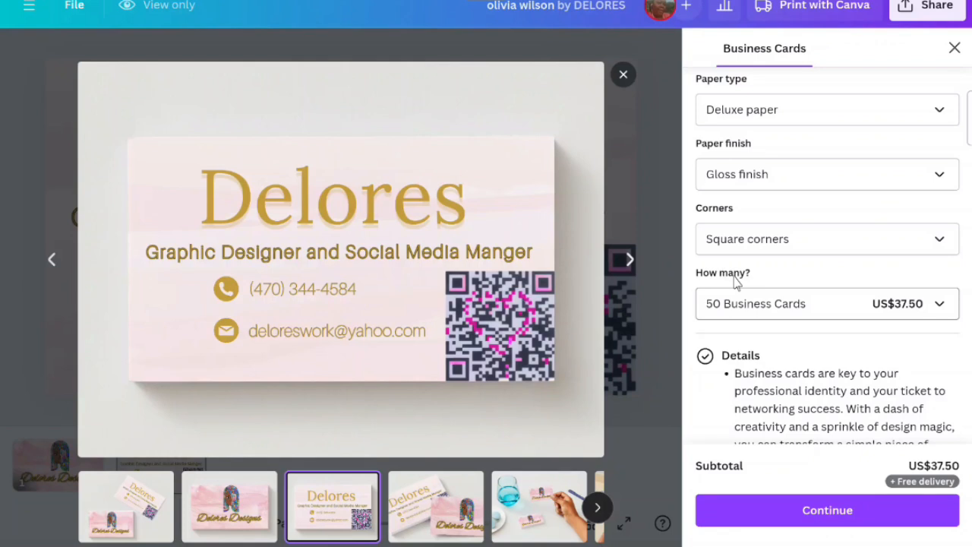
left_click(942, 315)
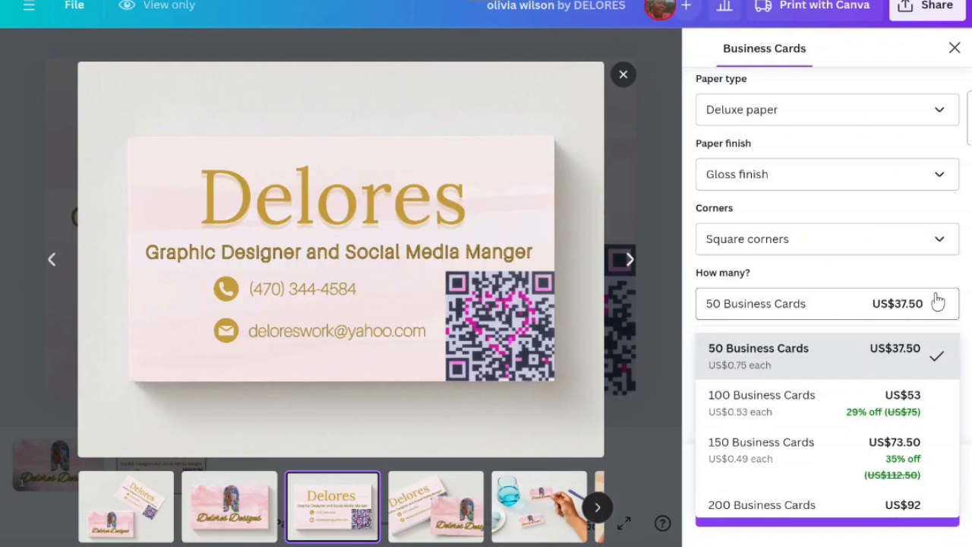
left_click(938, 304)
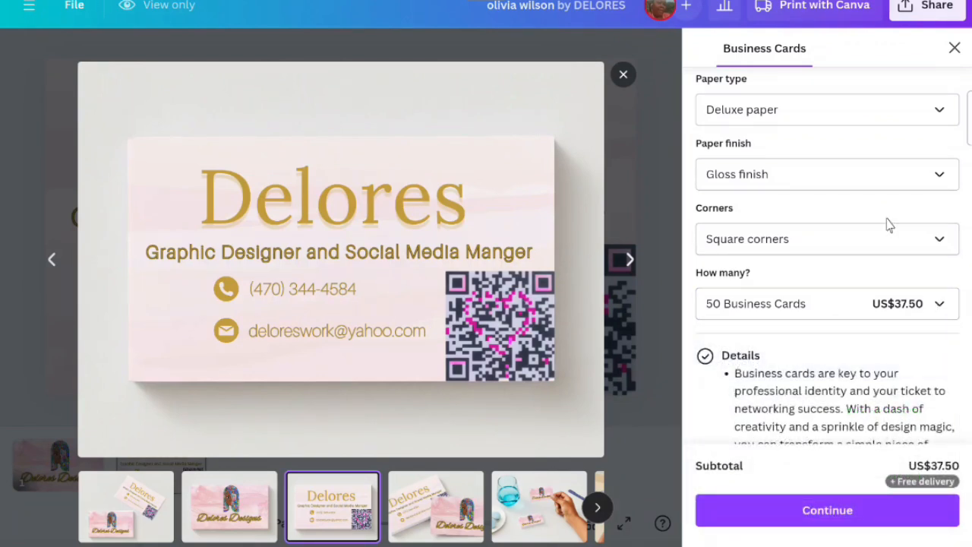
- Change the finish on Deluxe paper to Matte finish and review the quantity prices
left_click(858, 183)
left_click(825, 224)
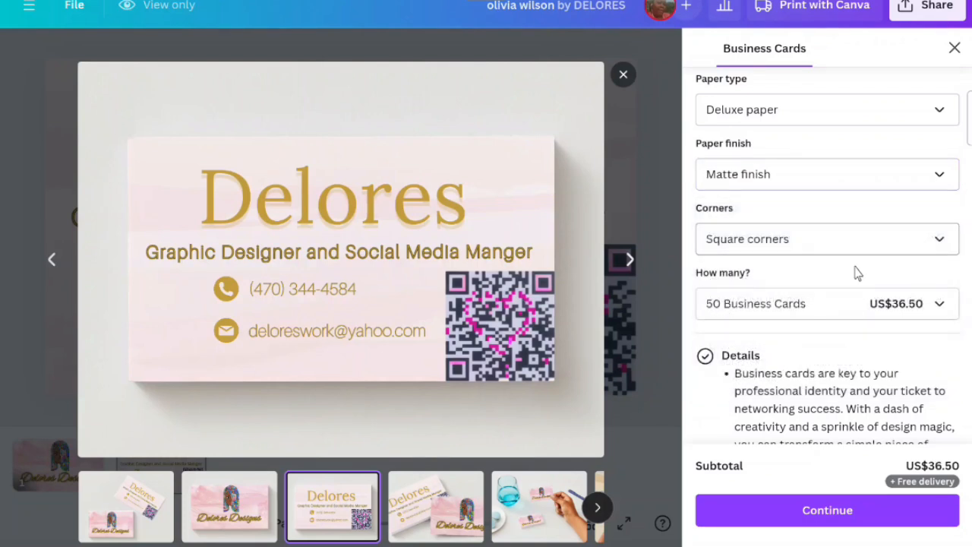
left_click(873, 302)
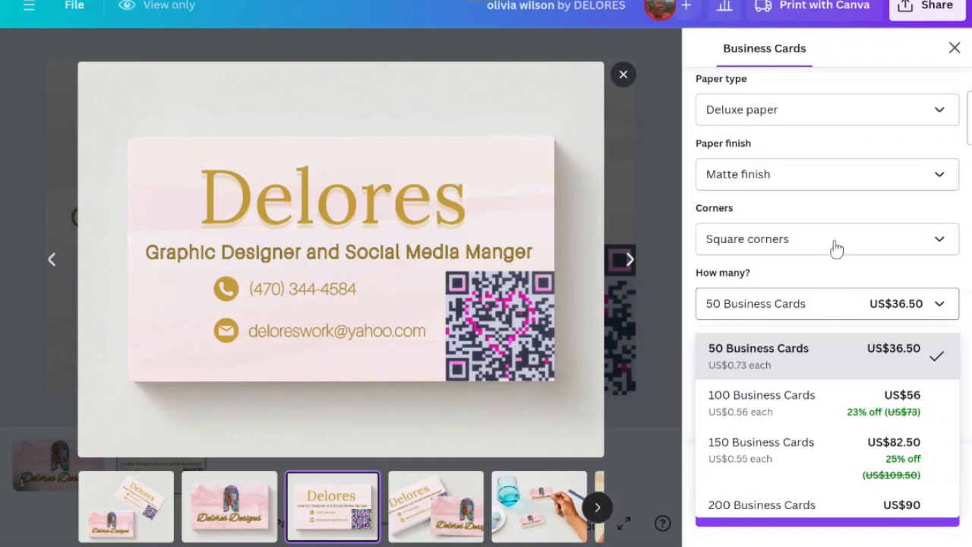
- Set the paper finish to Uncoated finish and check the quantity prices
left_click(814, 187)
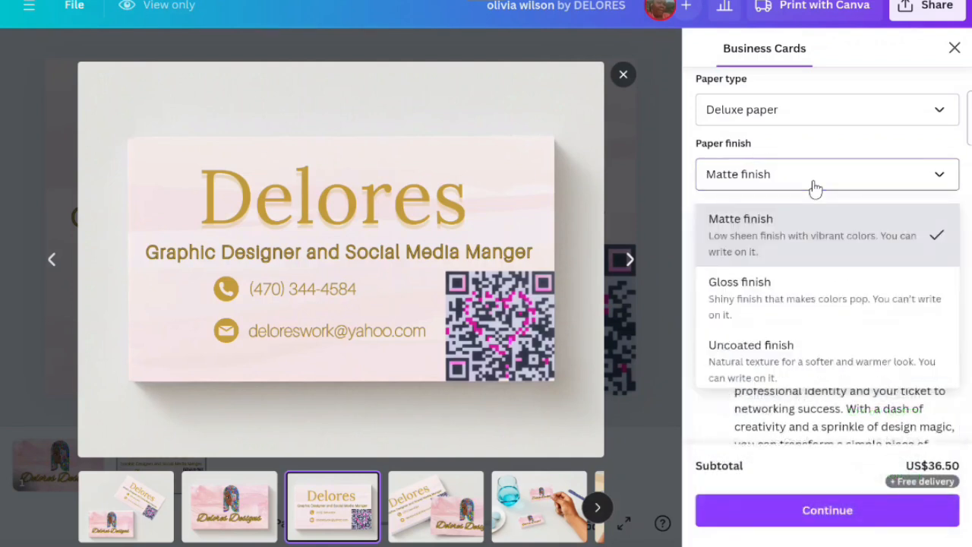
left_click(798, 346)
left_click(817, 321)
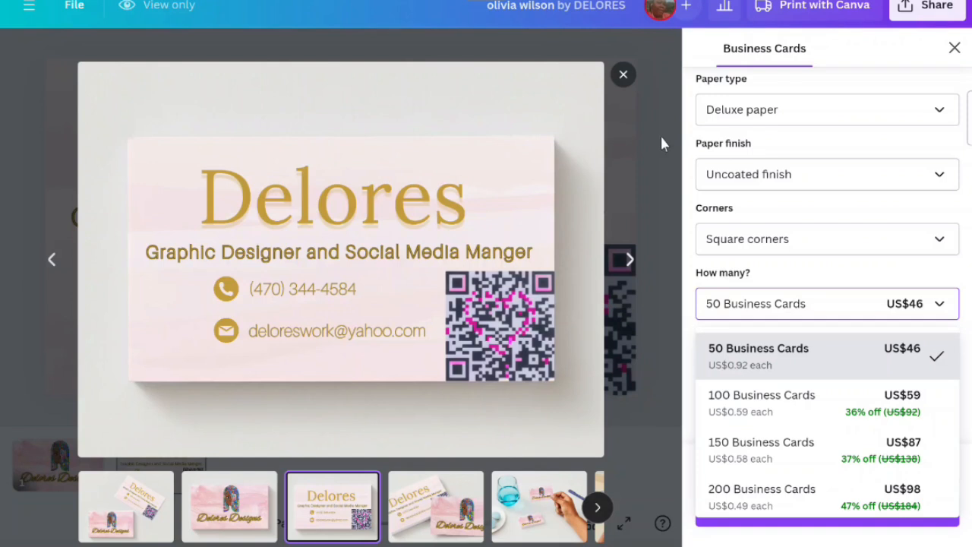
- Close the print ordering panel and return to the first page of the design
left_click(949, 57)
left_click(949, 56)
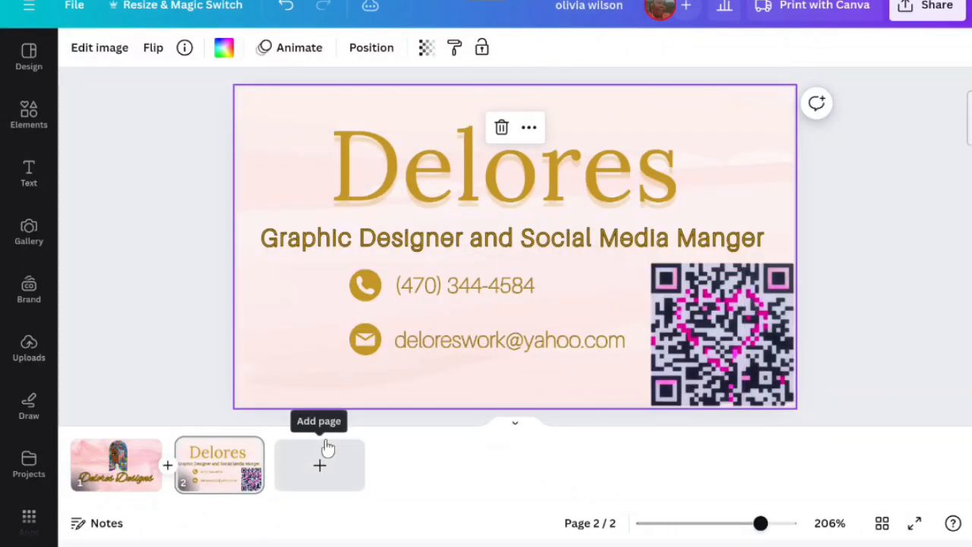
left_click(101, 470)
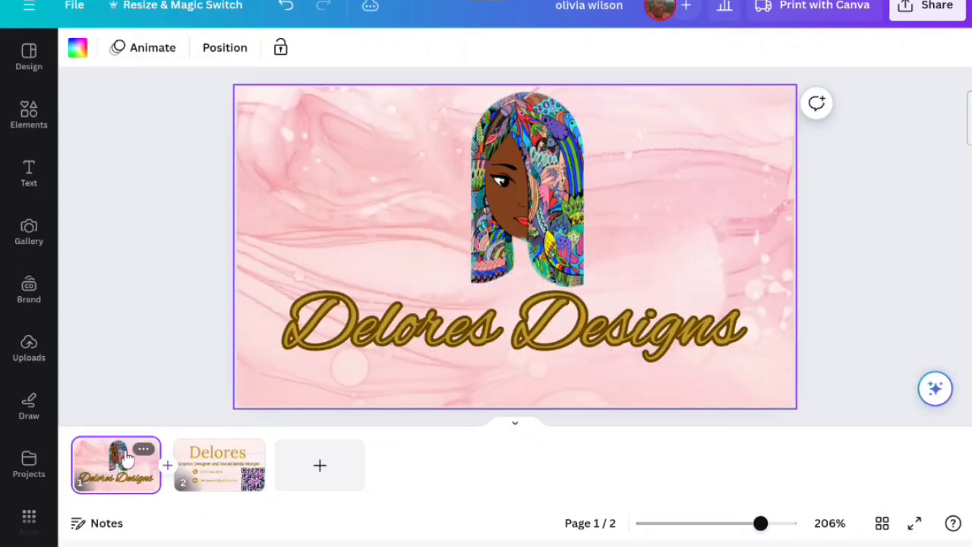